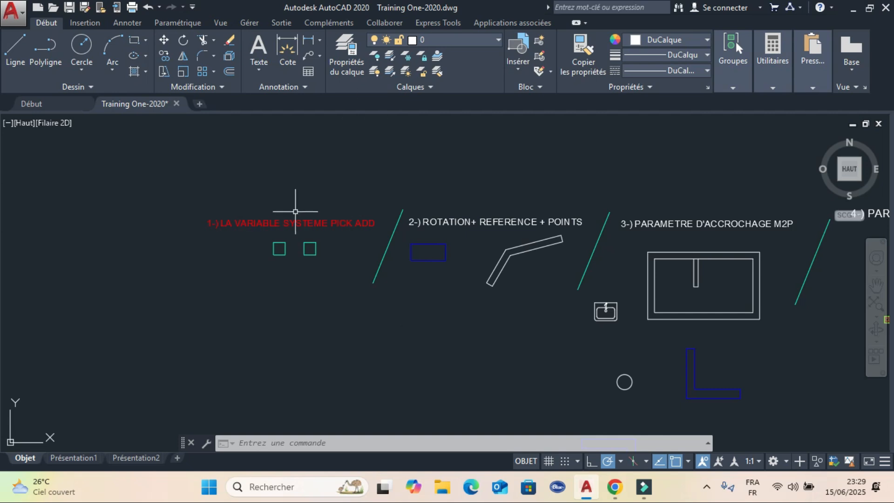
- Pick the two small green squares one after the other to test the current selection behaviour
scroll(302, 214, up, 5)
middle_drag(319, 259, 359, 263)
mouse_move(382, 329)
middle_down()
mouse_move(451, 303)
mouse_move(401, 301)
middle_up()
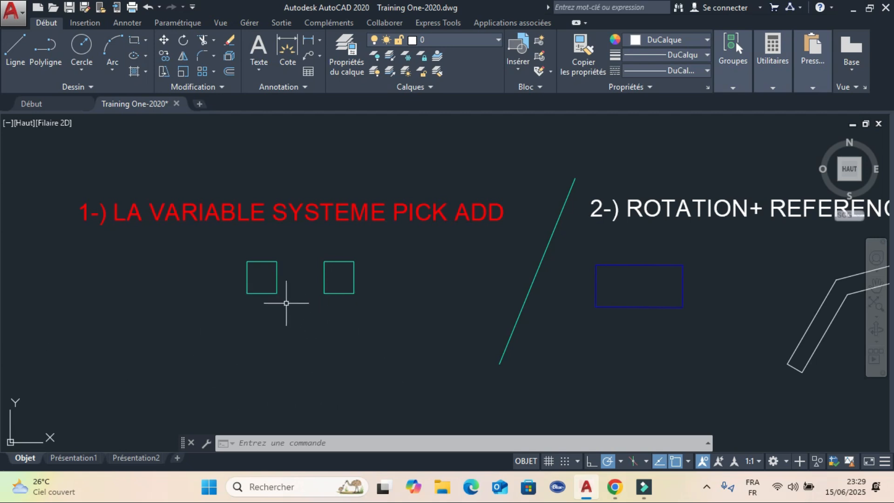
click(262, 292)
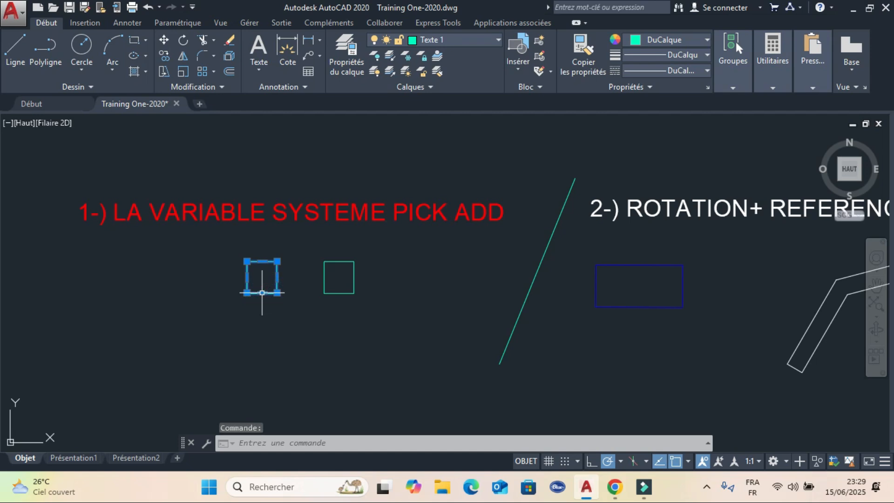
click(331, 293)
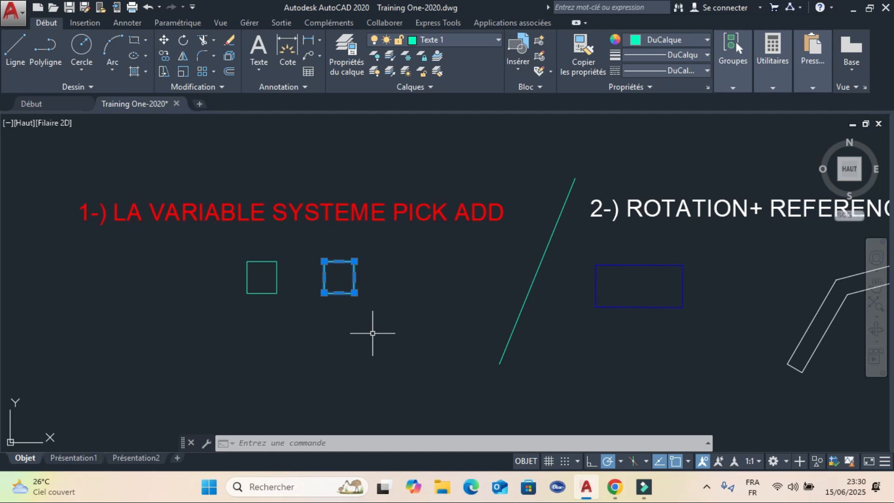
- Set the PICKADD system variable to 2
text(PICKADD)
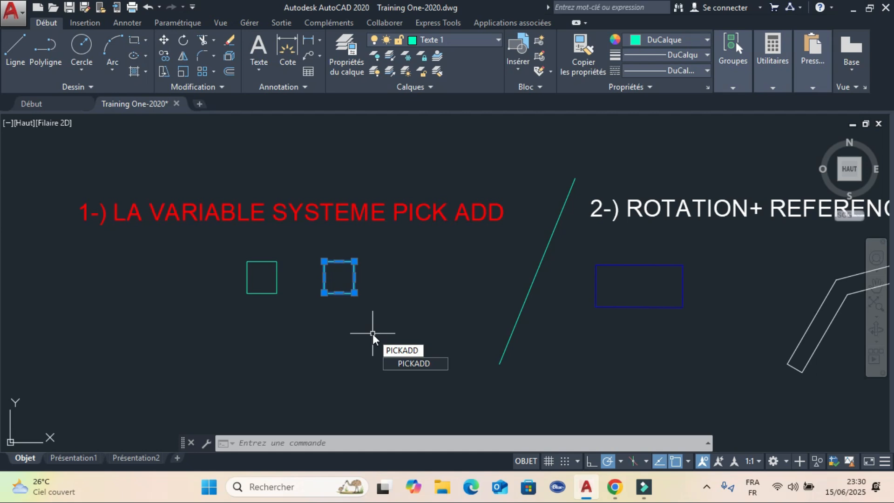
key(Return)
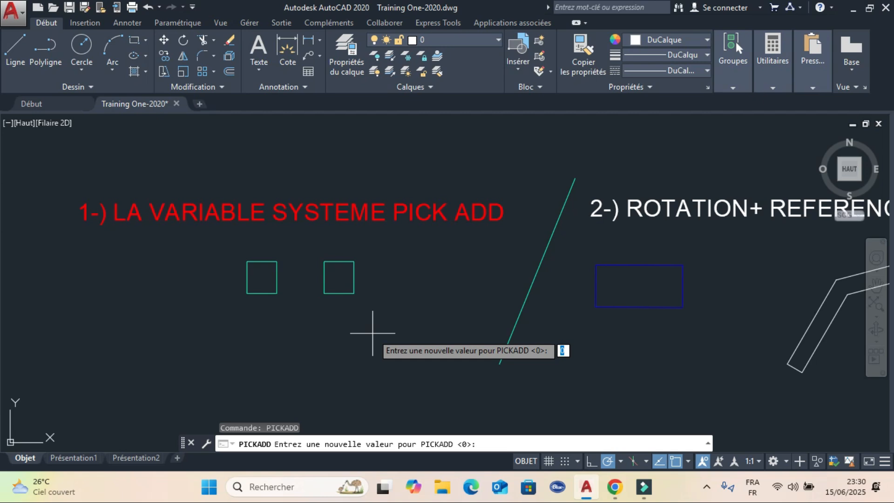
text(2)
key(Return)
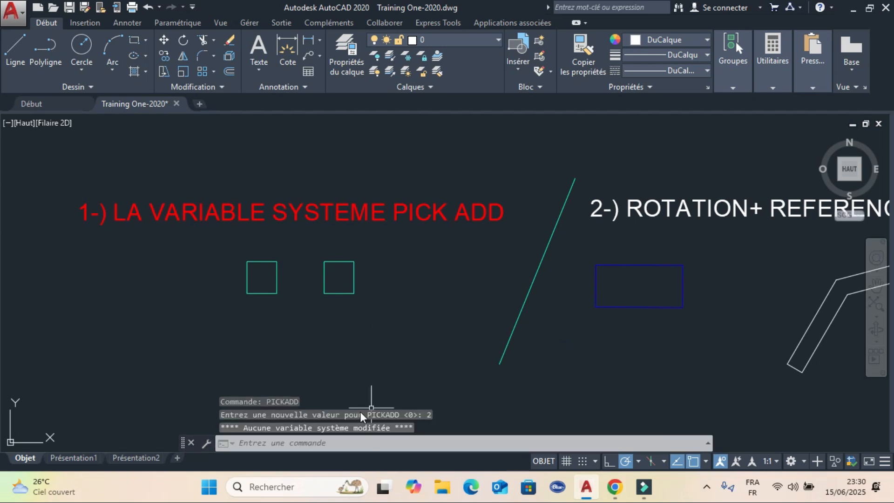
- Select both green squares individually, remove the right-hand square from the selection, and clear the selection
click(258, 293)
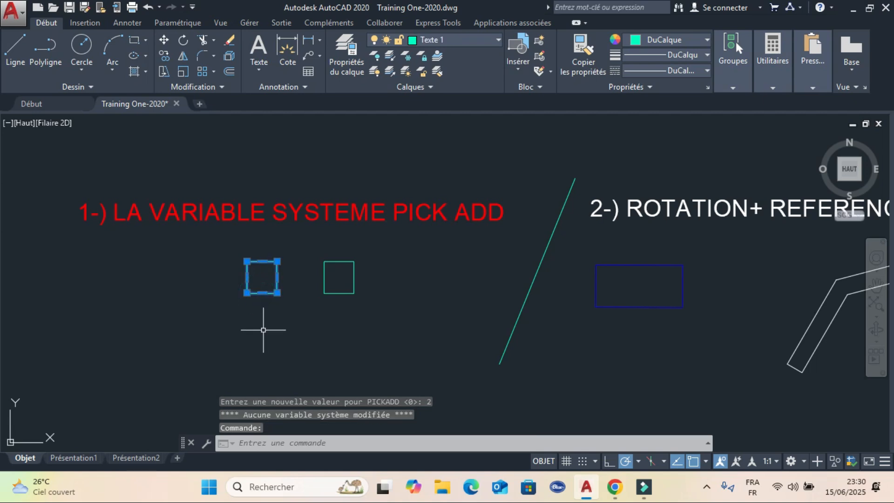
click(343, 293)
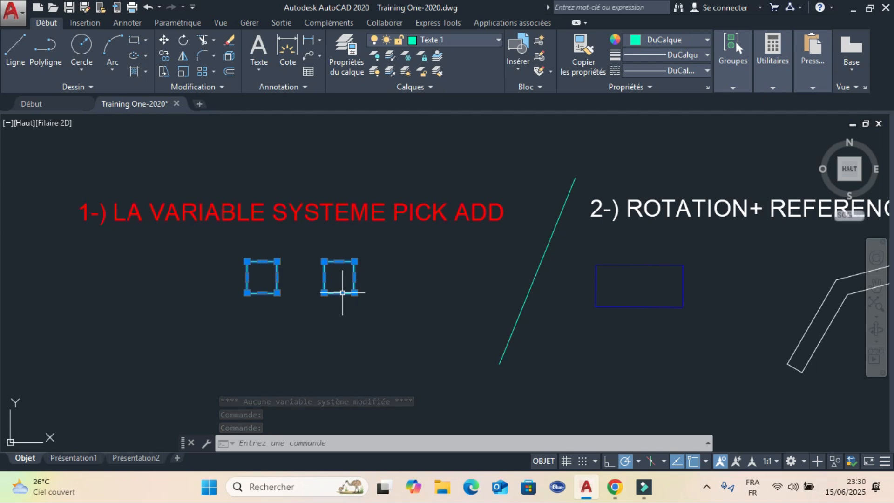
shift+click(343, 293)
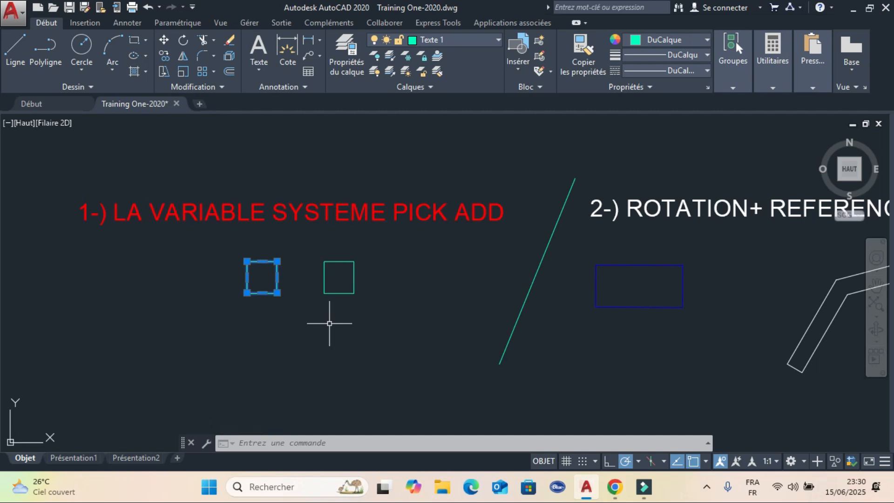
key(Escape)
- Try a window selection around the left-hand green square and a crossing selection over the right-hand one, clearing each selection
click(214, 237)
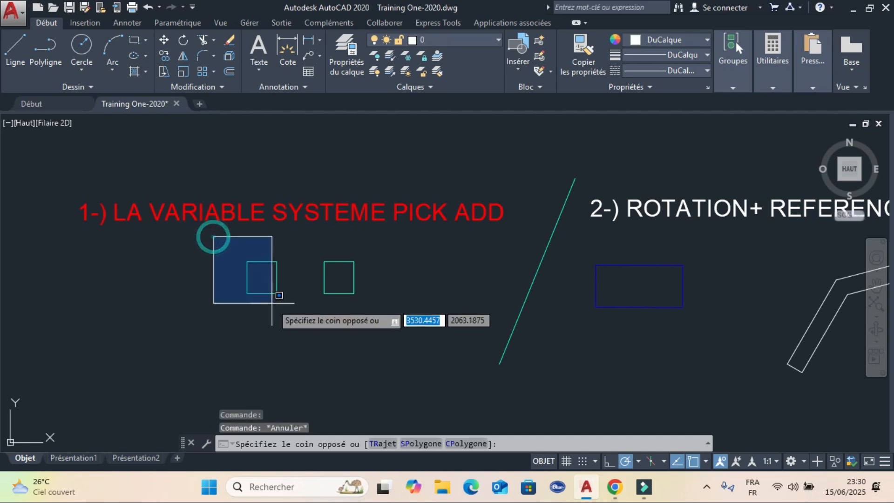
click(294, 334)
key(Escape)
click(433, 355)
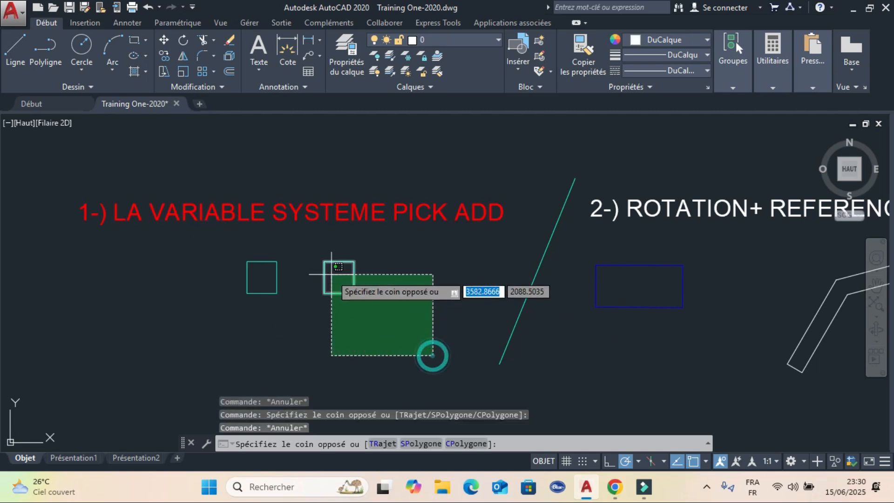
click(298, 242)
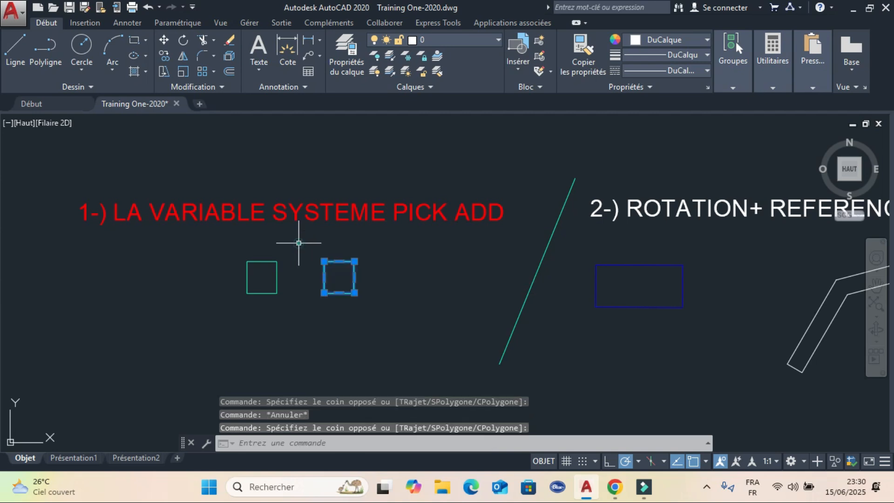
key(Escape)
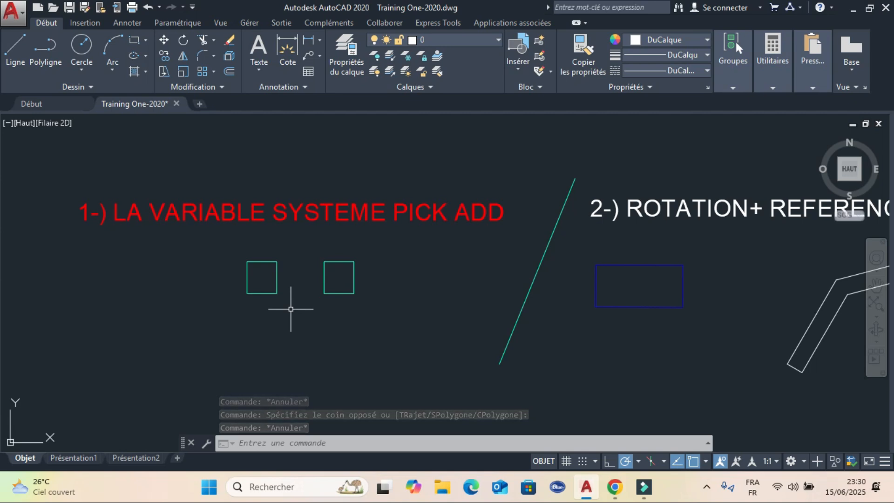
- Set the PICKADD system variable back to 0
text(pi)
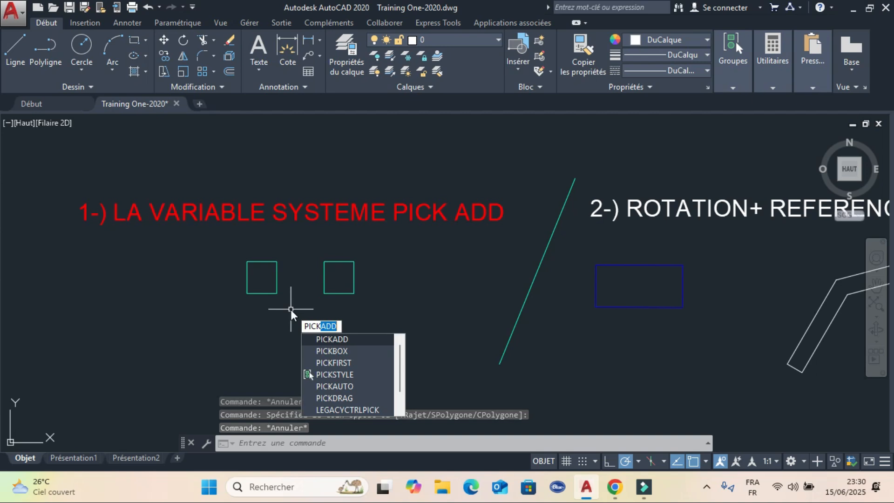
key(BackSpace)
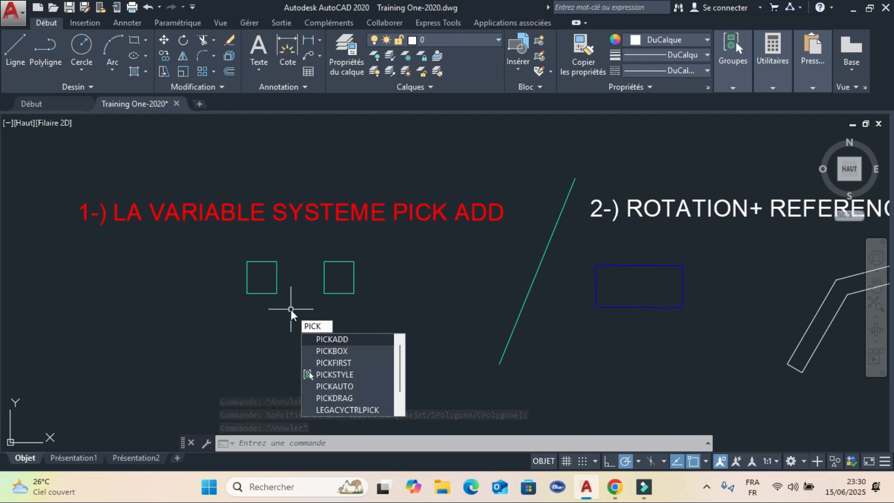
click(343, 339)
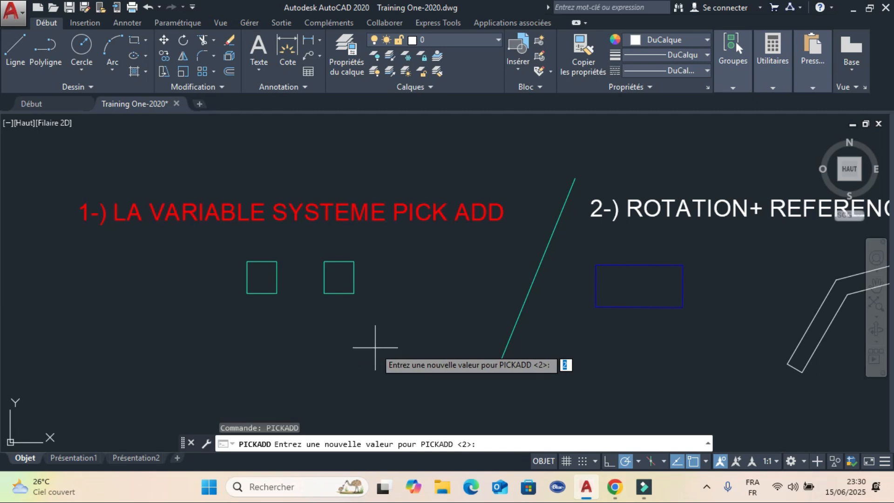
key(Return)
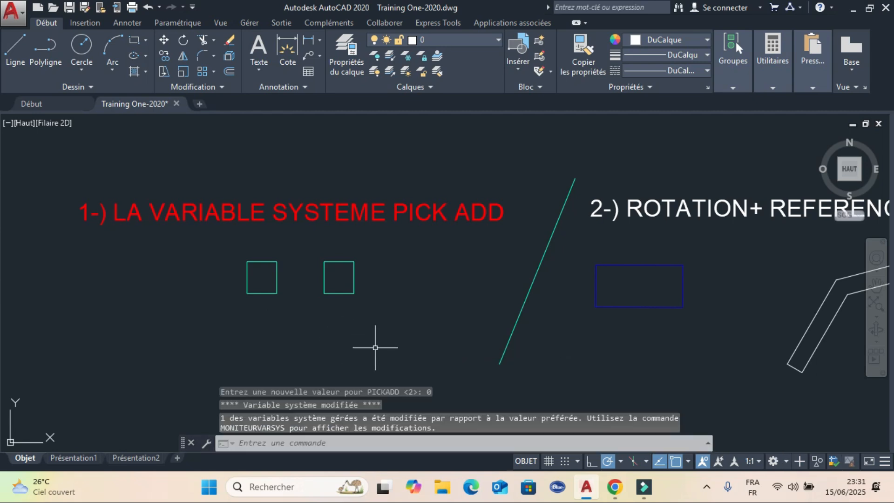
- Test single-object selection with PICKADD at 0 by picking each green square in turn, and clear the selection
click(259, 291)
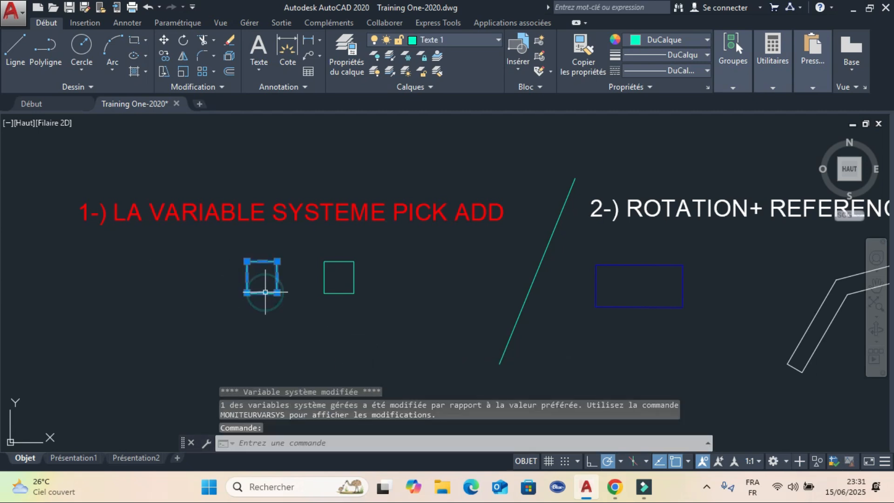
click(340, 295)
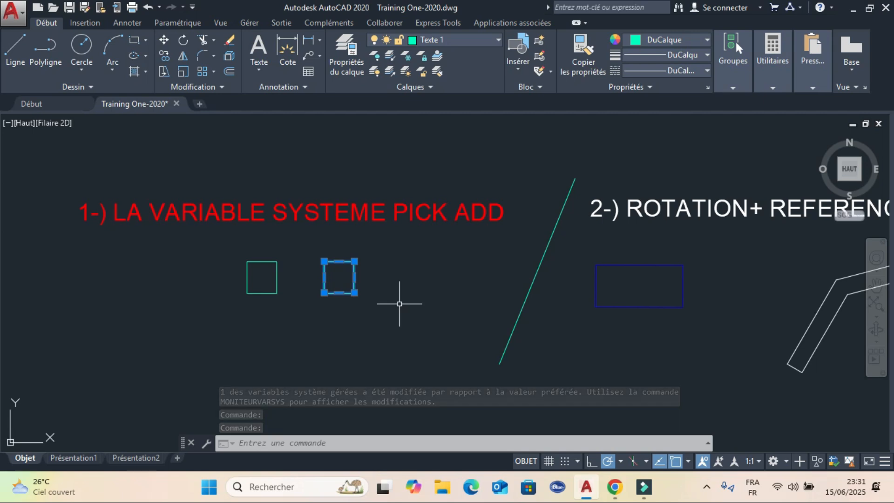
key(Escape)
- Examine the blue rectangle and the bent white outline in section 2, ROTATION+ REFERENCE + POINTS
middle_drag(547, 285, 190, 272)
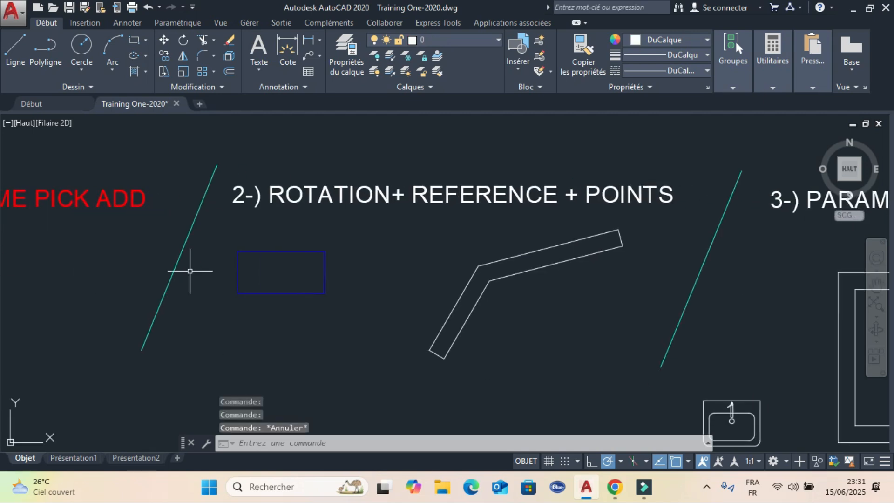
mouse_move(366, 278)
middle_down()
mouse_move(303, 279)
mouse_move(359, 286)
middle_up()
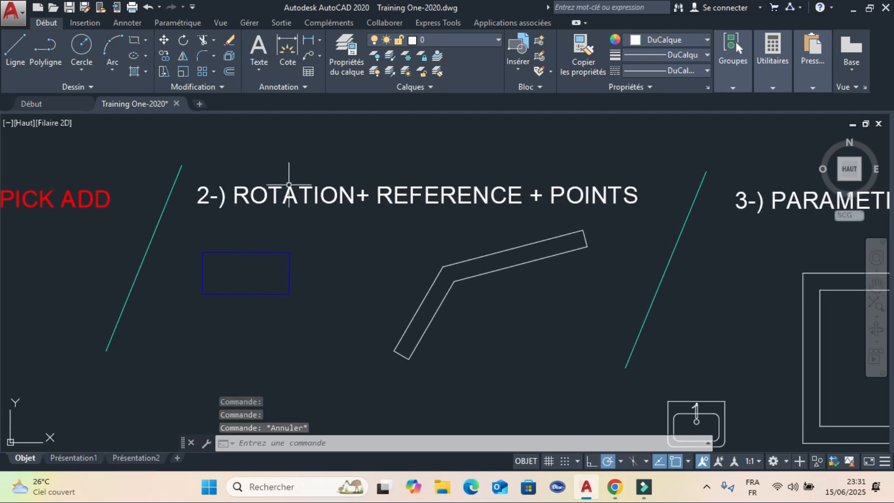
middle_drag(414, 248, 441, 259)
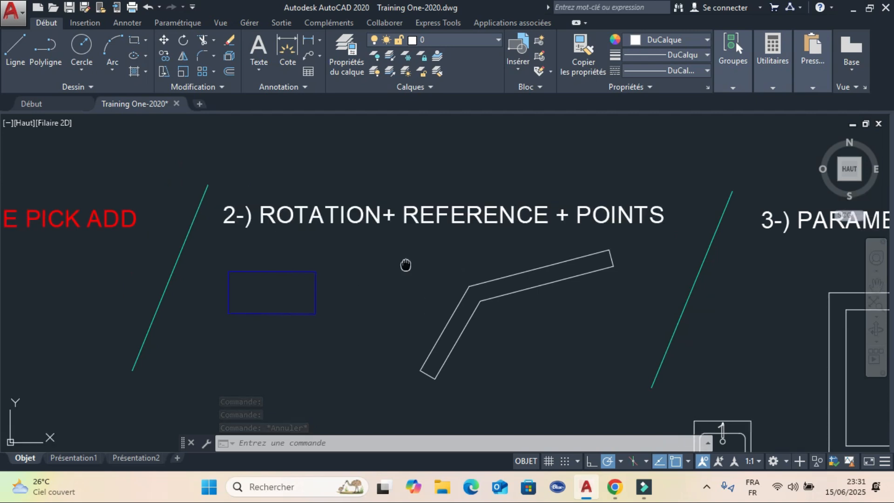
mouse_move(348, 335)
middle_down()
mouse_move(351, 302)
mouse_move(299, 302)
middle_up()
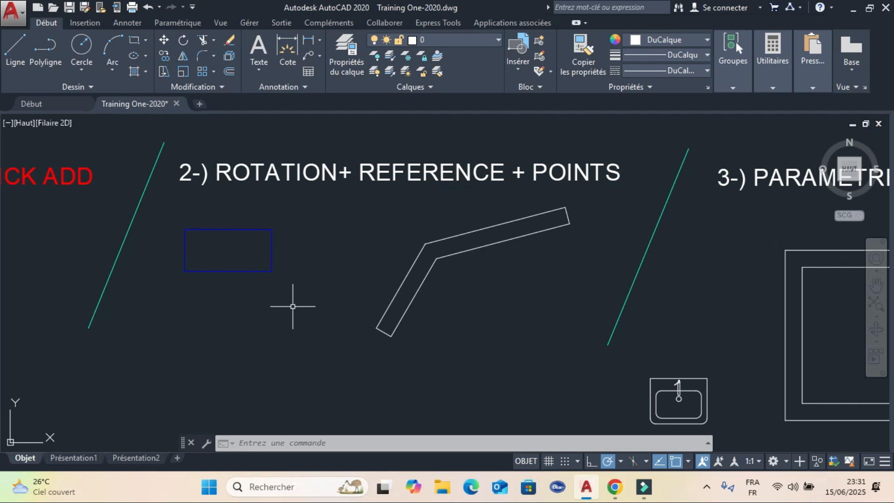
mouse_move(250, 308)
middle_down()
mouse_move(286, 316)
mouse_move(292, 289)
middle_up()
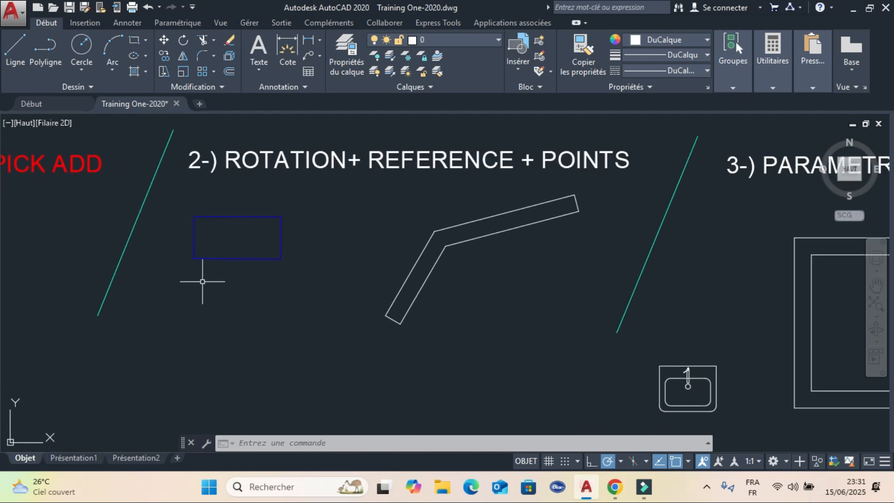
click(223, 259)
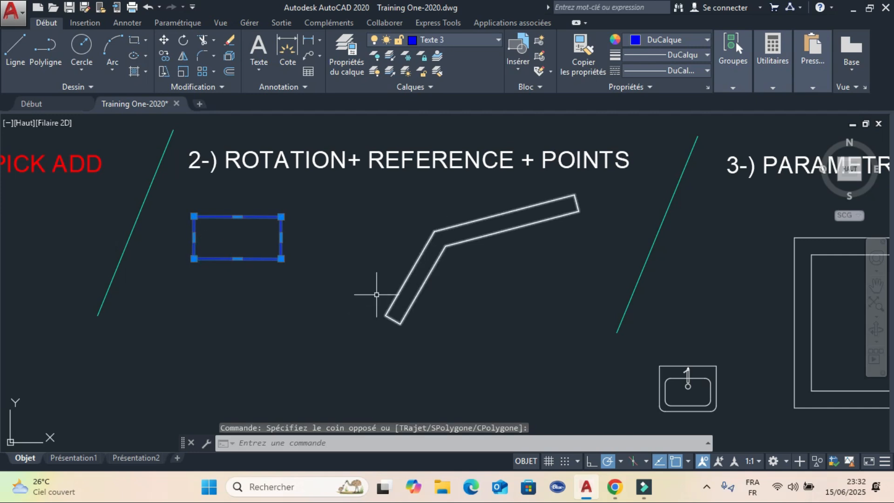
key(Escape)
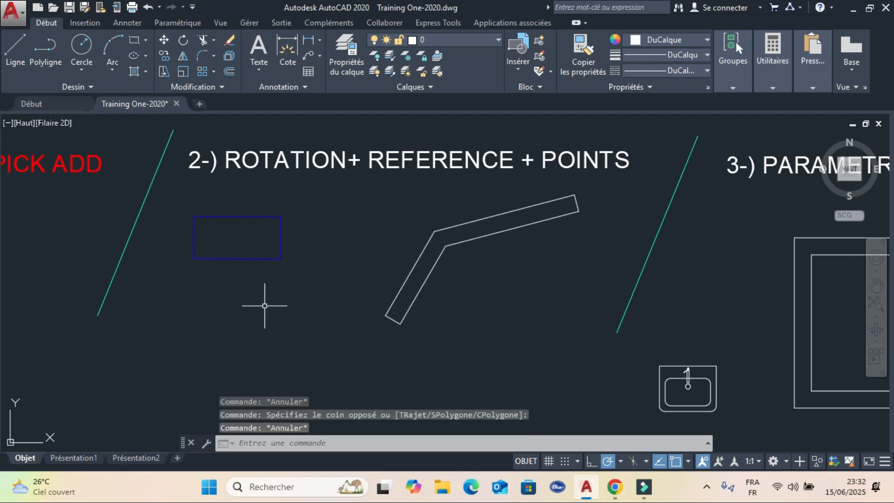
- Draw a horizontal line extending right from the lower-left corner of the bent white outline, passing beneath its bend
middle_drag(262, 303, 267, 329)
click(15, 61)
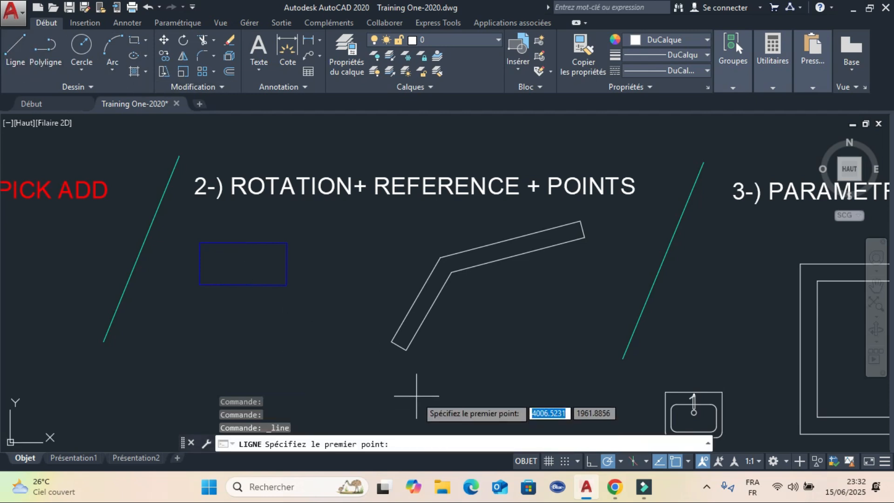
click(389, 340)
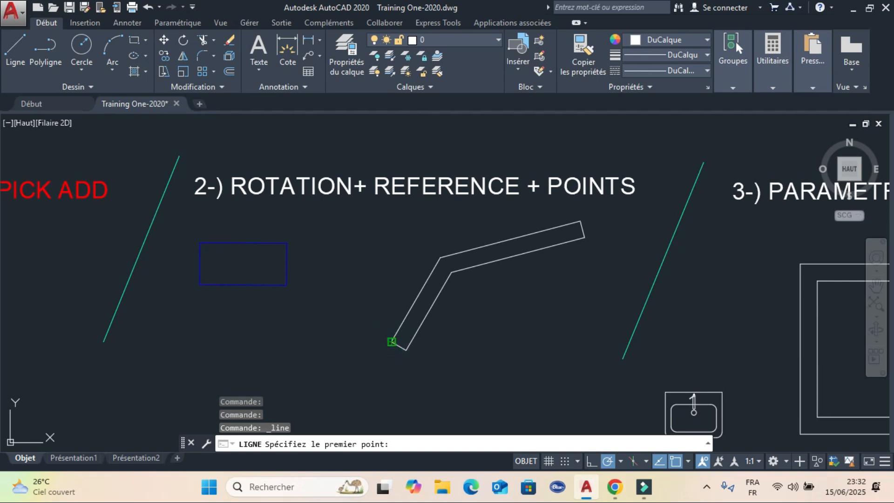
click(390, 340)
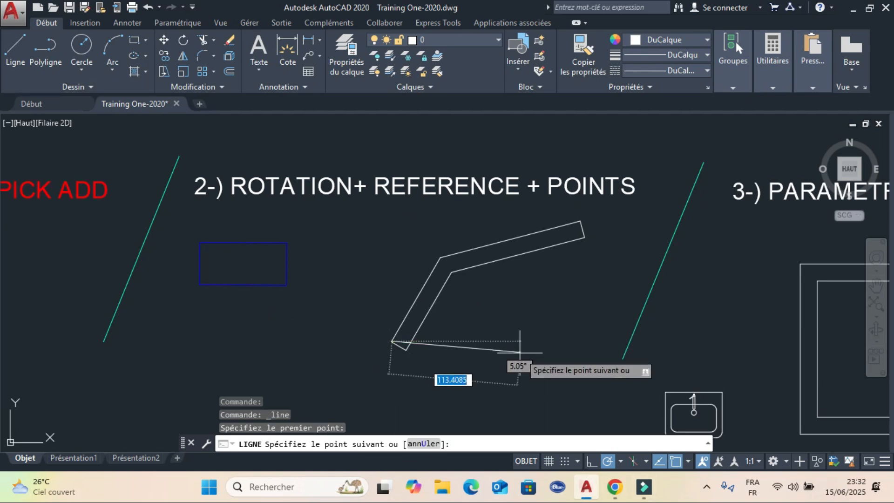
click(544, 341)
key(Escape)
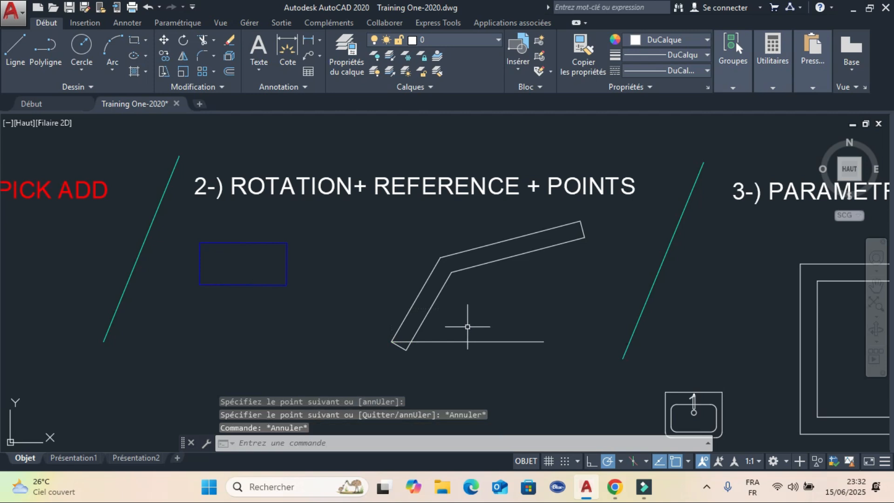
- Add an angular dimension between the horizontal line and the bent outline's outer slanted edge
click(319, 42)
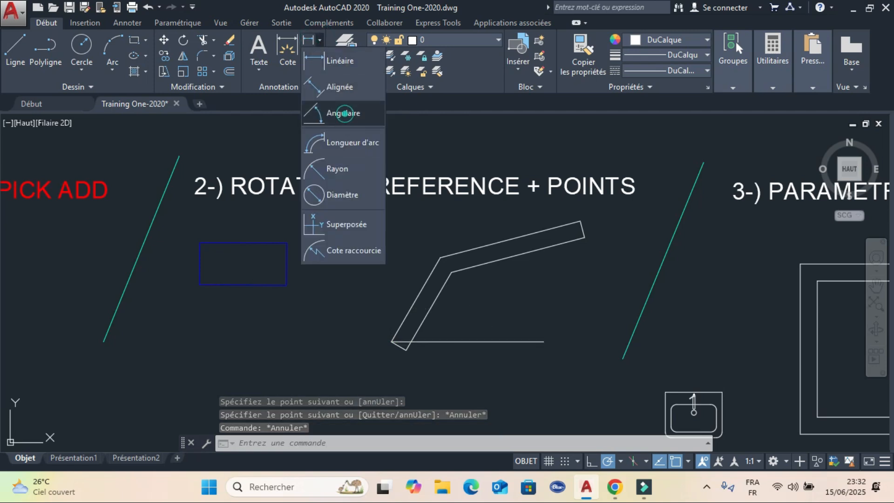
click(344, 113)
scroll(422, 353, up, 4)
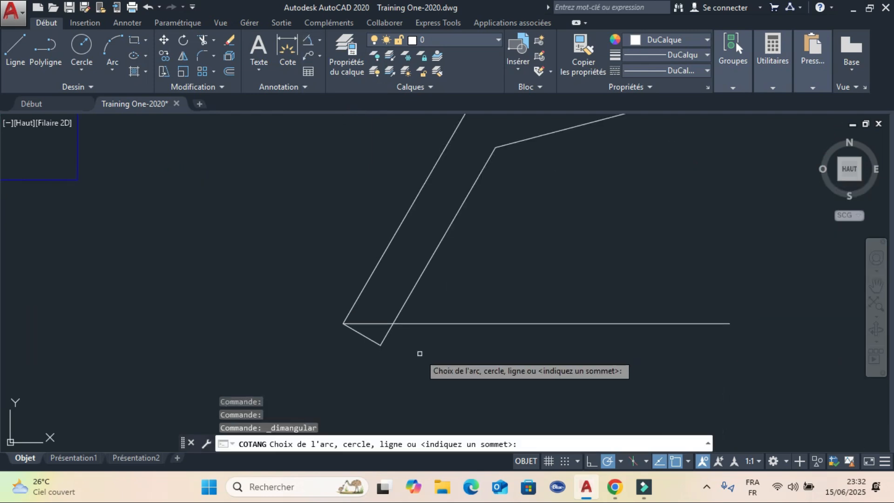
click(417, 322)
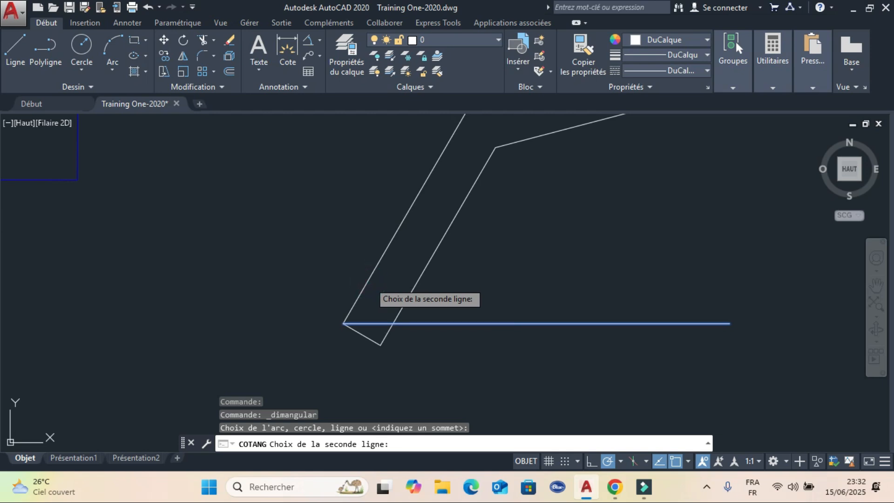
click(368, 280)
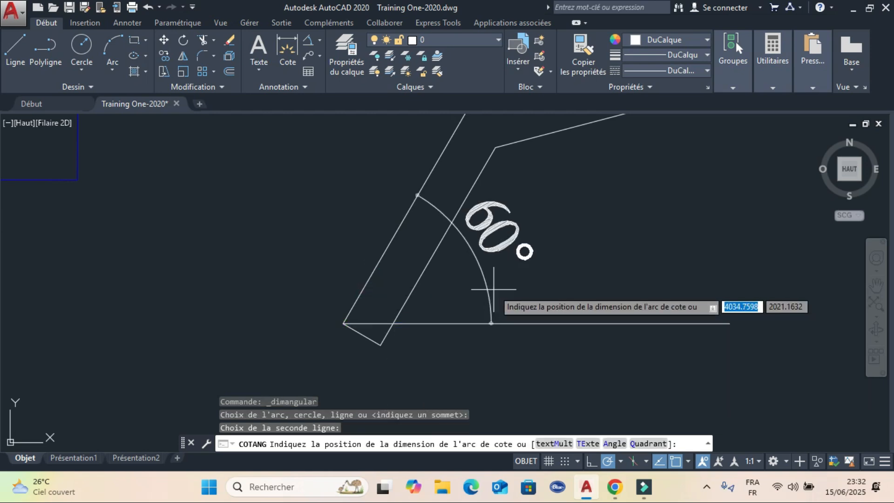
click(520, 280)
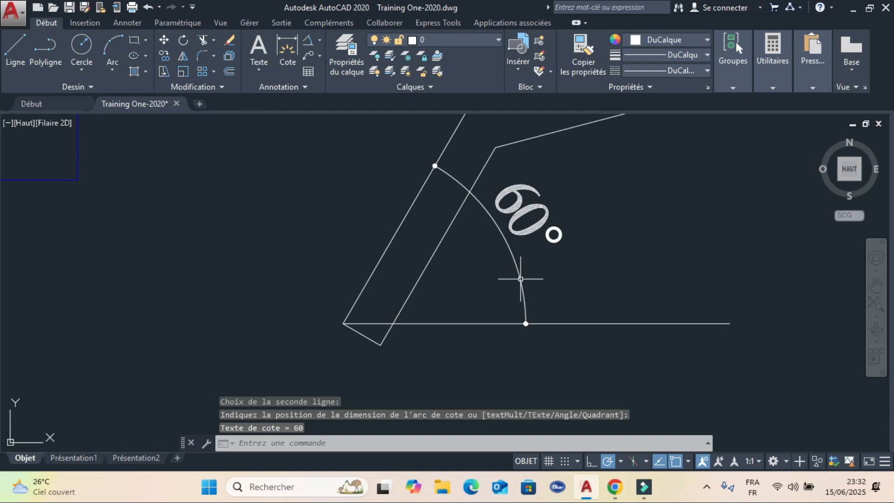
- Rotate the blue rectangle by 60 degrees about its upper-left corner
scroll(520, 280, down, 2)
middle_drag(205, 284, 301, 329)
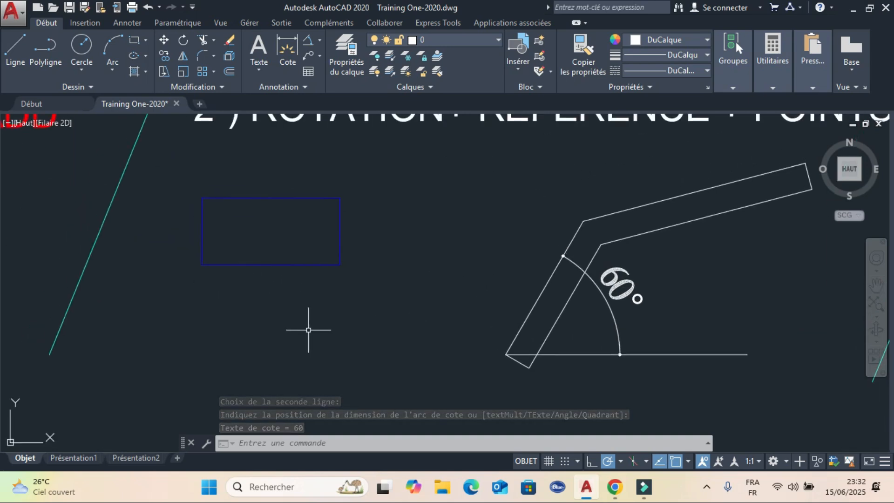
key(Escape)
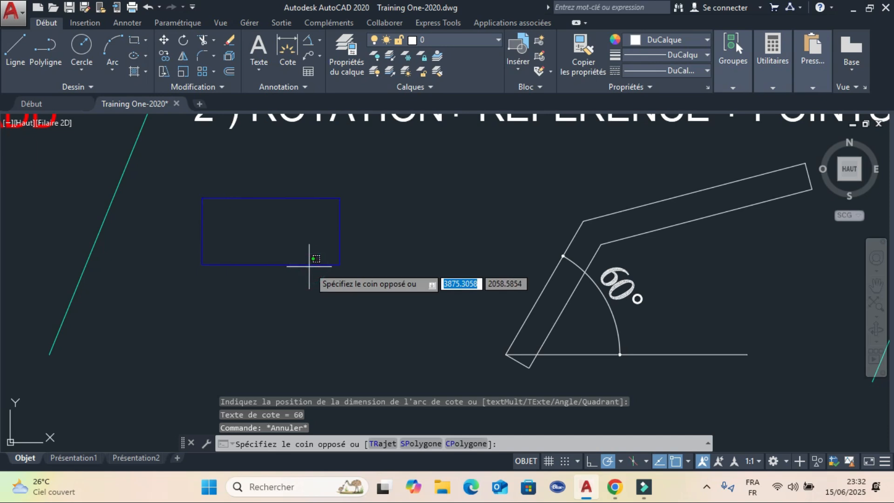
click(289, 256)
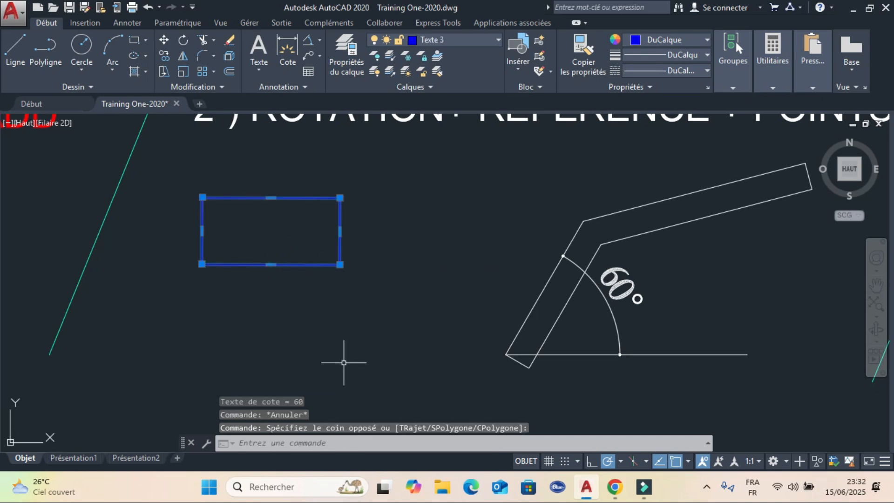
click(183, 40)
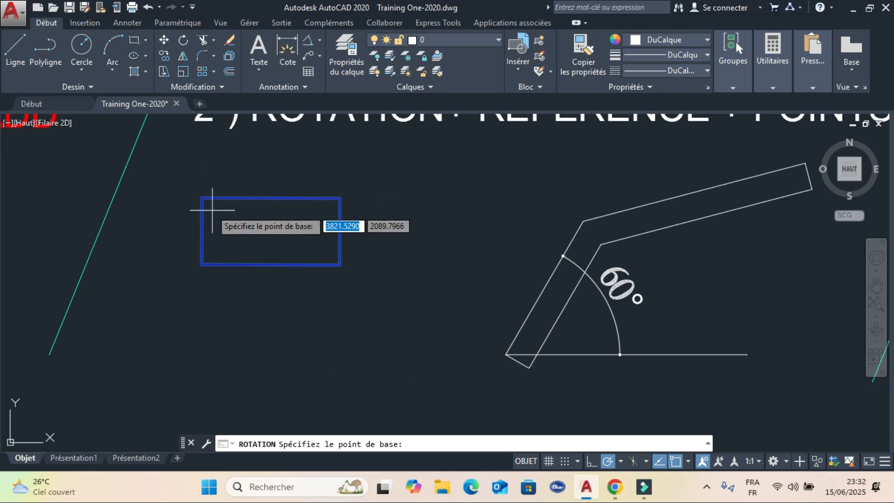
click(202, 197)
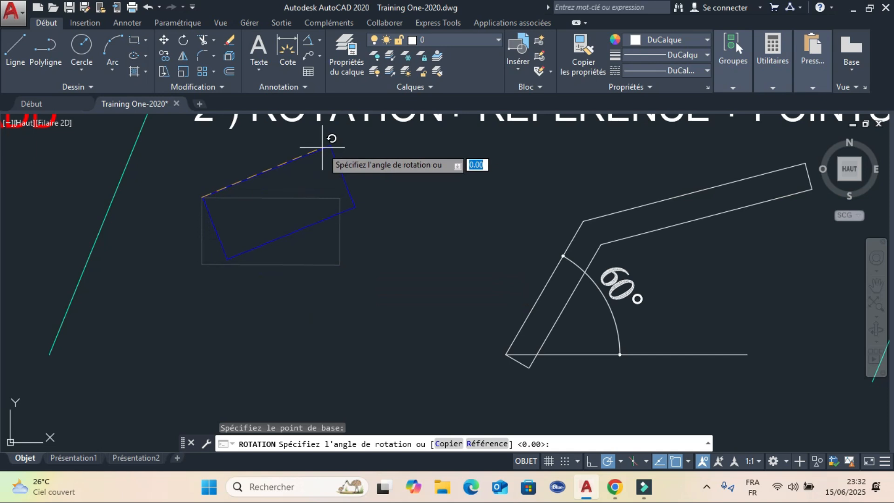
mouse_move(276, 138)
middle_down()
mouse_move(269, 212)
mouse_move(287, 240)
middle_up()
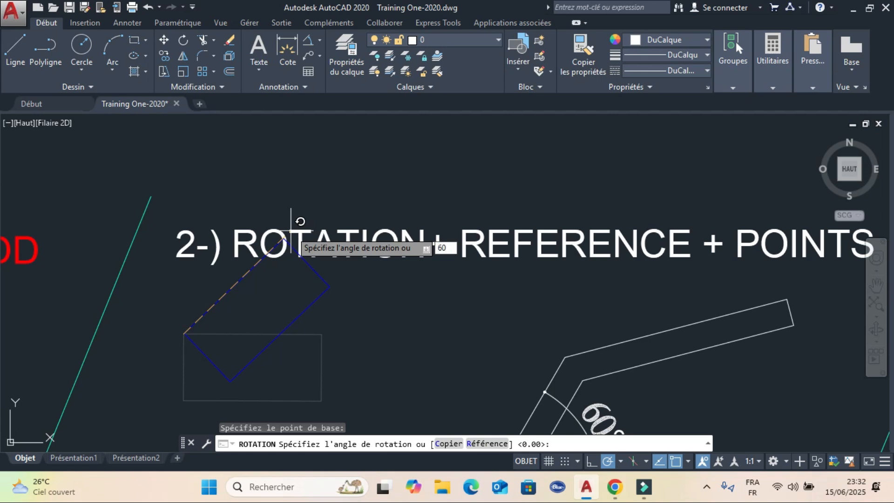
key(Return)
- Draw a horizontal line extending right from the lowest corner of the rotated blue rectangle
middle_drag(323, 305, 342, 177)
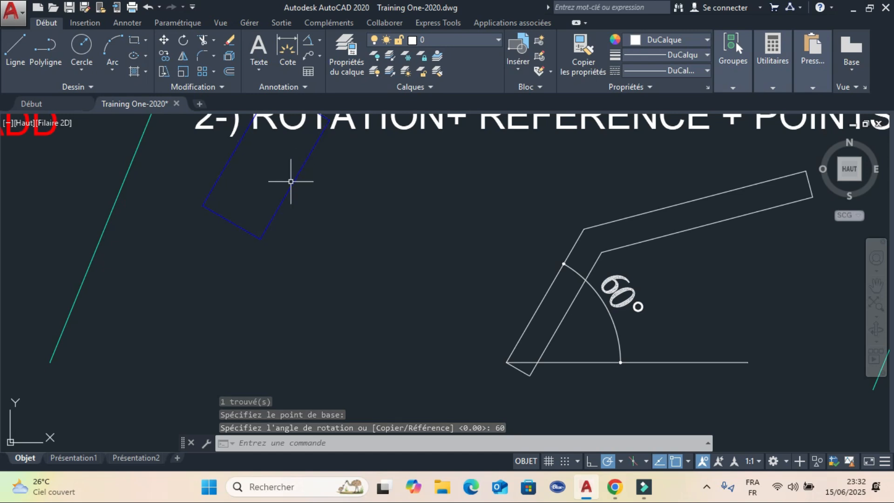
middle_drag(317, 258, 316, 340)
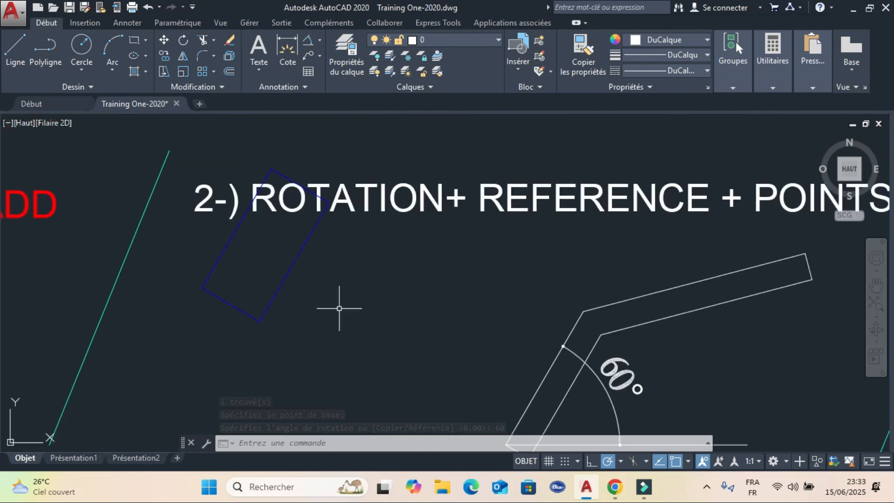
click(22, 59)
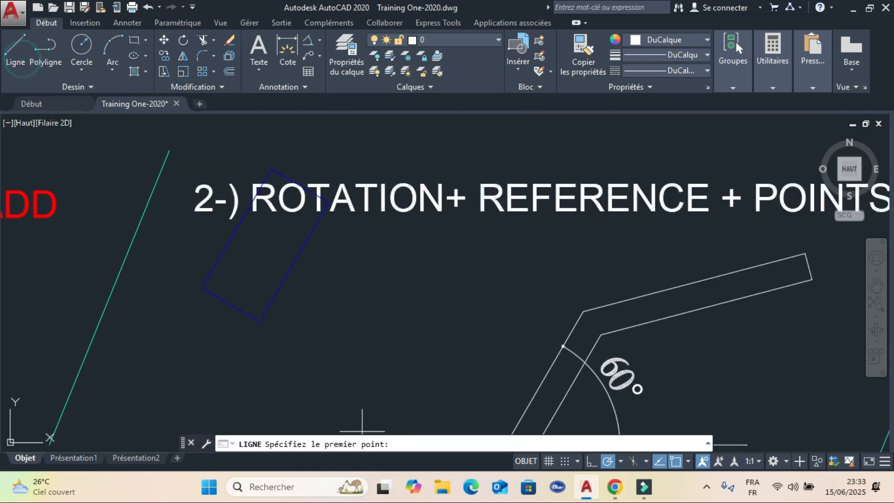
click(259, 321)
click(402, 322)
key(Escape)
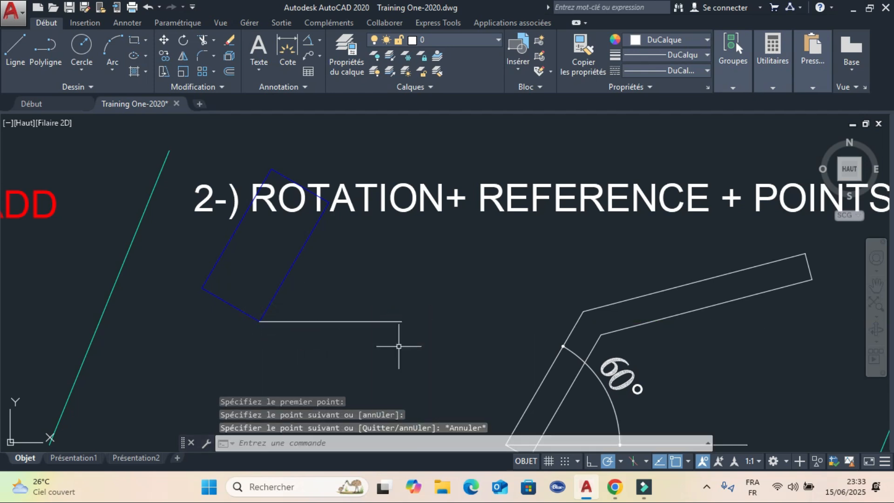
- Add an angular dimension between the horizontal line and the rotated rectangle's long slanted edge
click(308, 40)
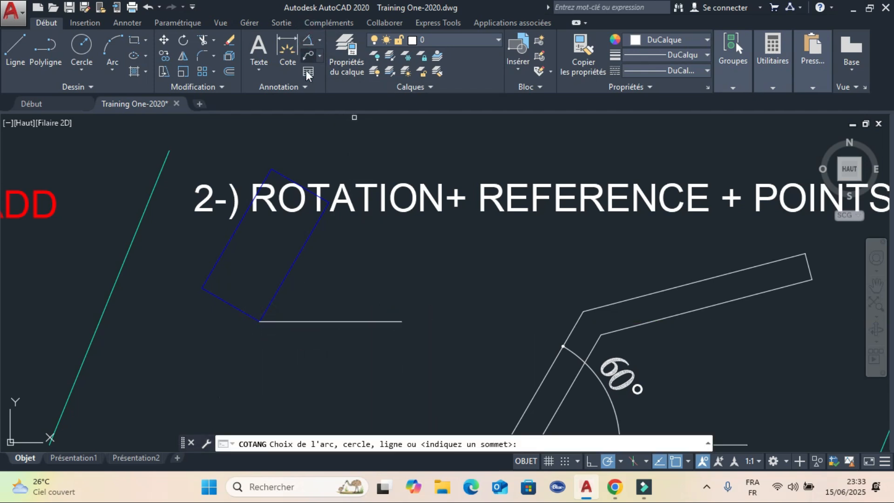
click(327, 321)
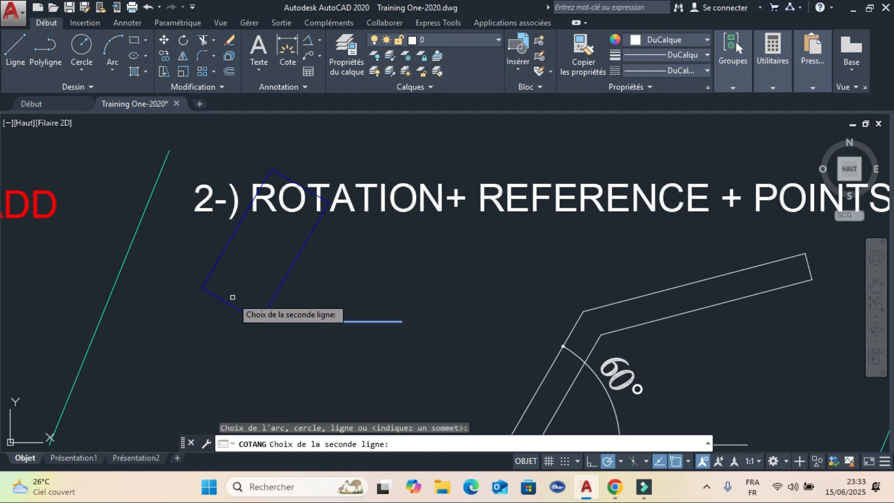
click(299, 256)
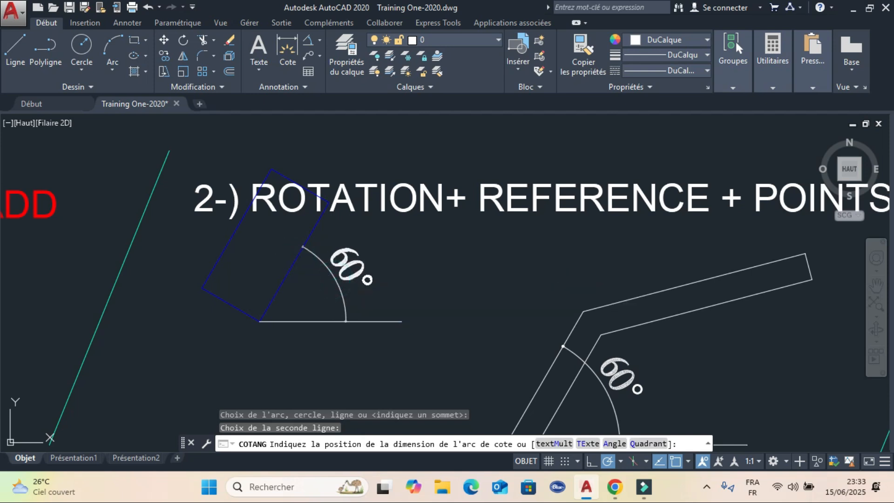
click(334, 280)
key(Escape)
key(Escape)
- Erase the horizontal line and angular dimension beside the blue rectangle, and undo back to before its 60-degree rotation
click(429, 359)
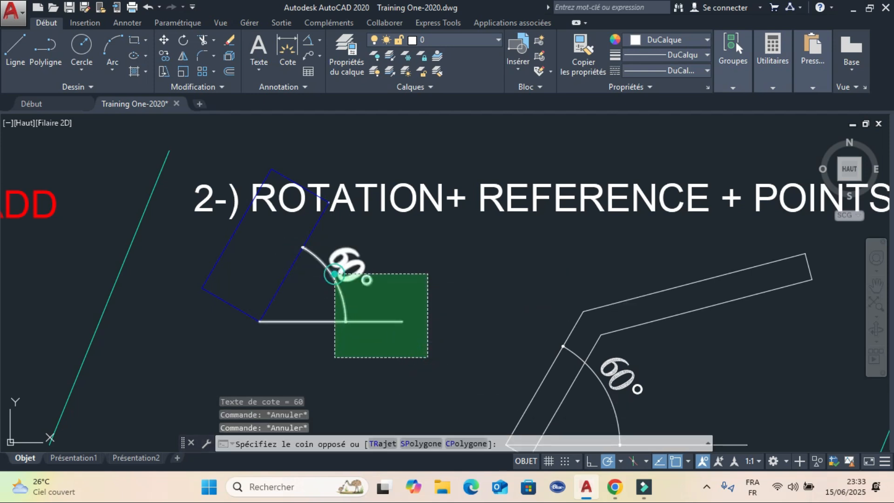
click(334, 274)
key(Delete)
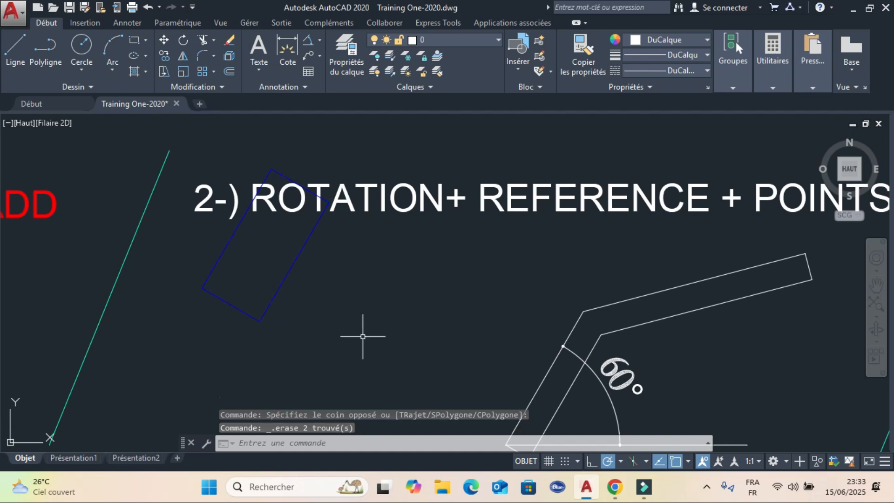
click(146, 8)
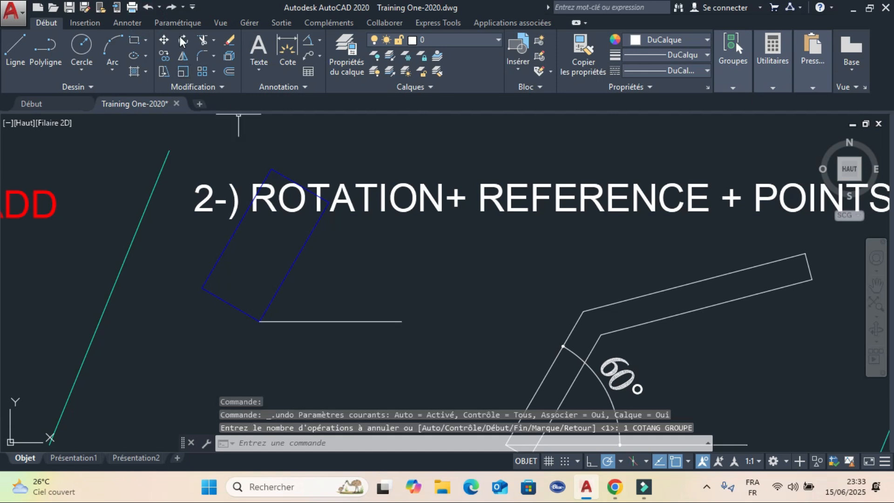
click(147, 8)
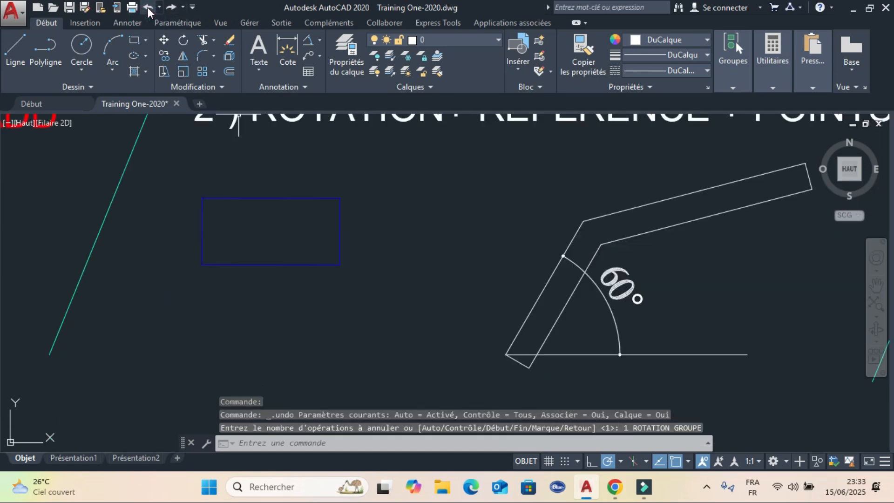
- Erase the angular dimension and the horizontal line at the bent white outline
click(622, 326)
key(Delete)
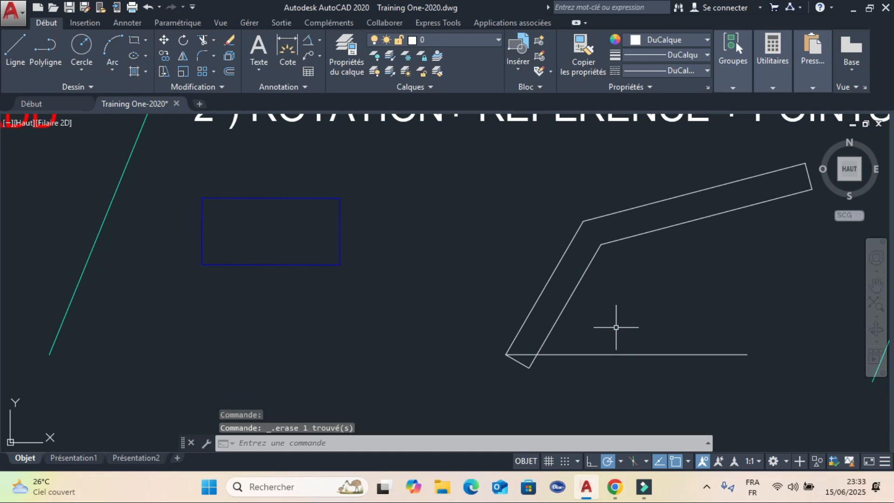
click(618, 354)
key(Delete)
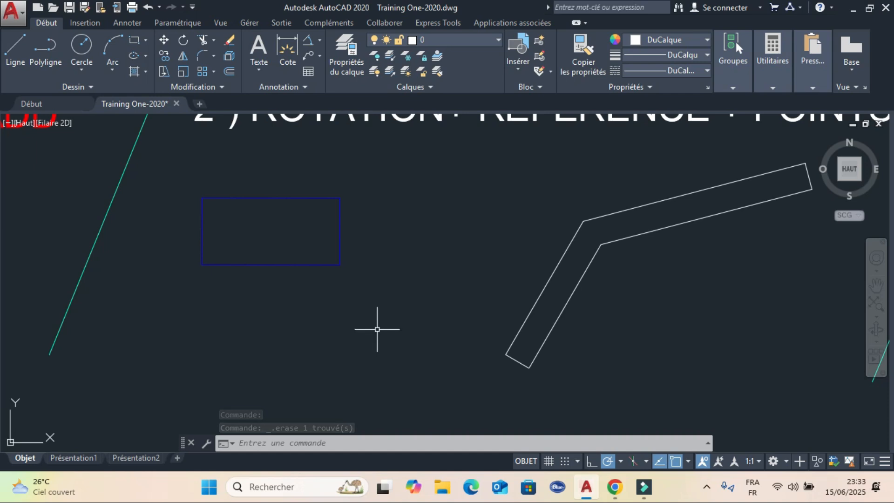
- Begin rotating the blue rectangle about its upper-left corner with the Reference option, taking its top edge as the reference angle
middle_drag(379, 316, 376, 379)
middle_drag(383, 248, 350, 235)
scroll(490, 198, down, 2)
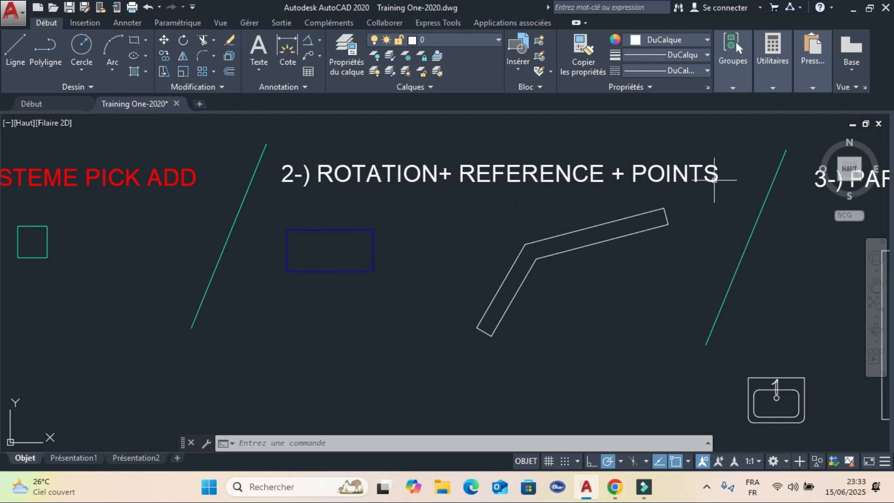
middle_drag(321, 310, 322, 311)
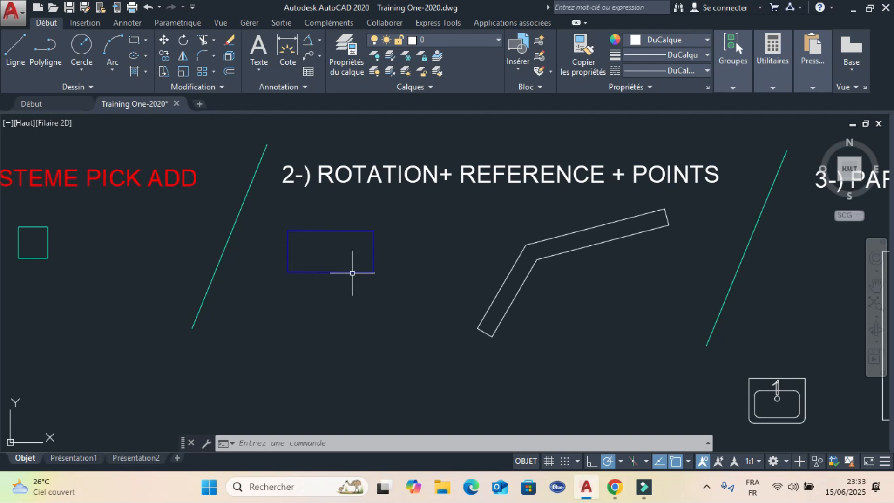
click(353, 272)
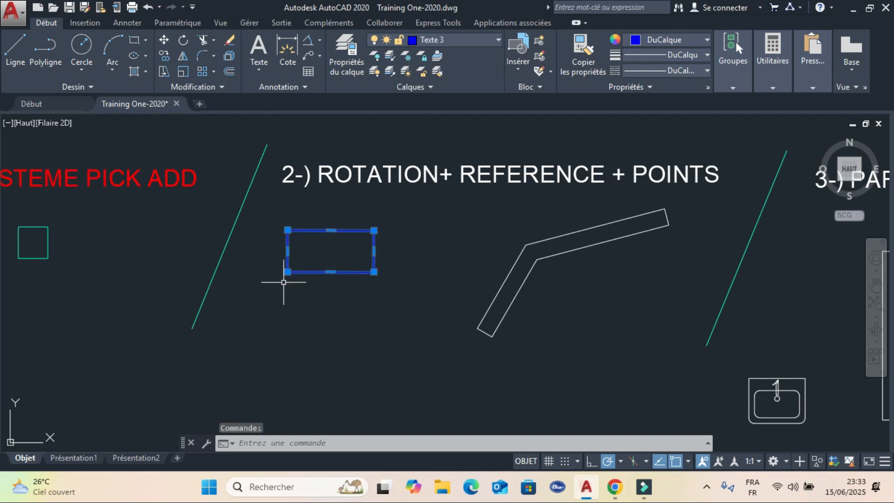
click(184, 39)
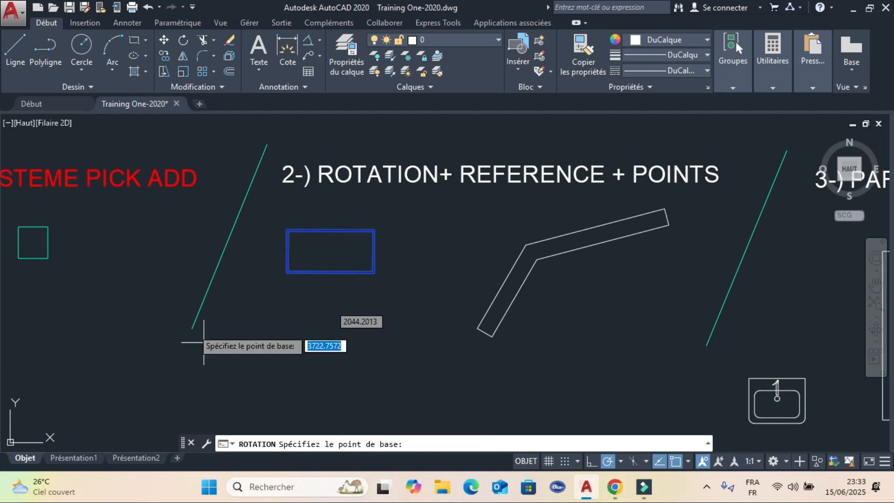
click(287, 230)
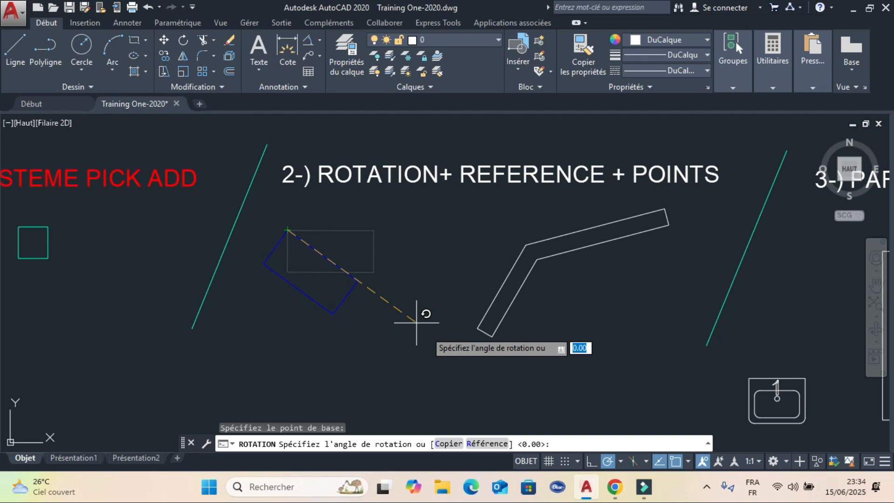
click(484, 444)
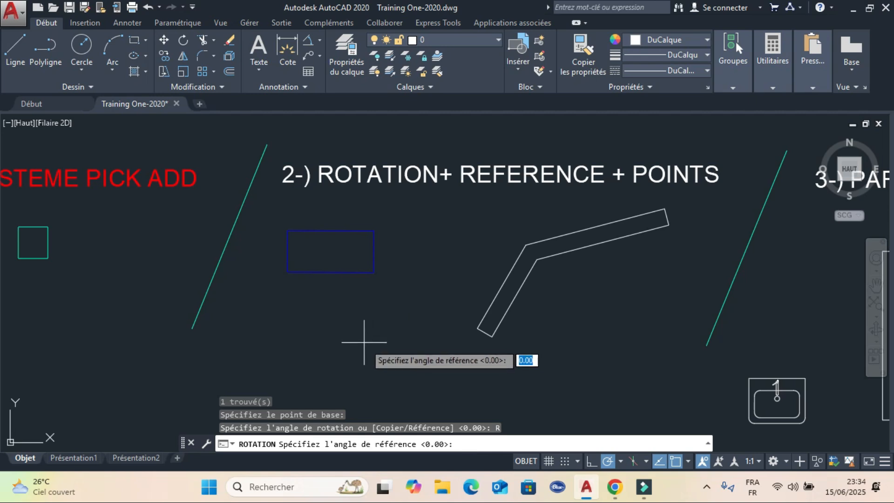
click(287, 230)
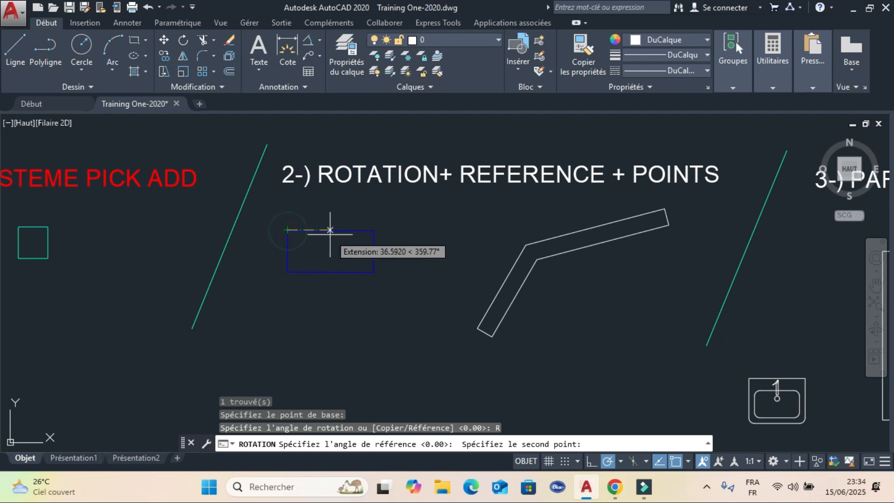
click(374, 230)
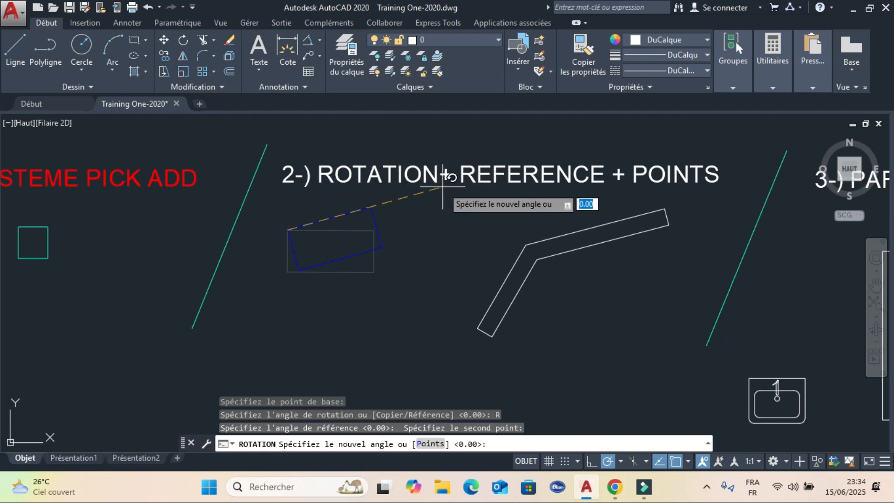
- Define the new rotation angle with the Points option, from the bent white outline's lower-left corner to its outer bend
click(432, 444)
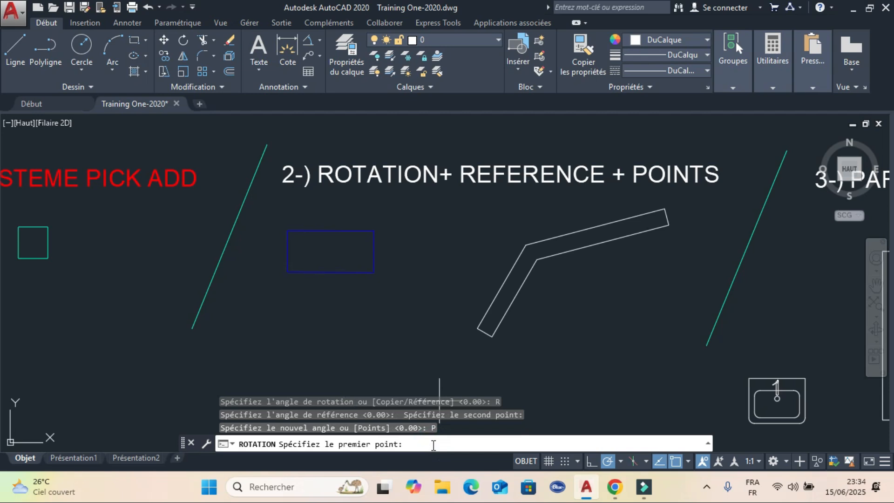
click(477, 328)
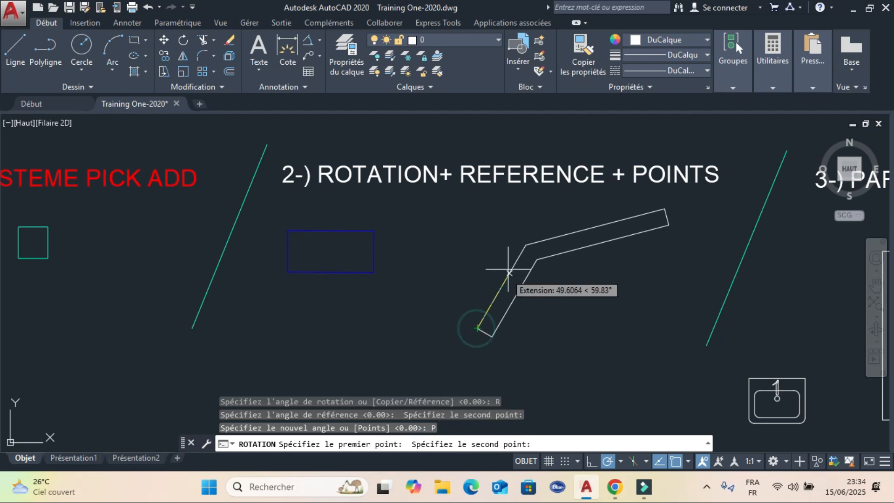
click(527, 244)
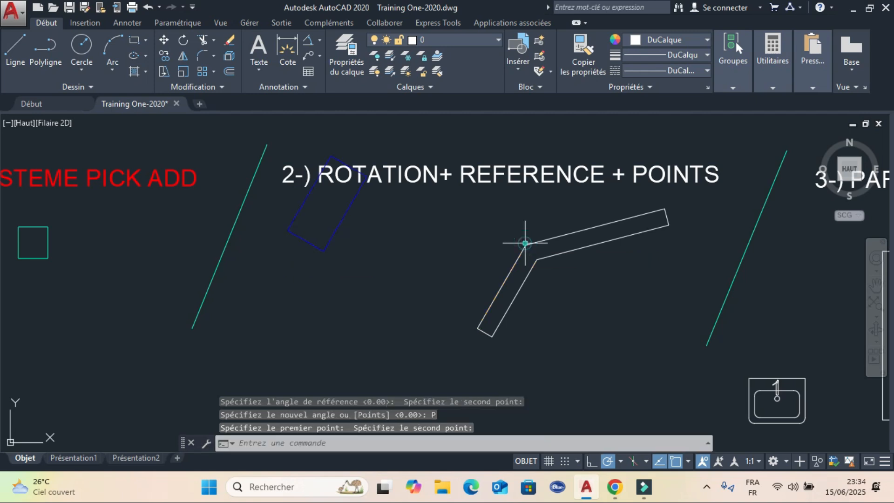
- Draw a horizontal check line extending right from the lowest corner of the blue rectangle aligned to the bent outline
mouse_move(372, 292)
middle_down()
mouse_move(406, 346)
mouse_move(409, 284)
middle_up()
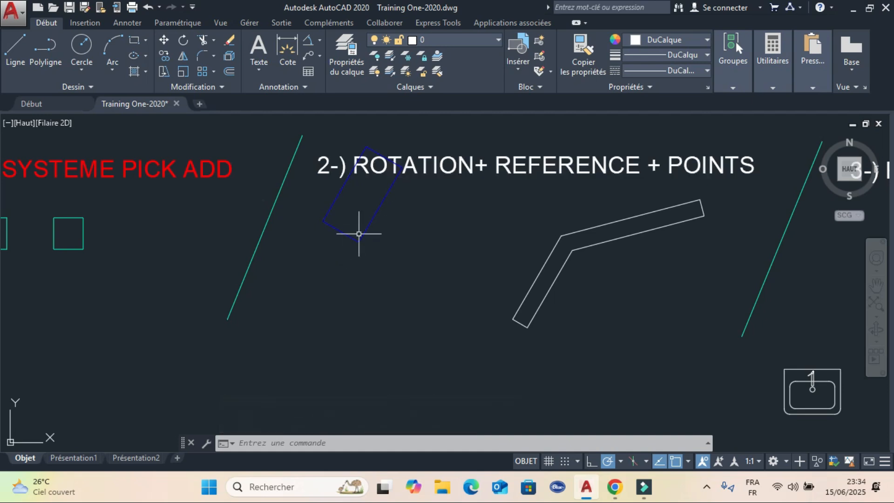
middle_drag(349, 283, 344, 322)
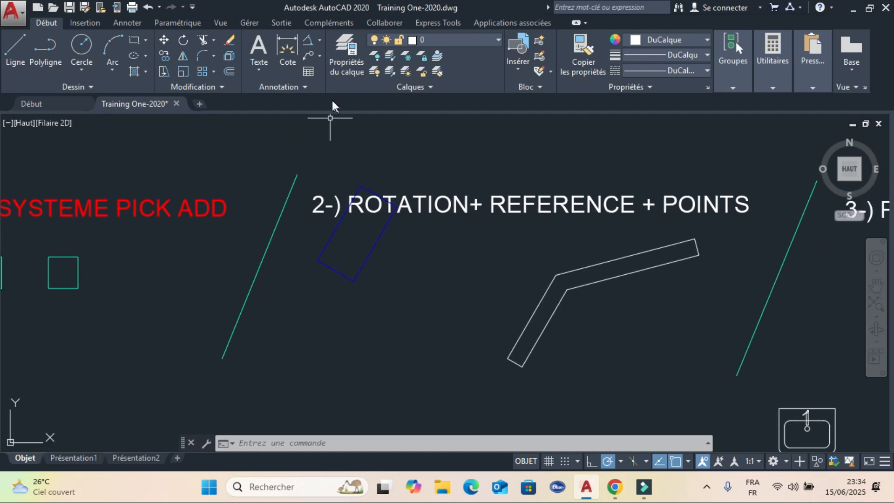
click(18, 53)
click(350, 281)
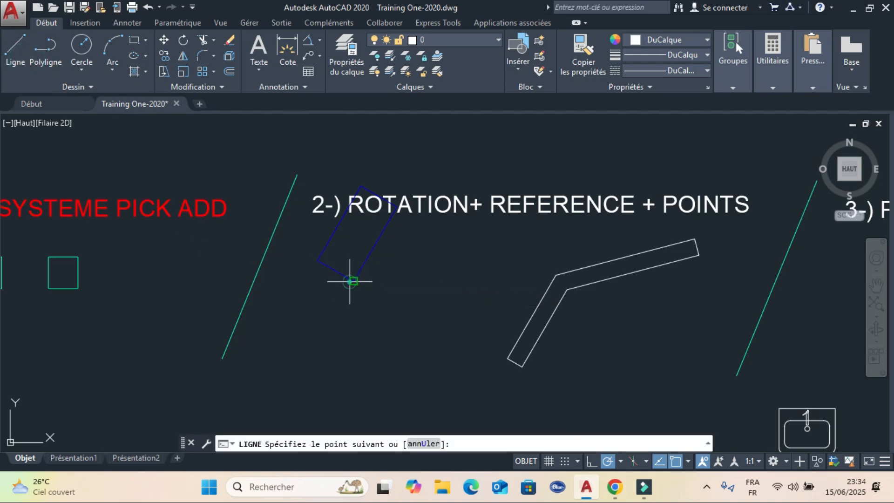
click(442, 281)
key(Escape)
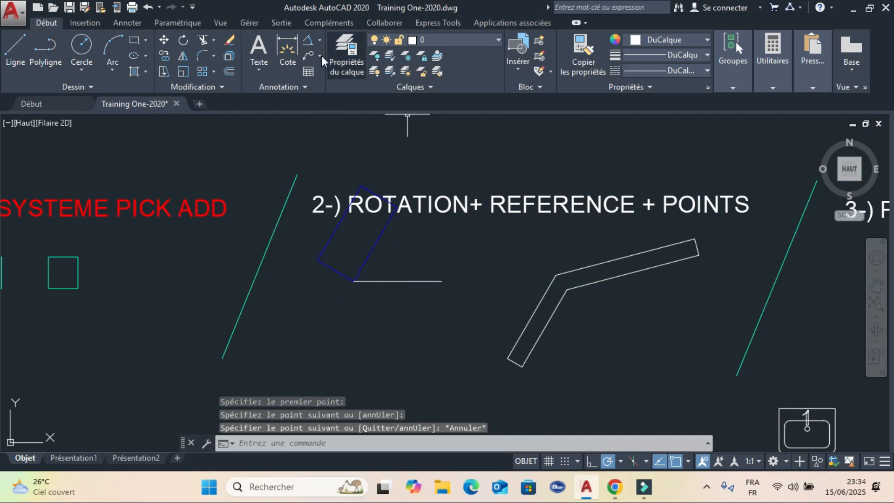
- Add an angular dimension between the horizontal check line and the adjoining long edge of the rotated blue rectangle
click(308, 41)
click(401, 281)
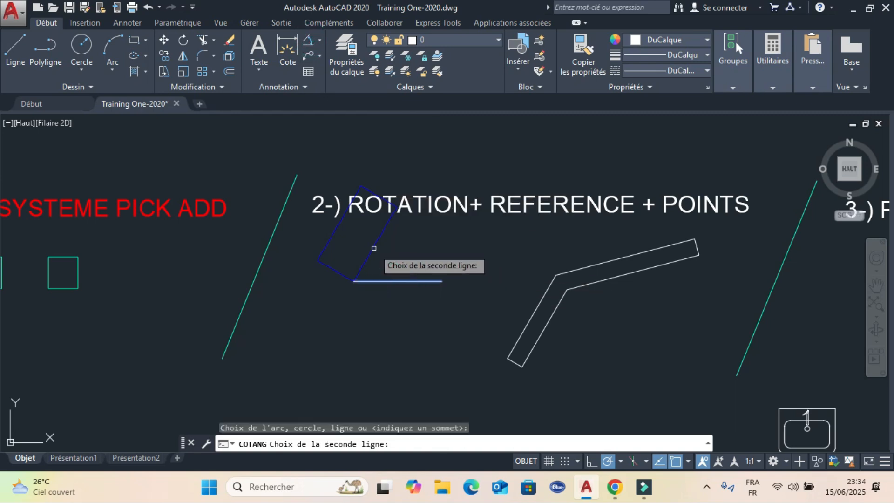
click(373, 247)
click(411, 264)
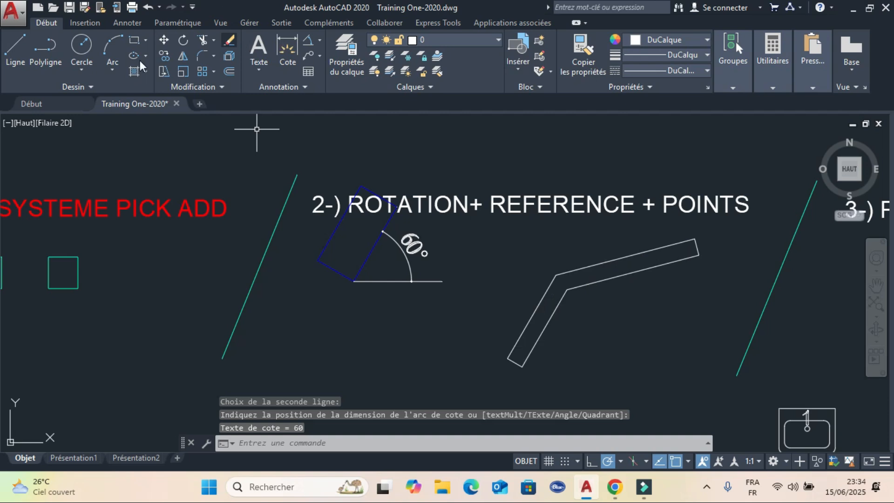
- Draw a horizontal check line extending right from the lower-left corner of the bent white outline
click(7, 50)
click(507, 359)
click(621, 356)
key(Escape)
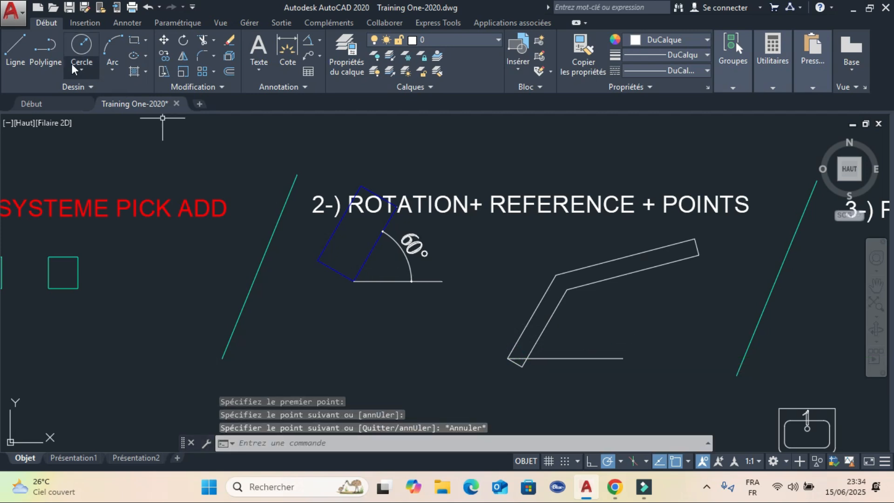
- Add an angular dimension between the bent outline's horizontal check line and its lower sloping outer edge
click(306, 40)
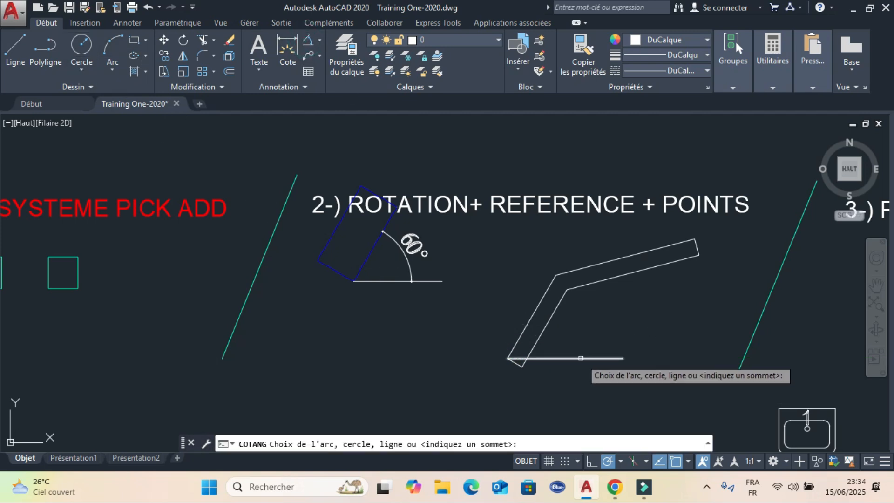
click(517, 358)
click(530, 324)
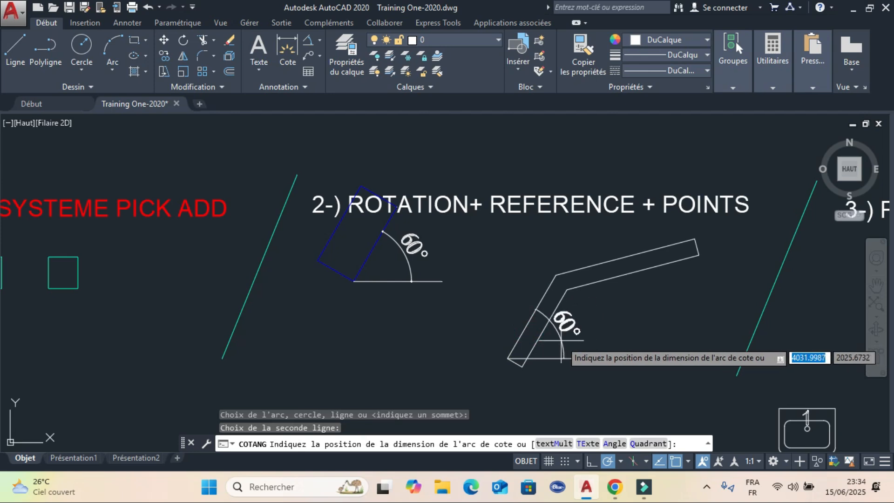
click(566, 326)
key(Escape)
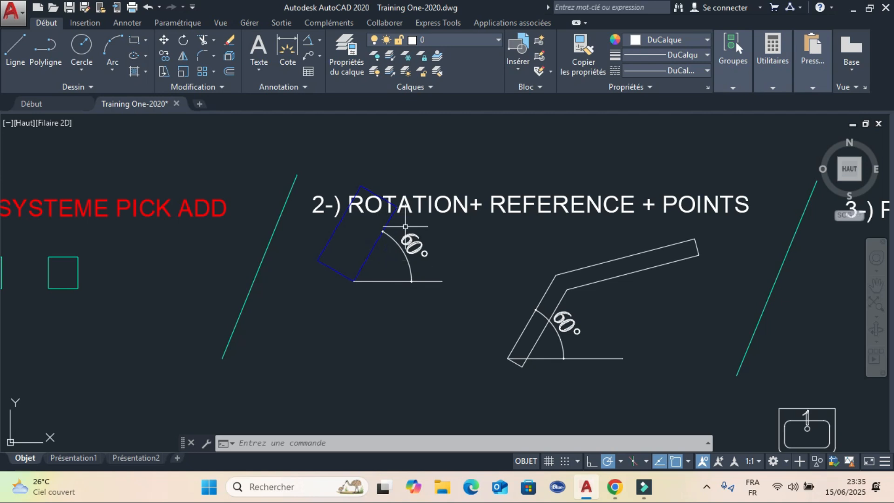
- Erase the angular dimension at the bent white outline
click(565, 345)
click(561, 358)
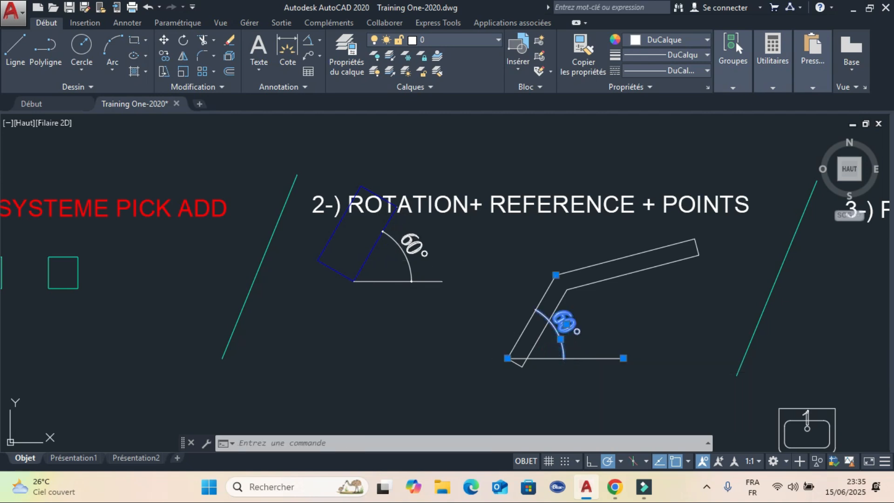
key(Delete)
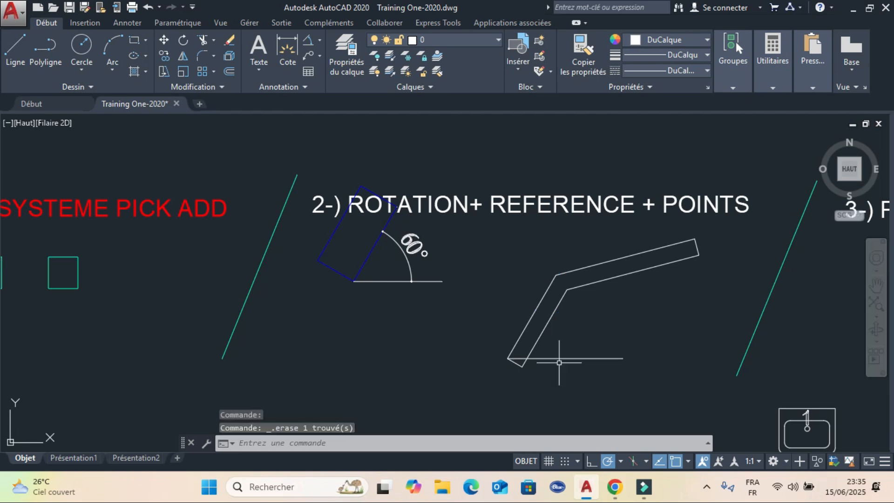
- Examine the M2P object snap exercise in section 3, including the circle and two blue L-shaped outlines below it
scroll(597, 377, down, 5)
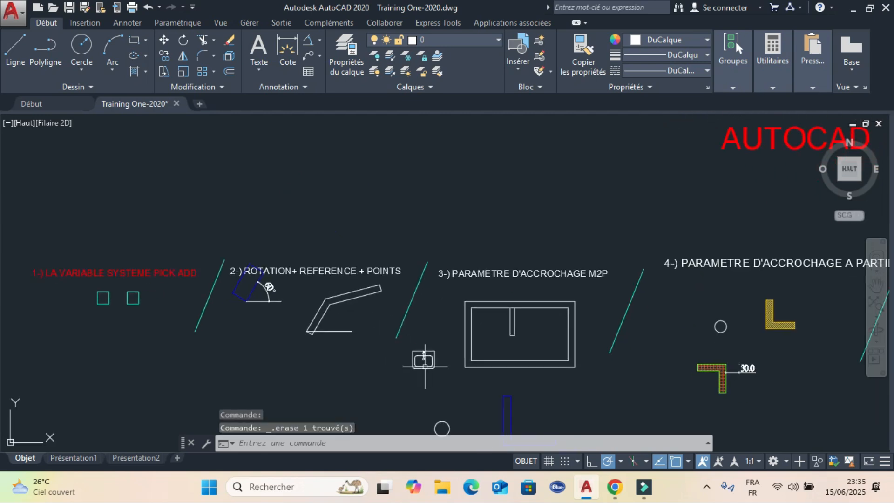
scroll(353, 278, up, 2)
middle_drag(352, 278, 378, 322)
scroll(461, 332, up, 2)
middle_drag(461, 332, 478, 372)
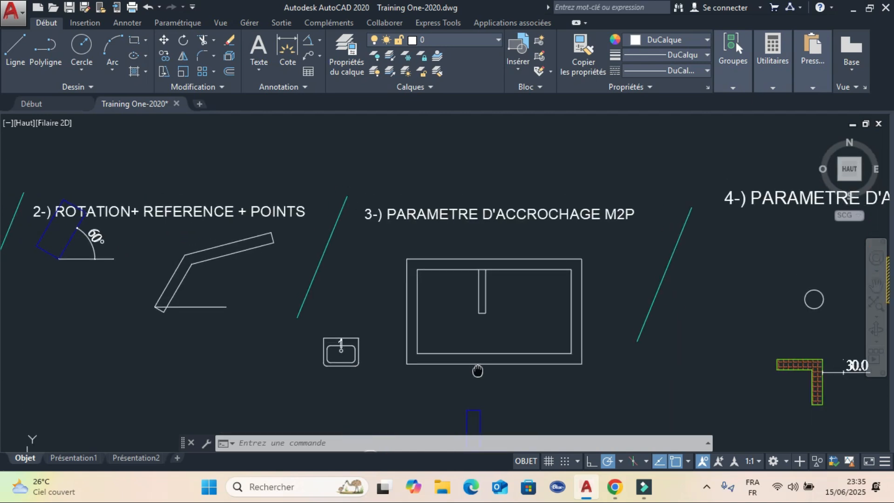
middle_drag(478, 371, 457, 331)
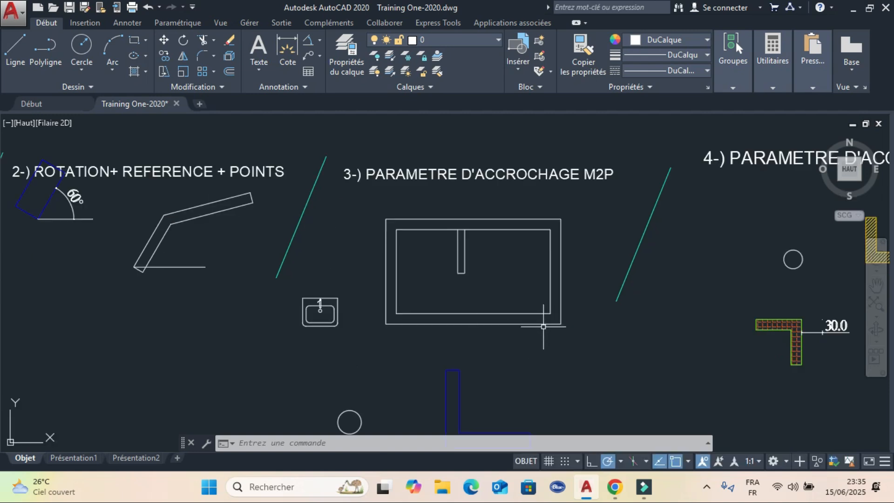
middle_drag(542, 362, 515, 379)
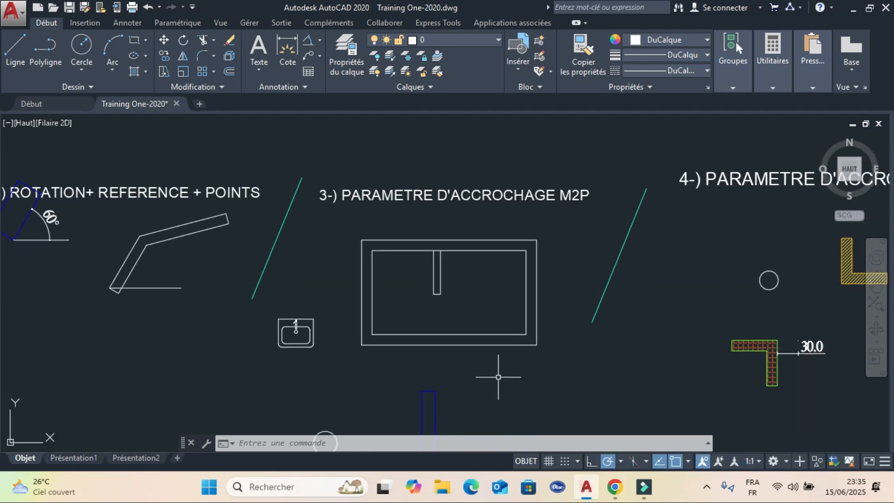
scroll(498, 377, up, 2)
scroll(497, 328, down, 2)
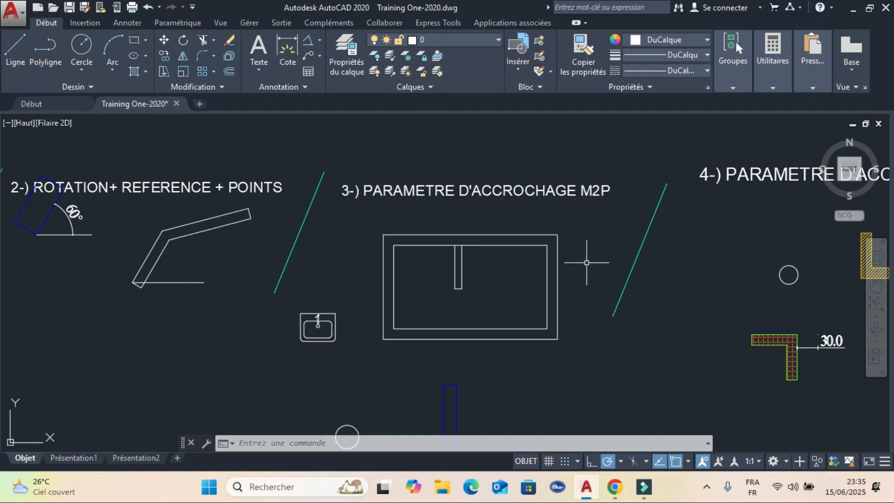
middle_drag(587, 263, 599, 232)
middle_drag(556, 359, 540, 283)
middle_drag(535, 377, 542, 253)
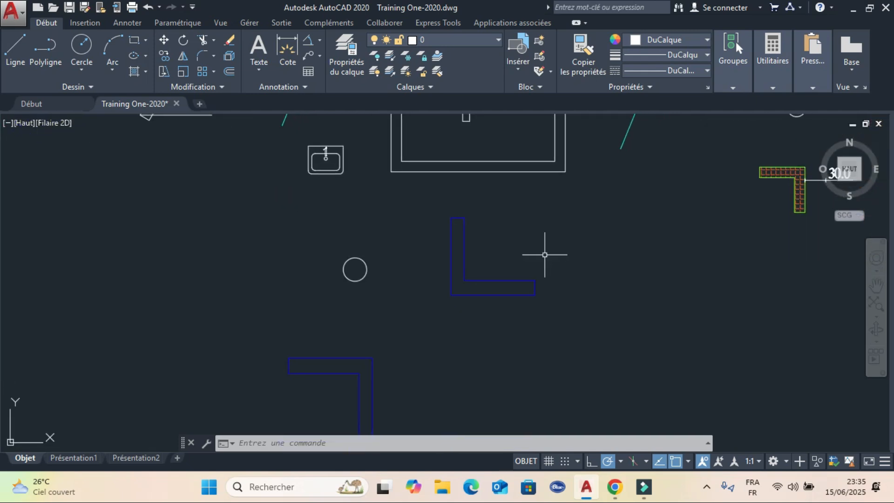
middle_drag(494, 361, 537, 296)
middle_drag(515, 249, 510, 279)
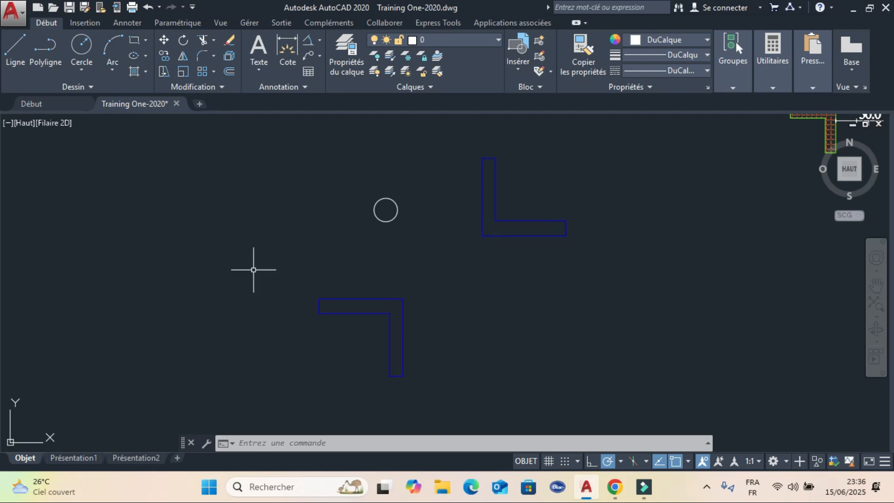
- Draw a diagonal line joining the facing outer corners of the two blue L-shaped outlines
click(15, 57)
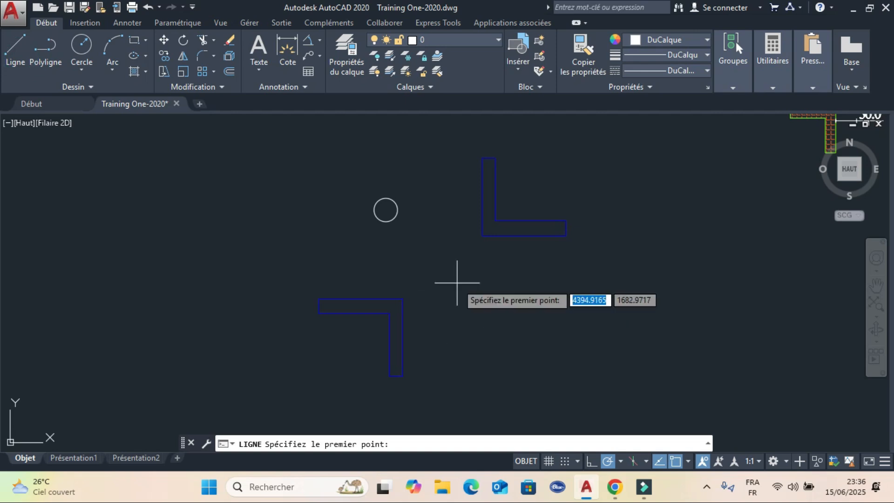
click(402, 298)
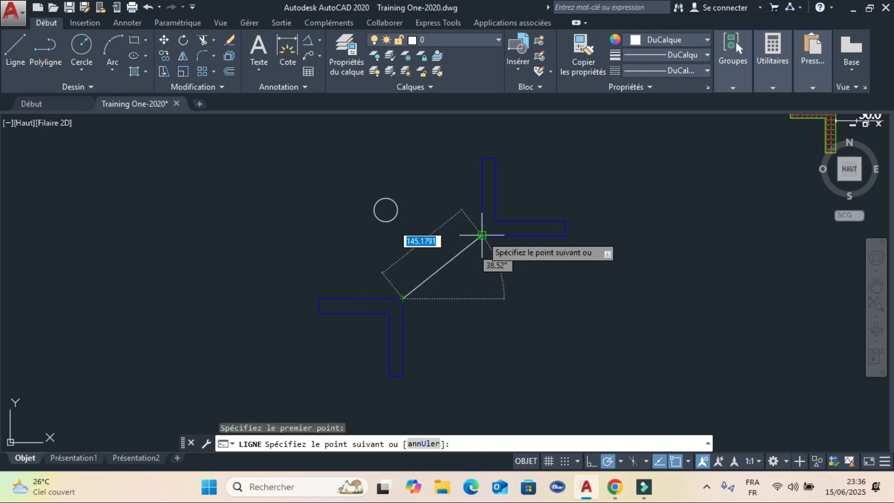
click(482, 235)
key(Escape)
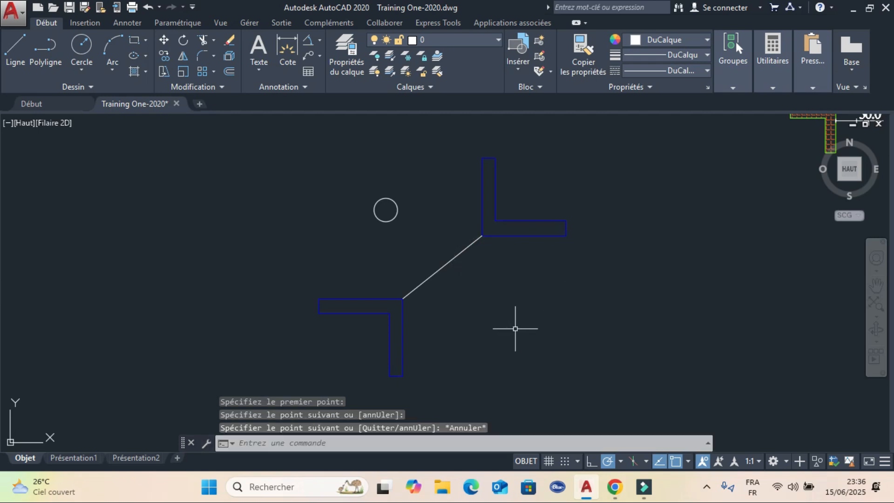
click(392, 220)
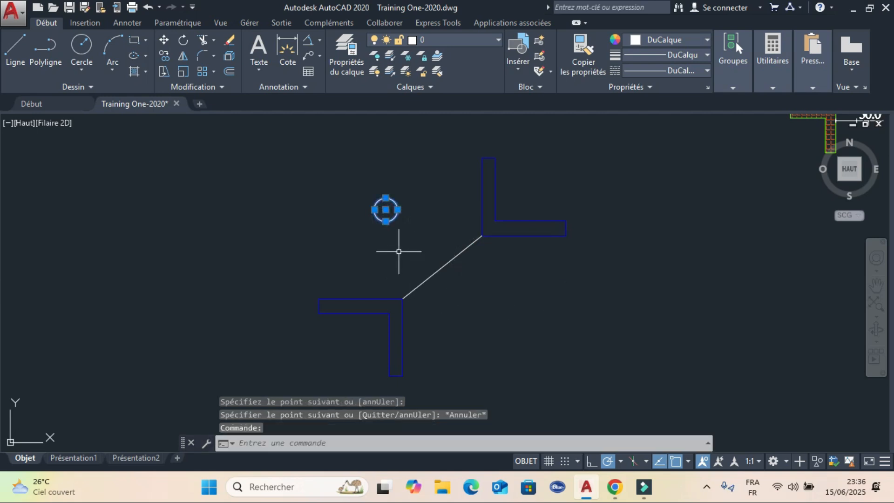
scroll(399, 252, up, 2)
click(164, 41)
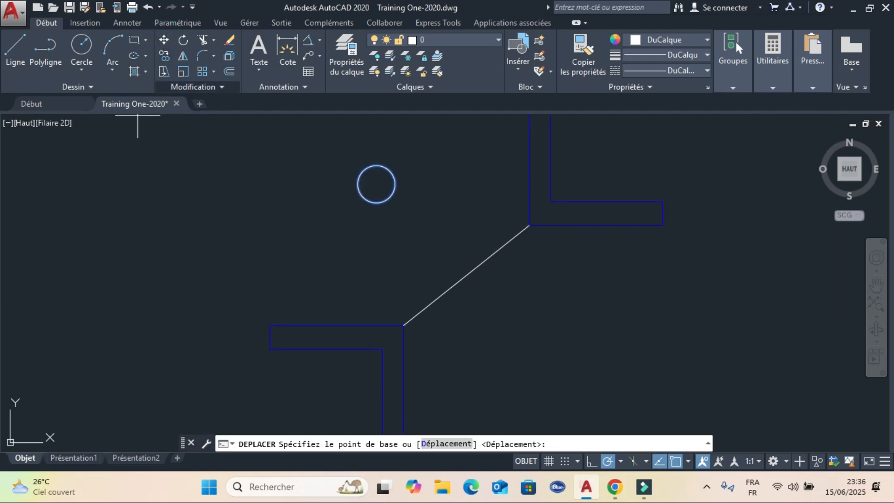
click(376, 184)
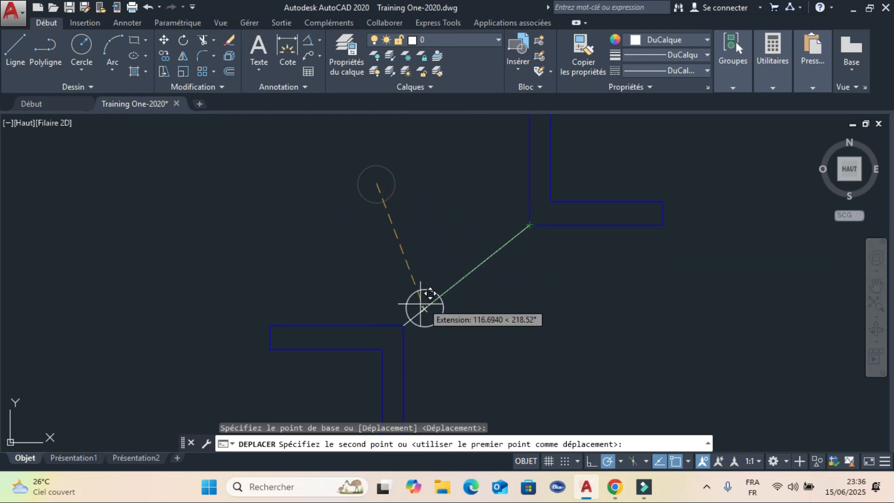
key(Escape)
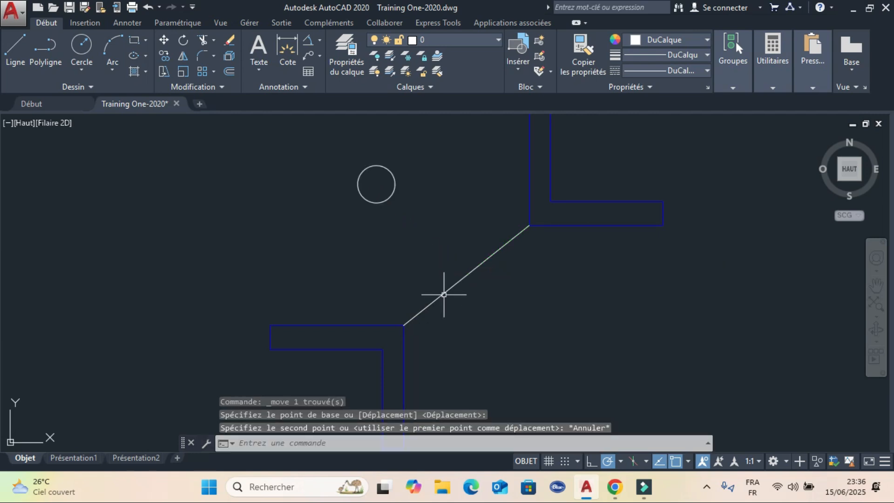
- Enable the Midpoint (Milieu) object snap
click(621, 461)
click(607, 427)
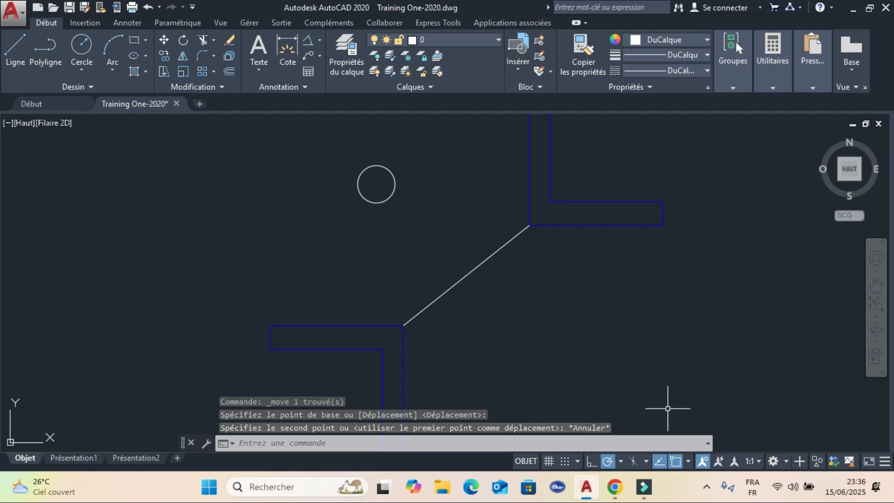
click(690, 461)
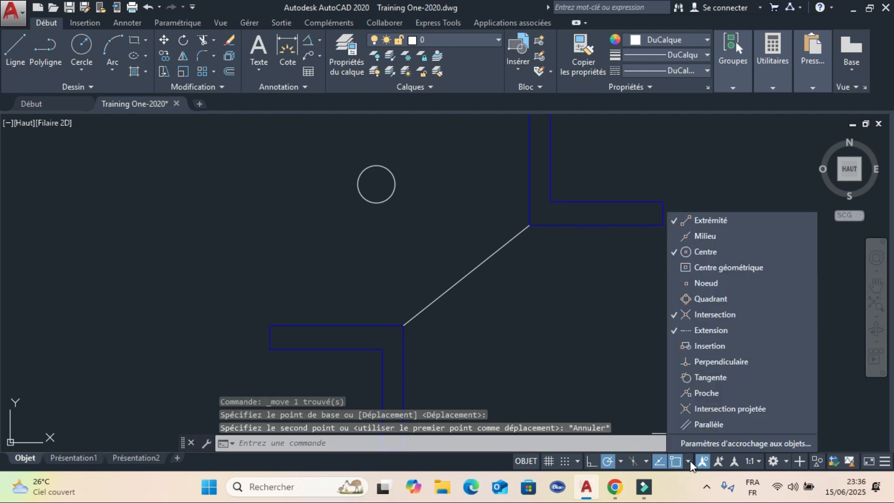
click(712, 237)
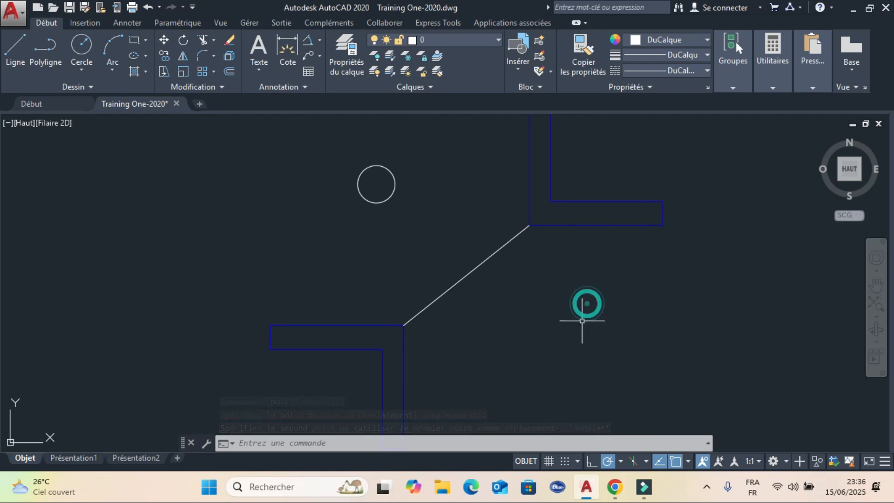
- Move the circle by its center to the midpoint of the diagonal line between the two blue L-shapes
click(376, 200)
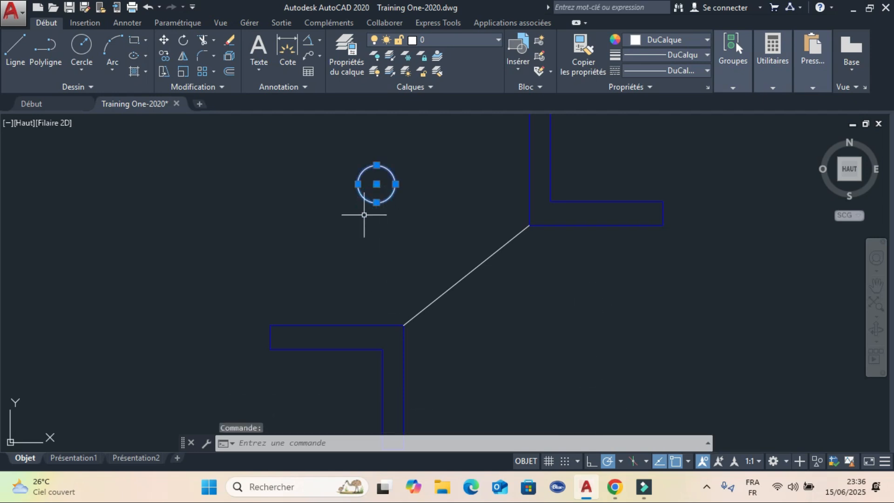
click(164, 40)
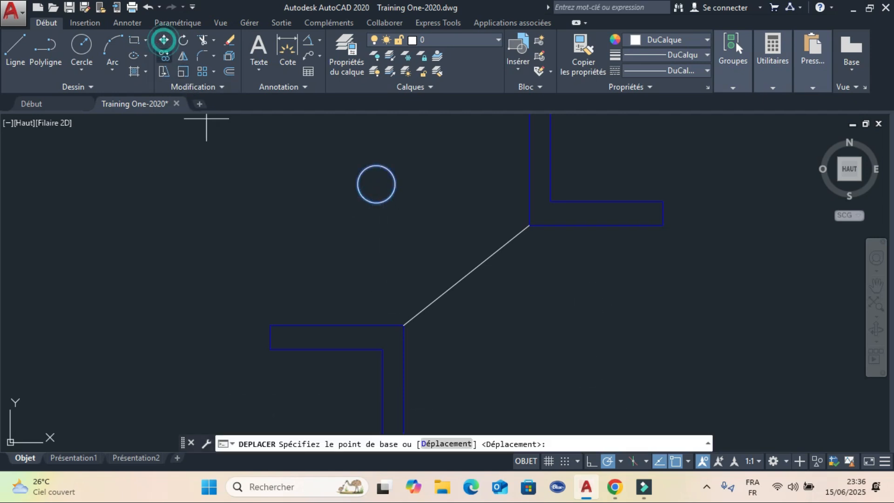
click(376, 184)
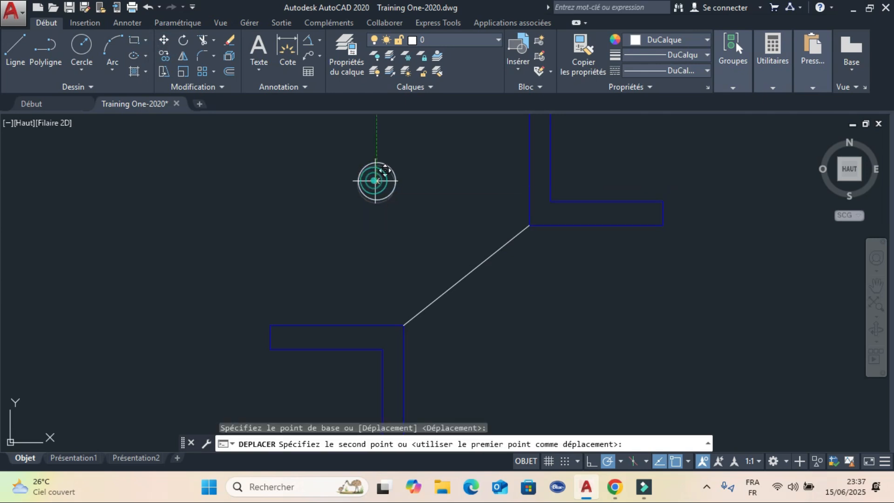
click(467, 275)
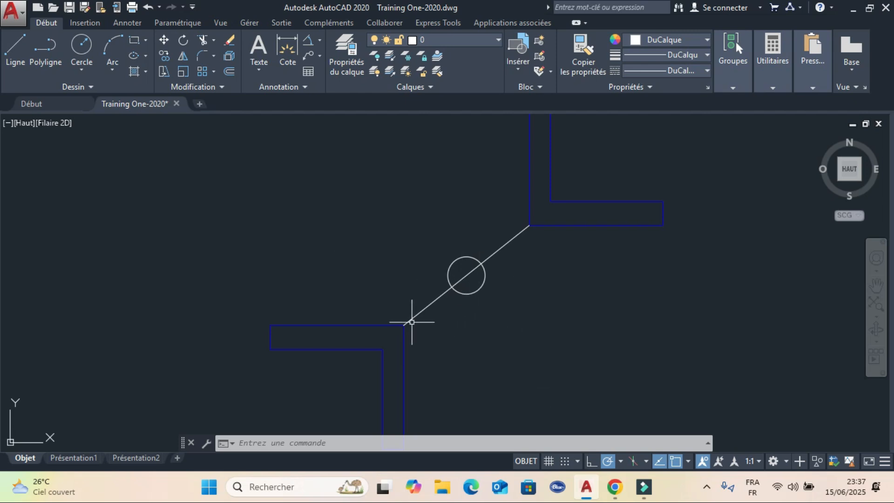
- Undo the circle's move and erase the diagonal line between the two blue L-shapes
click(145, 7)
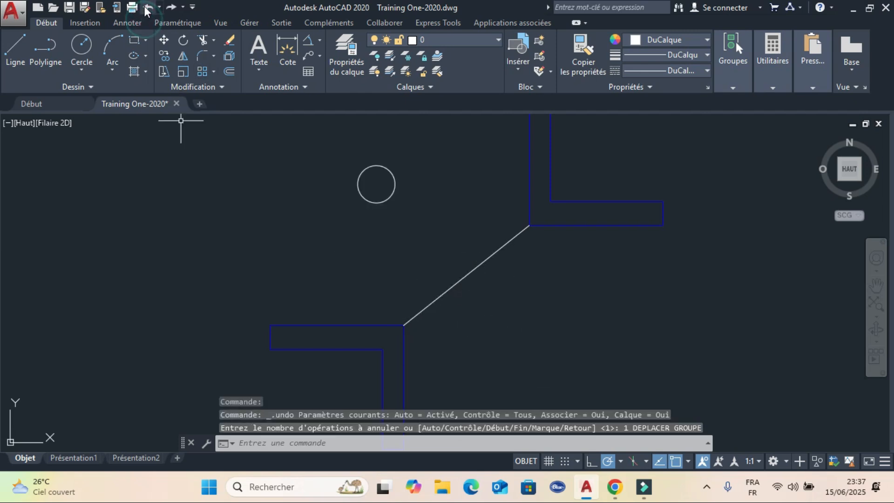
click(456, 280)
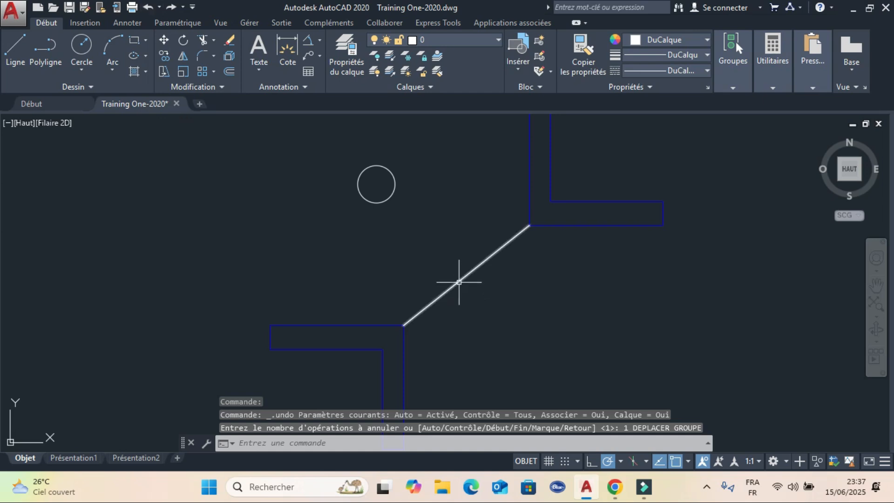
key(Delete)
middle_drag(456, 280, 464, 291)
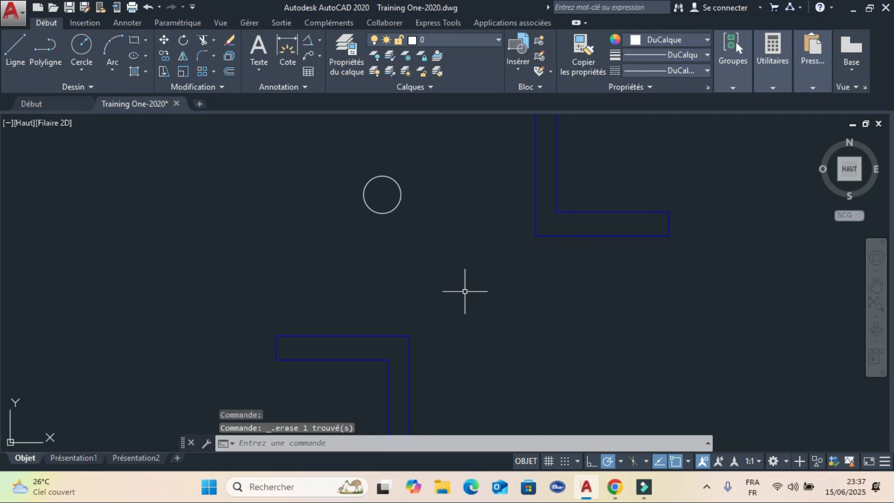
- Move the circle by its center to the midpoint between the facing outer corners of the two blue L-shapes, using Milieu entre 2 points
click(384, 220)
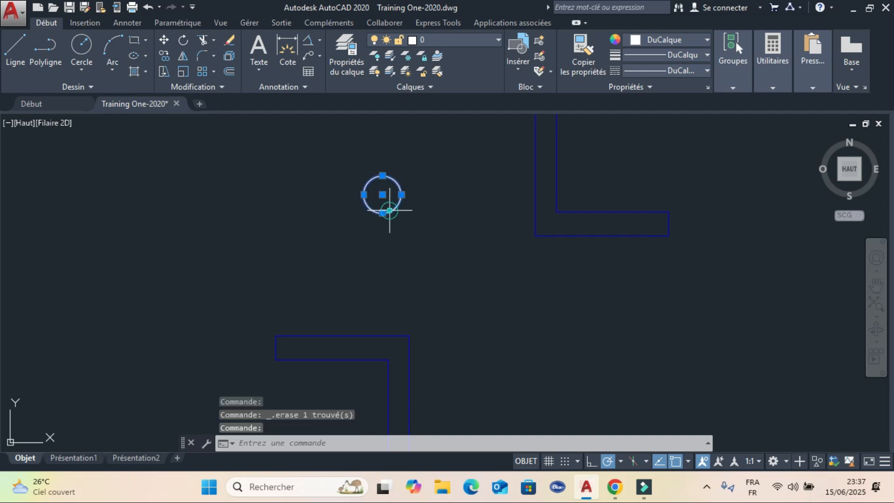
click(163, 40)
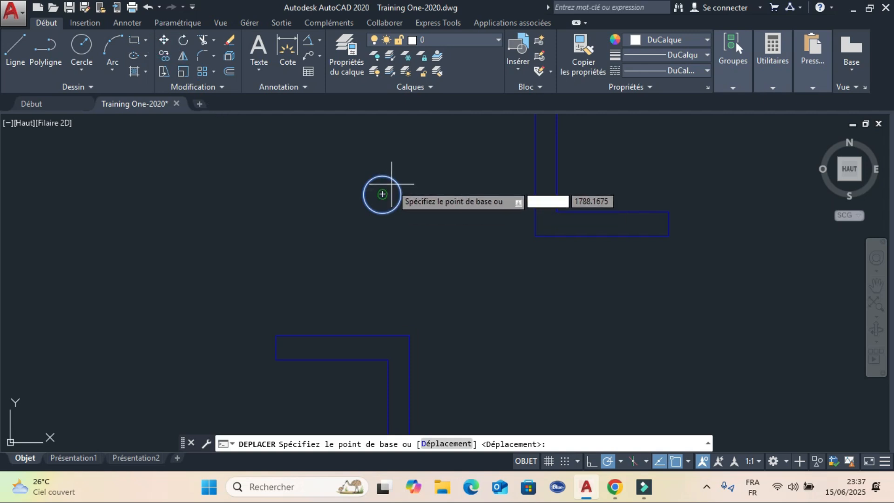
click(383, 194)
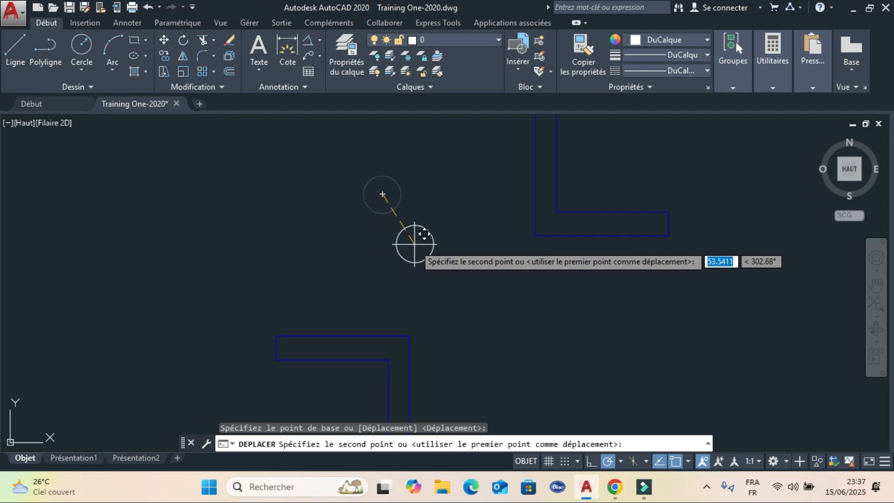
click(591, 461)
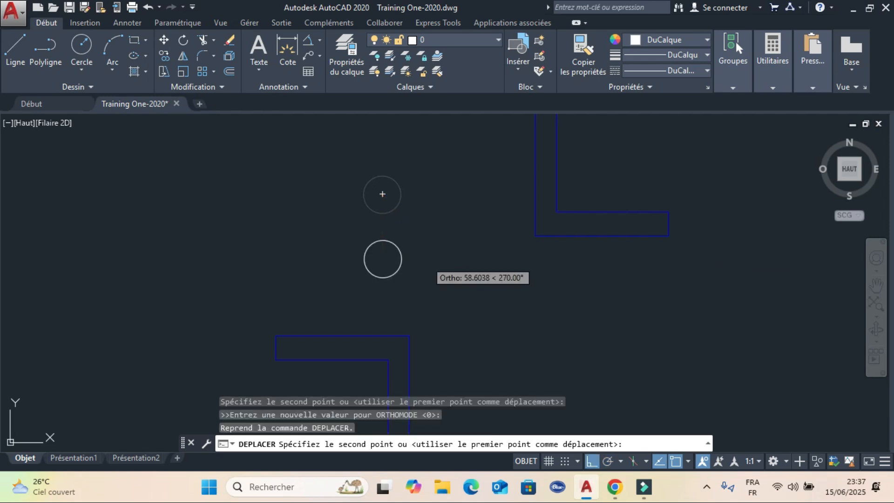
shift+right_click(423, 259)
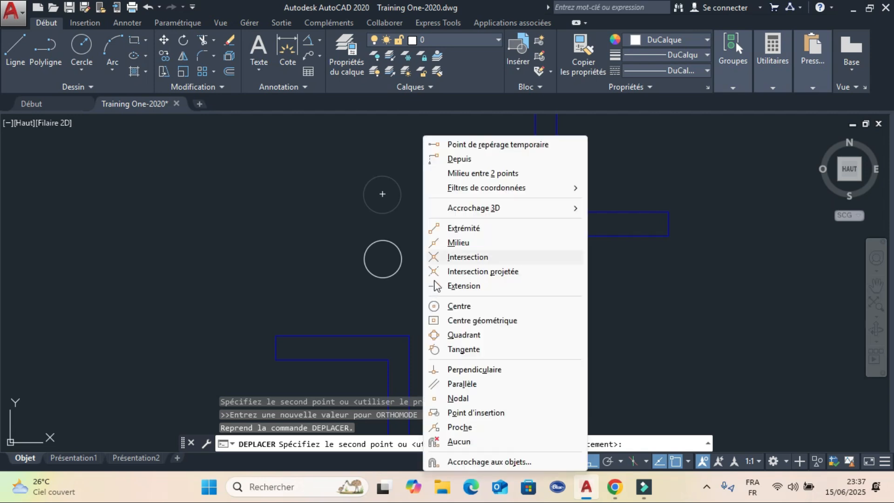
click(488, 174)
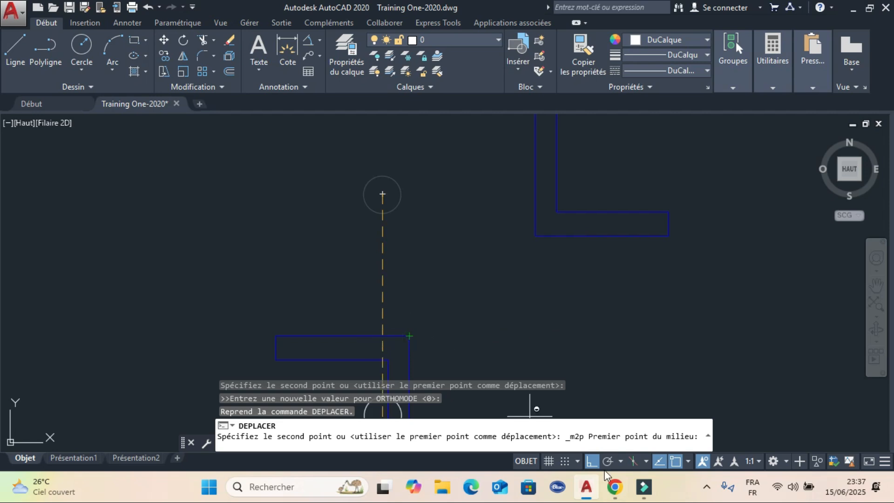
click(591, 463)
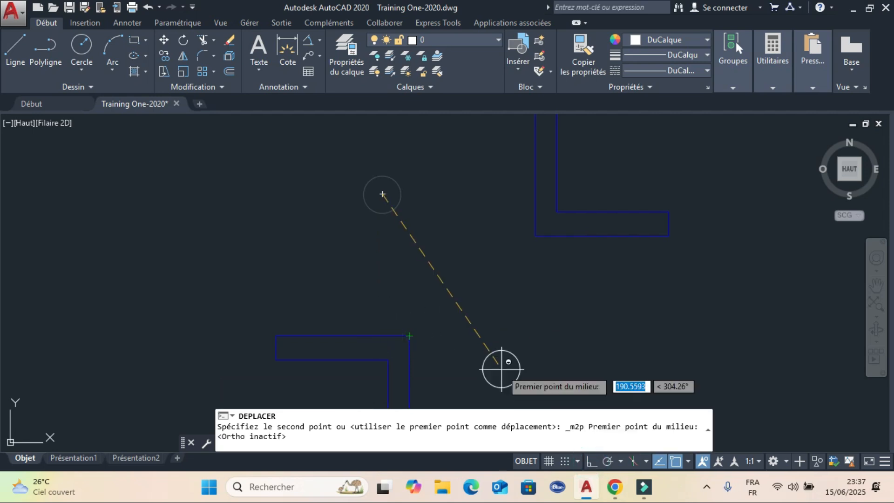
click(409, 335)
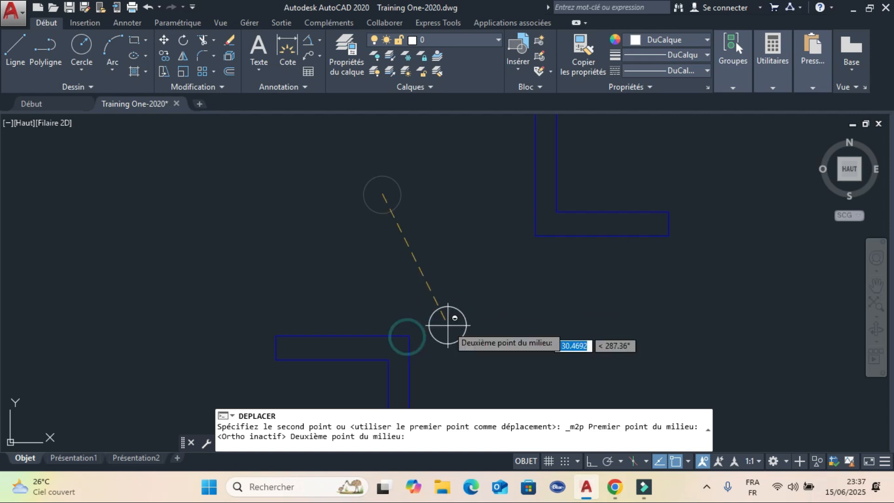
click(538, 235)
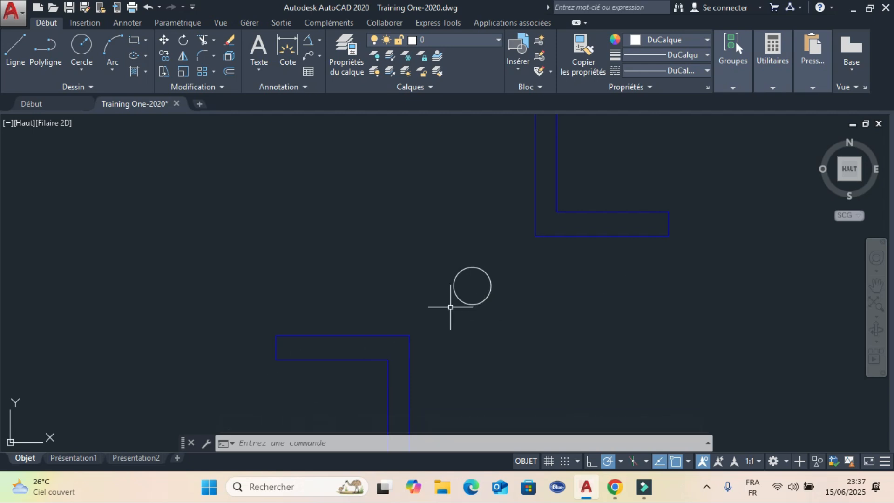
- Make Line the current layer for work on the rectangular room under the M2P heading
scroll(499, 310, down, 4)
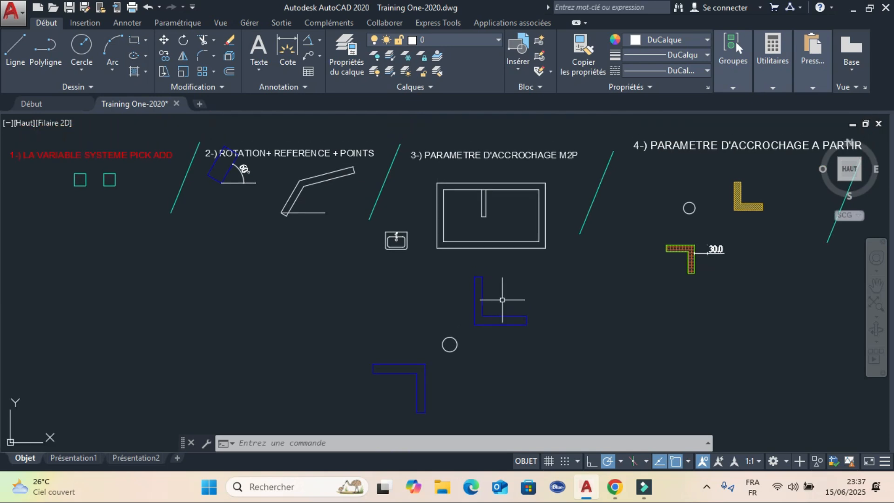
scroll(473, 239, up, 4)
mouse_move(473, 239)
middle_down()
mouse_move(465, 203)
mouse_move(455, 275)
middle_up()
scroll(466, 203, down, 3)
scroll(446, 285, up, 1)
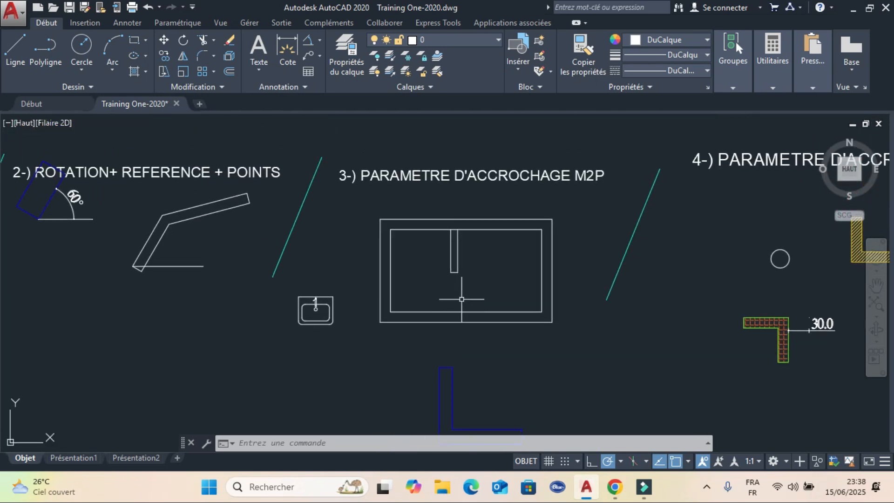
scroll(473, 244, up, 2)
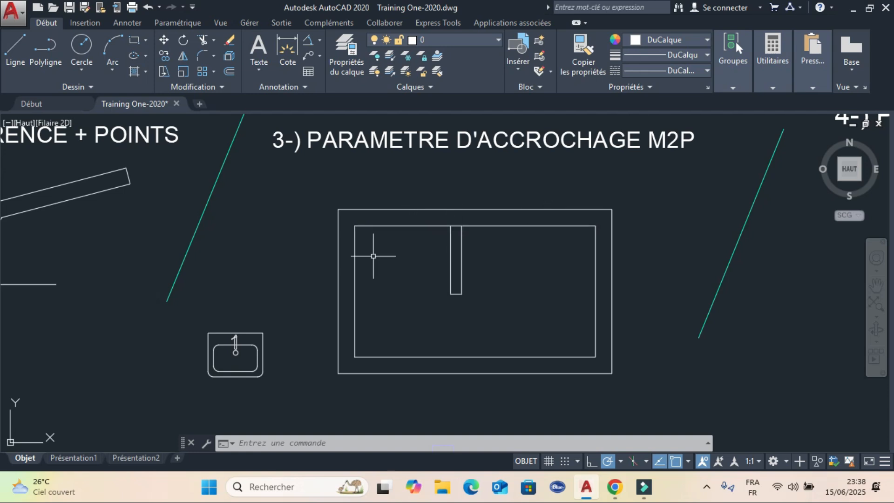
click(474, 39)
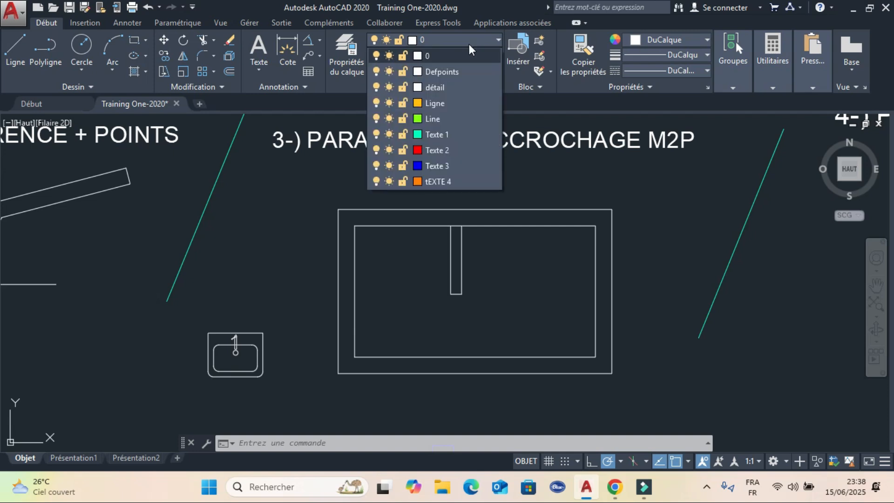
click(446, 119)
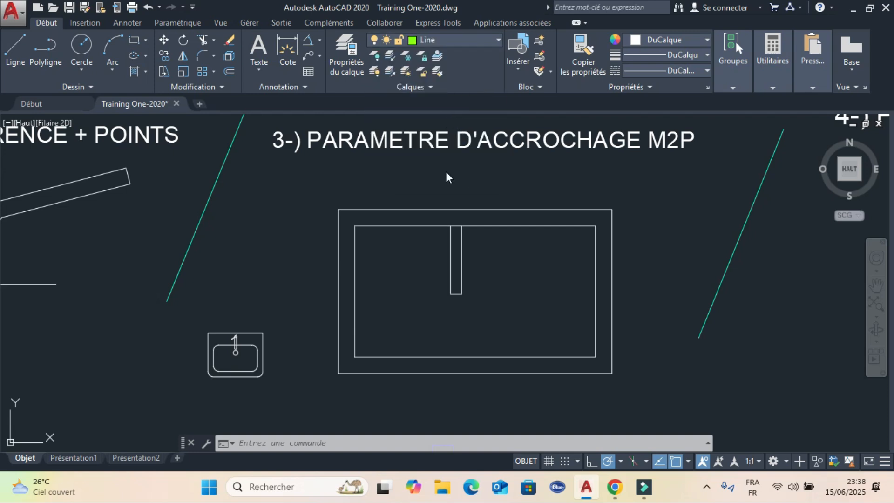
- Draw a line along the room's upper inner wall, from its upper-left inner corner to the near side of the partition
click(17, 52)
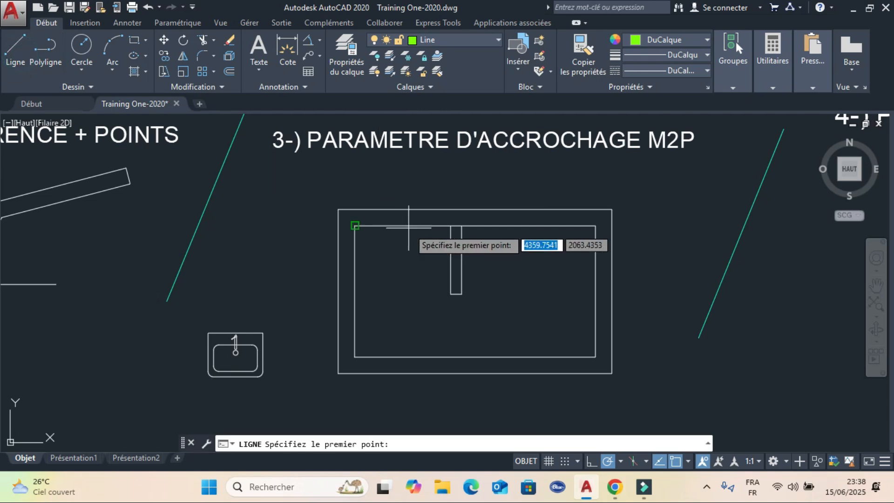
click(354, 226)
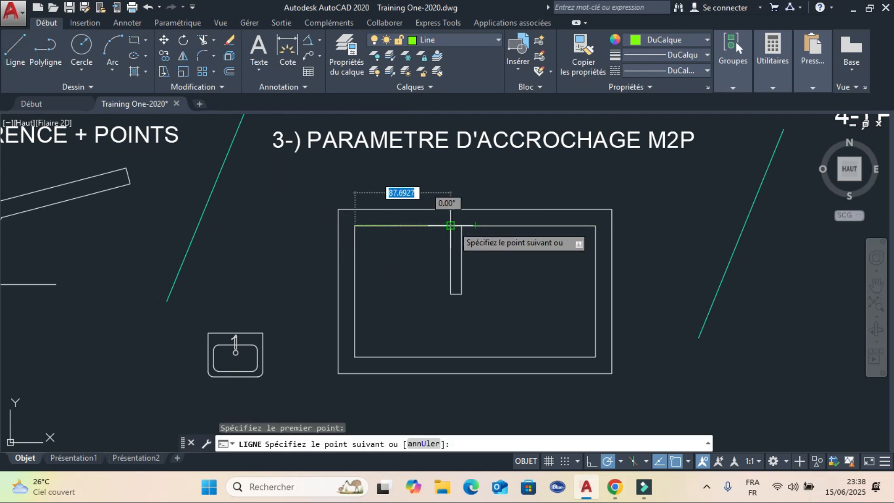
click(450, 226)
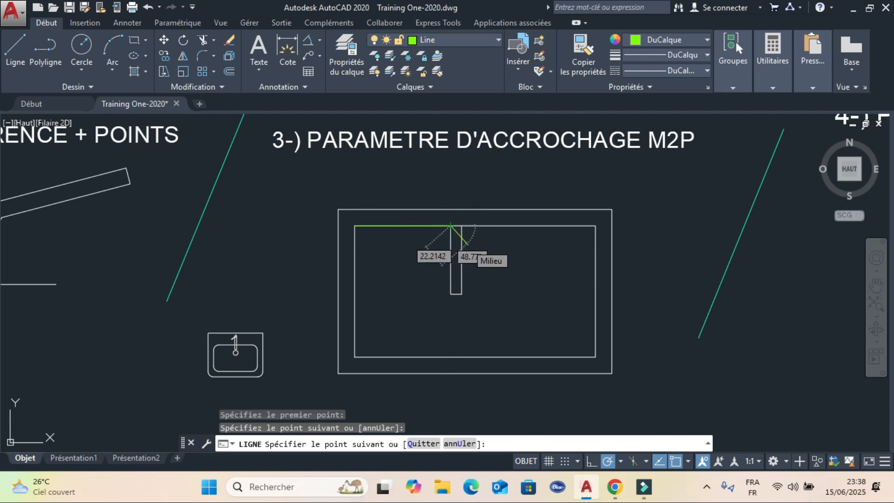
key(Escape)
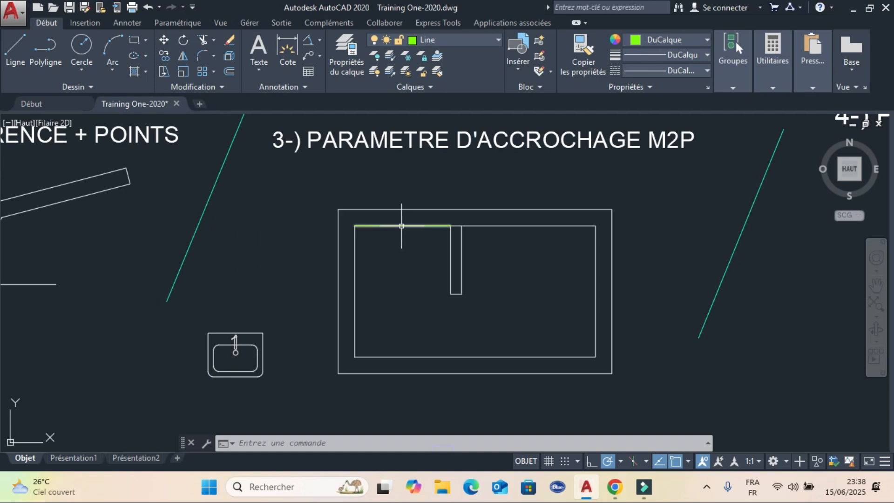
- Move the washbasin by the midpoint of its back edge to the midpoint of the green line on the upper inner wall
click(194, 318)
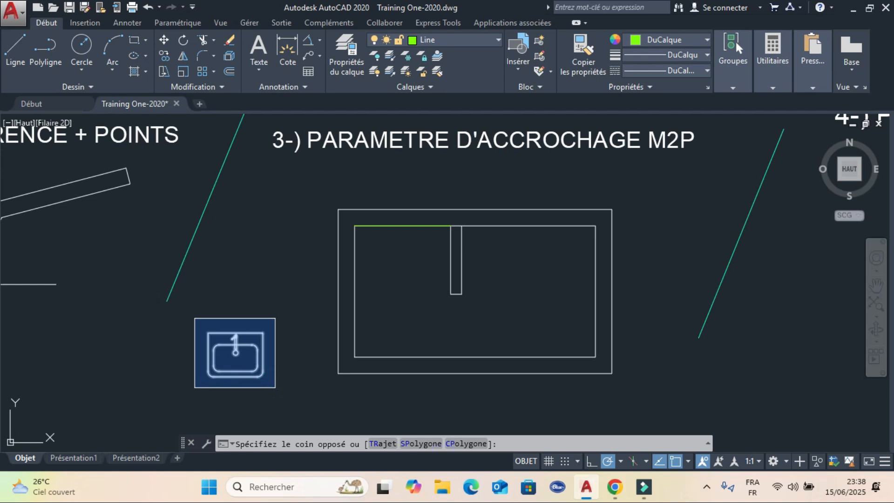
click(275, 387)
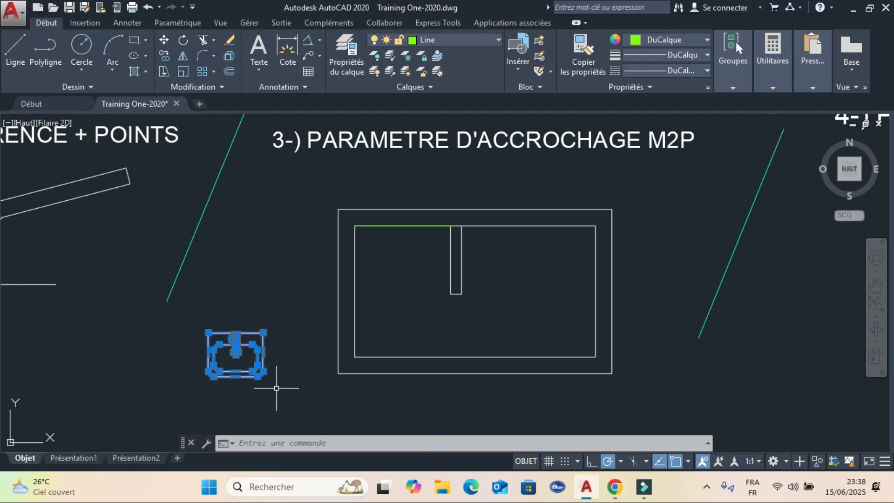
click(164, 41)
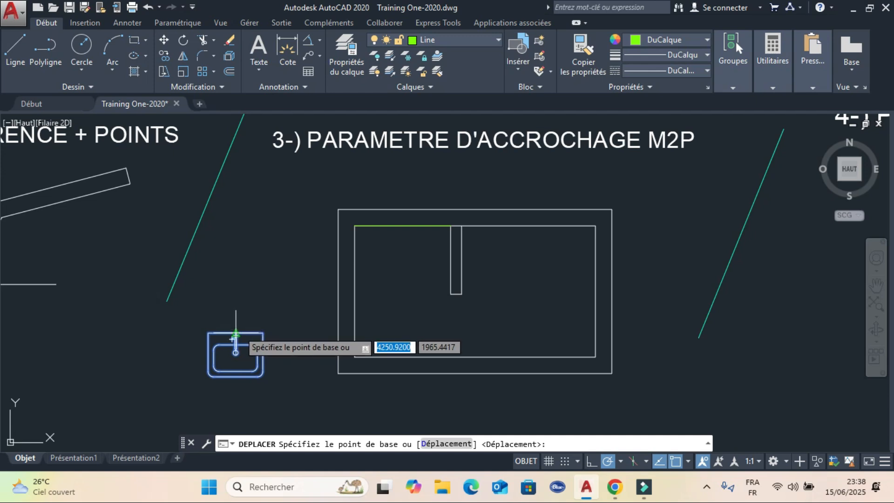
scroll(239, 331, up, 4)
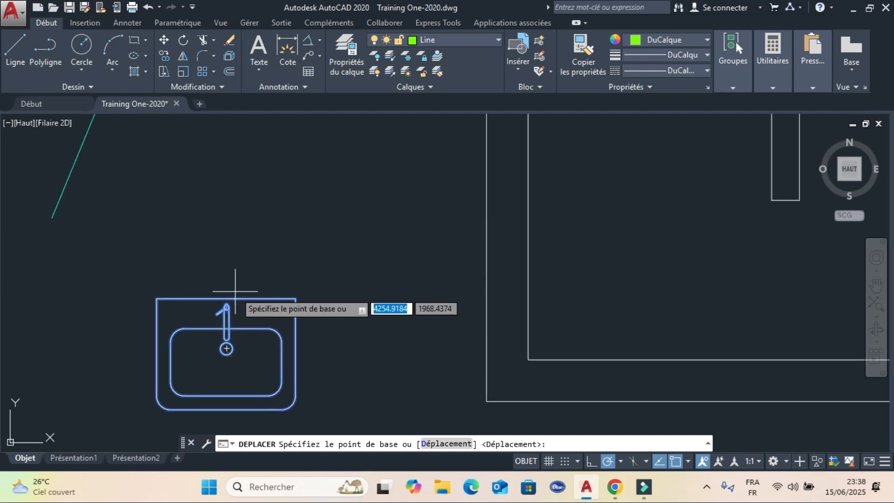
click(226, 305)
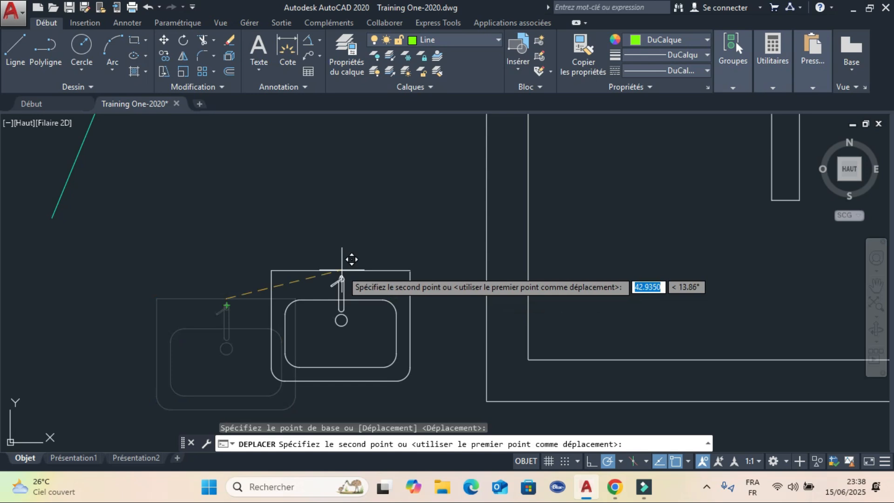
scroll(350, 259, down, 5)
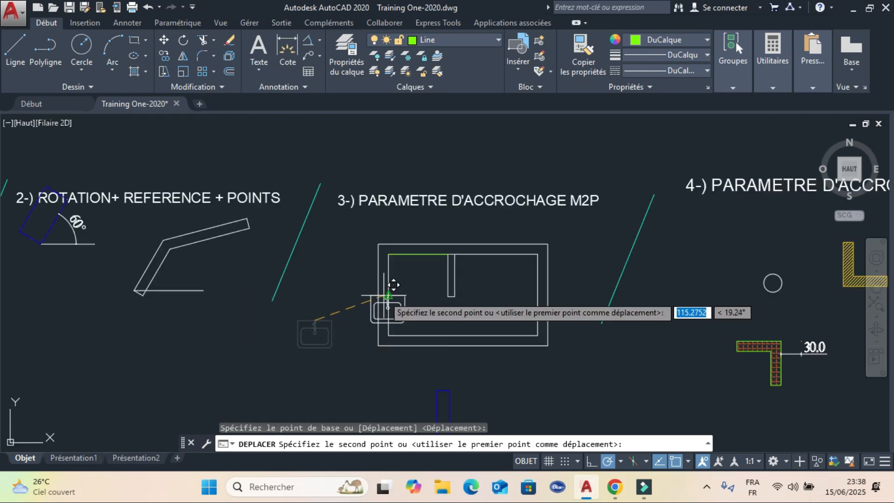
scroll(404, 286, up, 4)
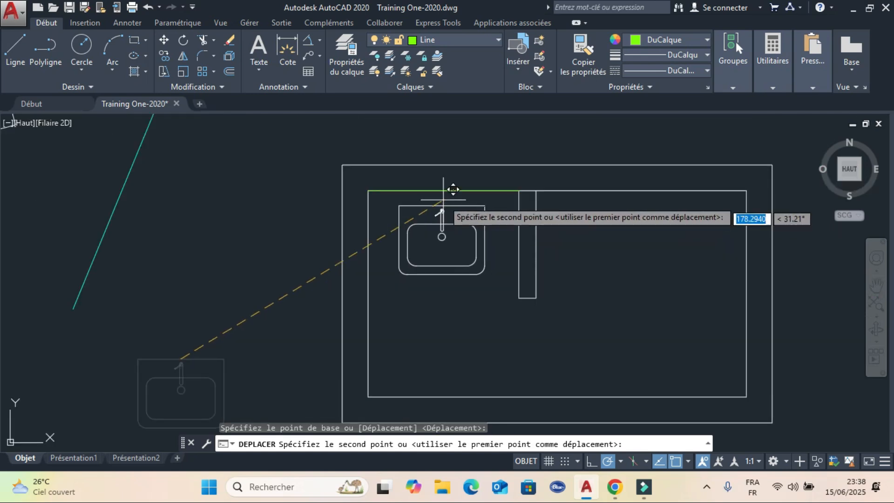
click(444, 191)
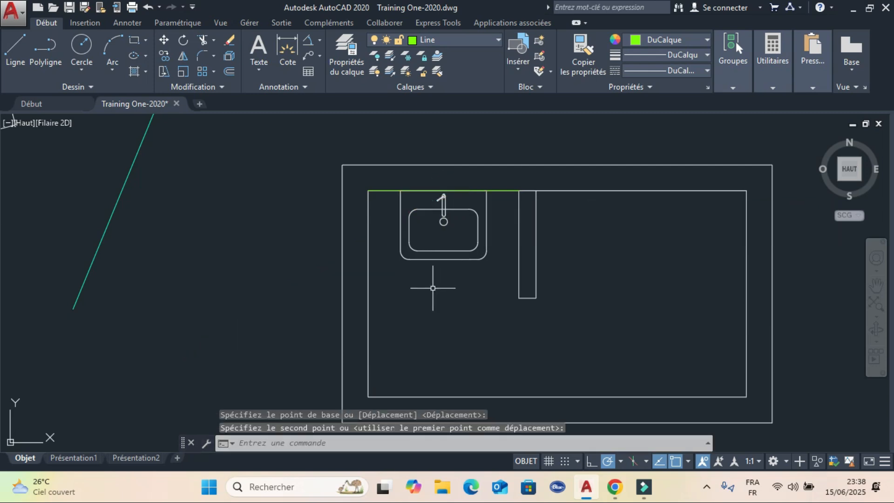
- Undo the washbasin's move and erase the green line on the room's upper inner wall
middle_drag(476, 311, 505, 303)
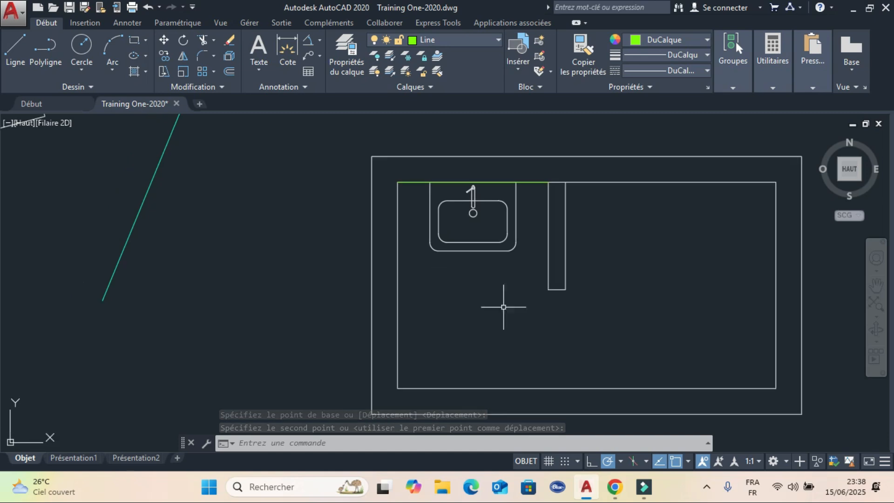
click(149, 6)
click(406, 225)
key(Delete)
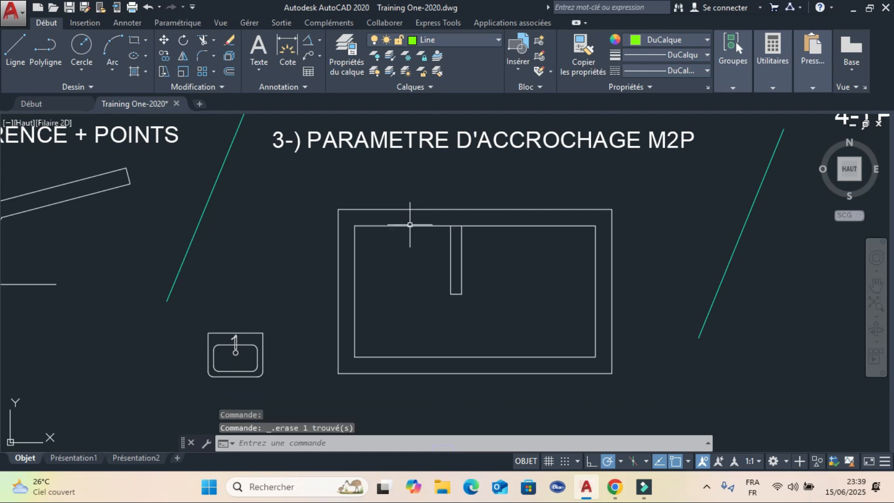
- Move the washbasin by its back edge's midpoint to the M2P midpoint between the room's upper-left inner corner and the partition's near upper corner
middle_drag(274, 333, 306, 294)
click(228, 278)
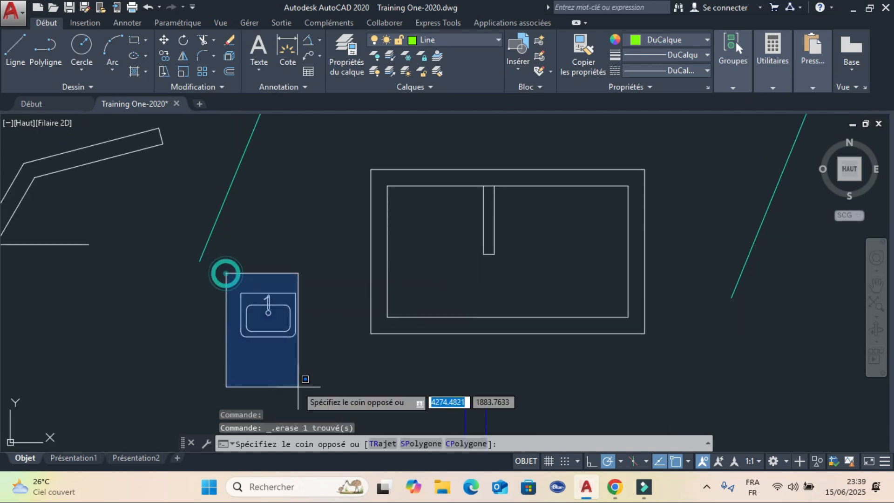
click(315, 369)
click(162, 41)
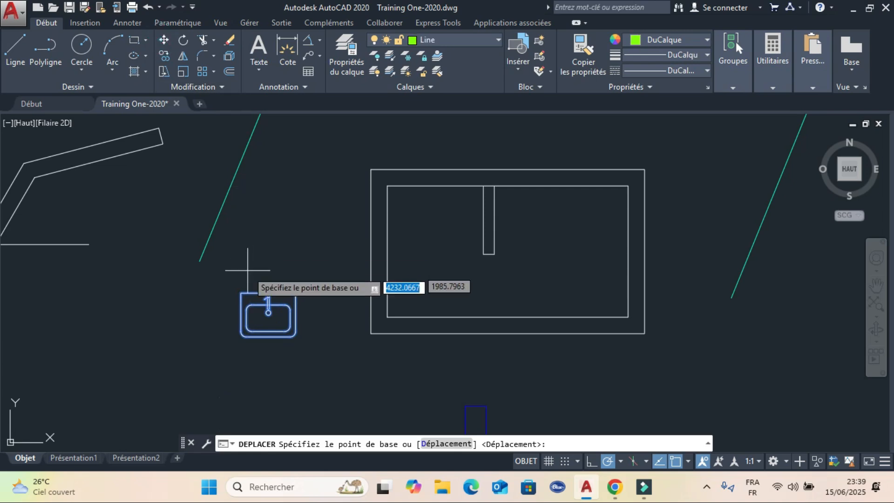
click(269, 295)
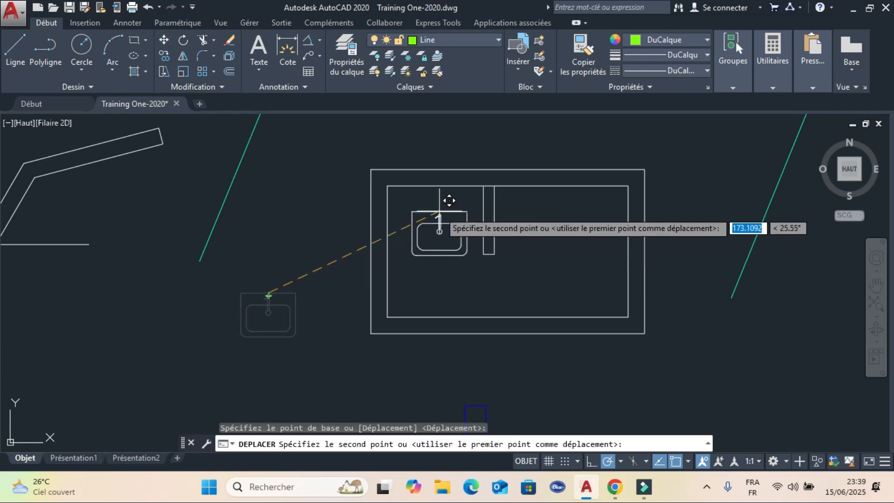
click(591, 461)
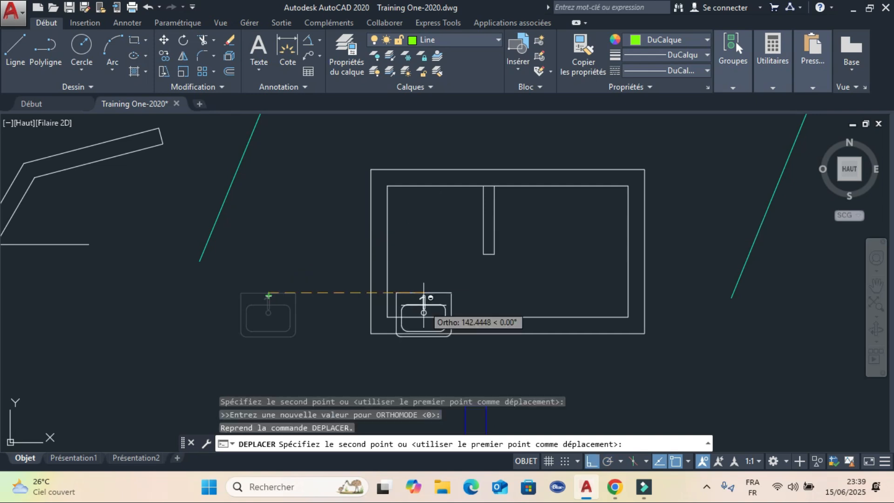
click(607, 461)
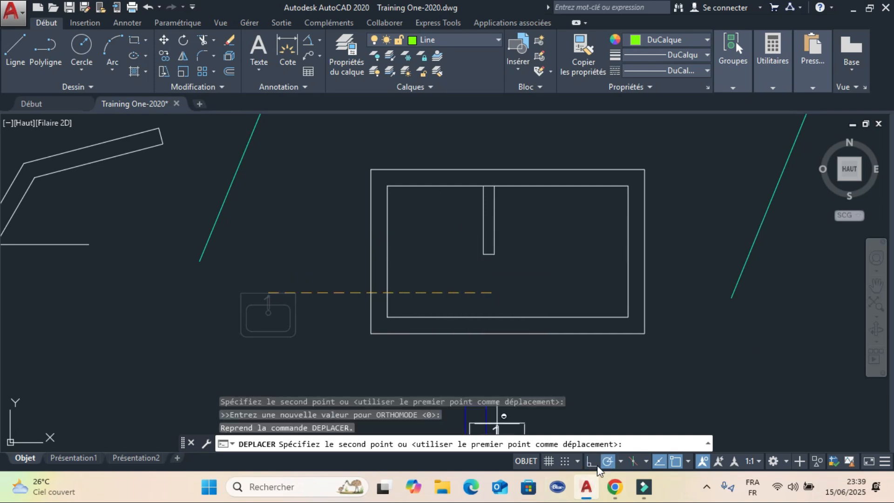
shift+right_click(436, 204)
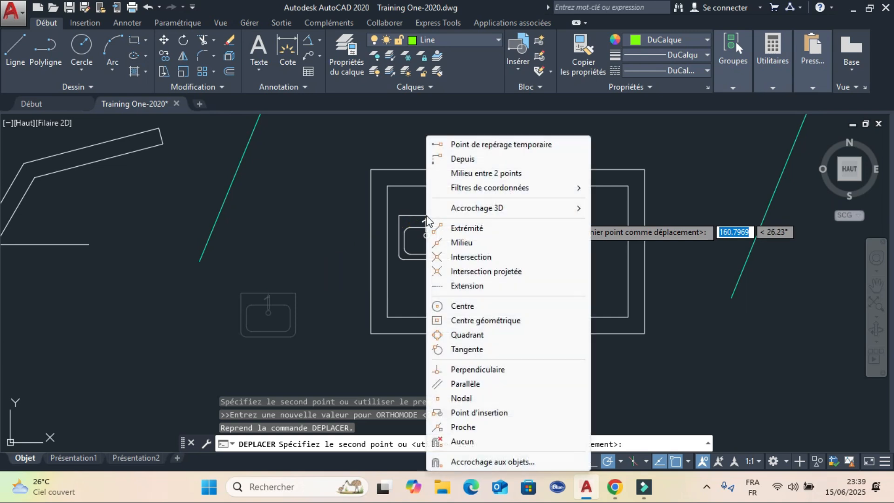
click(488, 175)
click(387, 186)
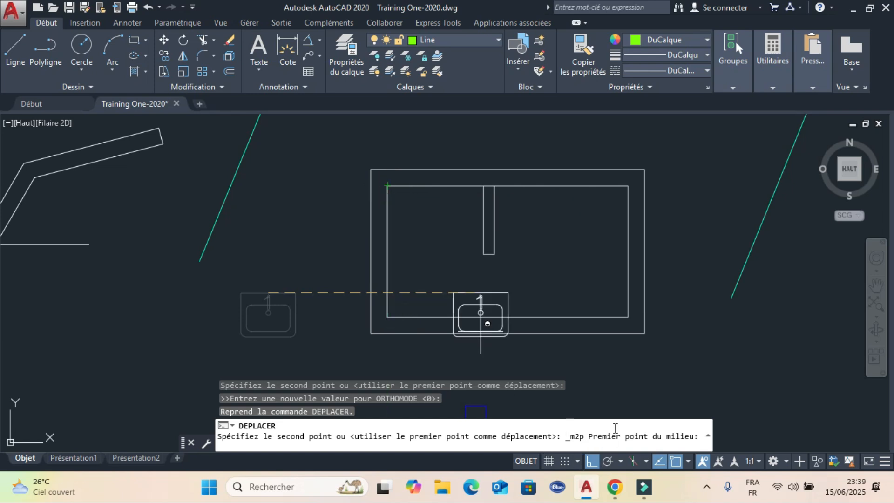
click(592, 461)
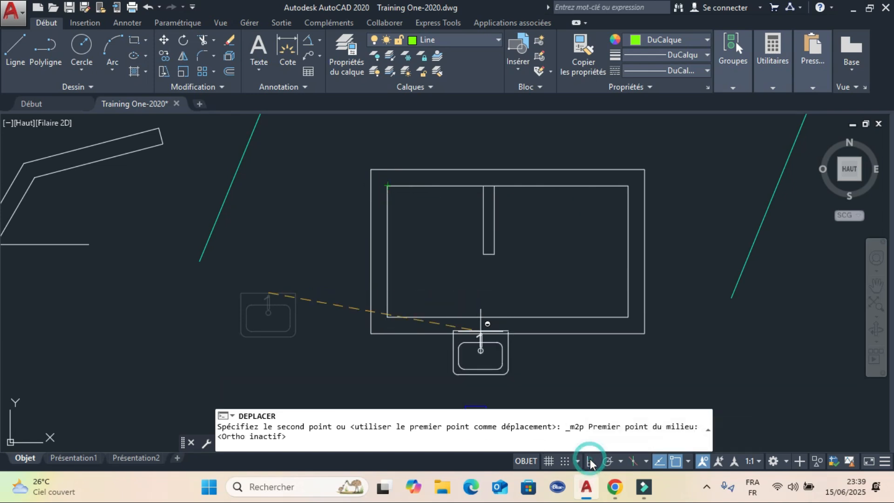
click(387, 186)
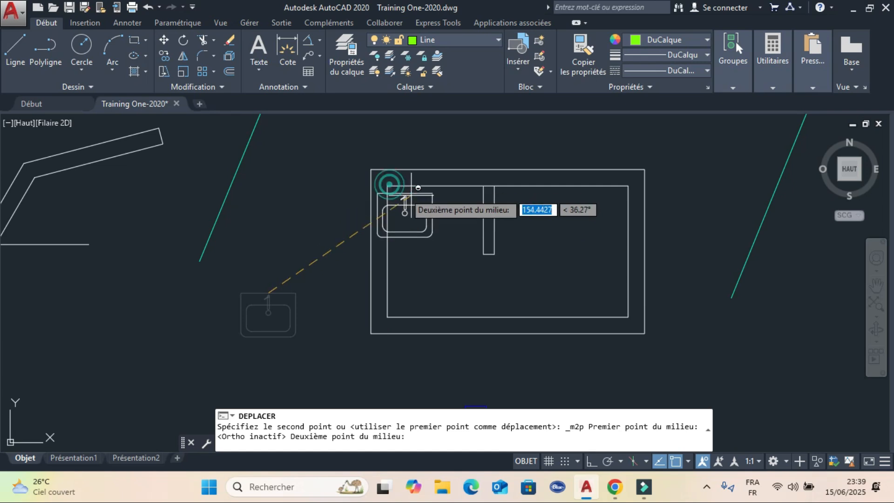
click(483, 185)
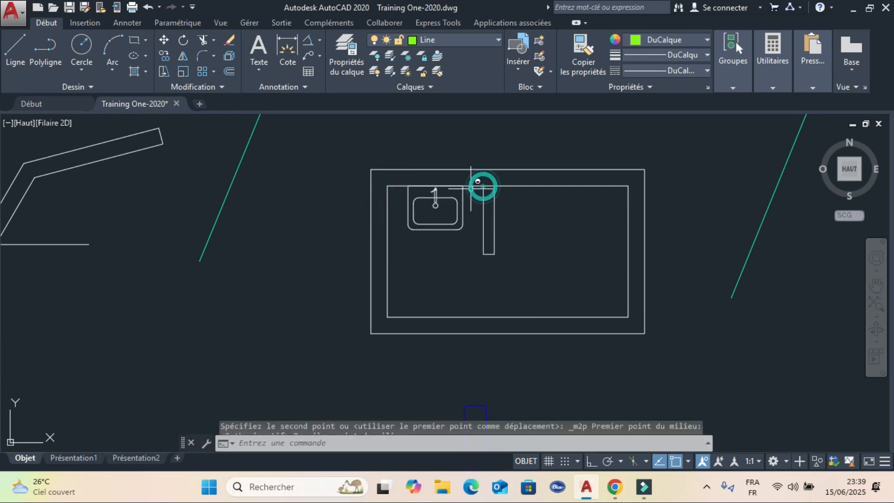
scroll(439, 243, up, 2)
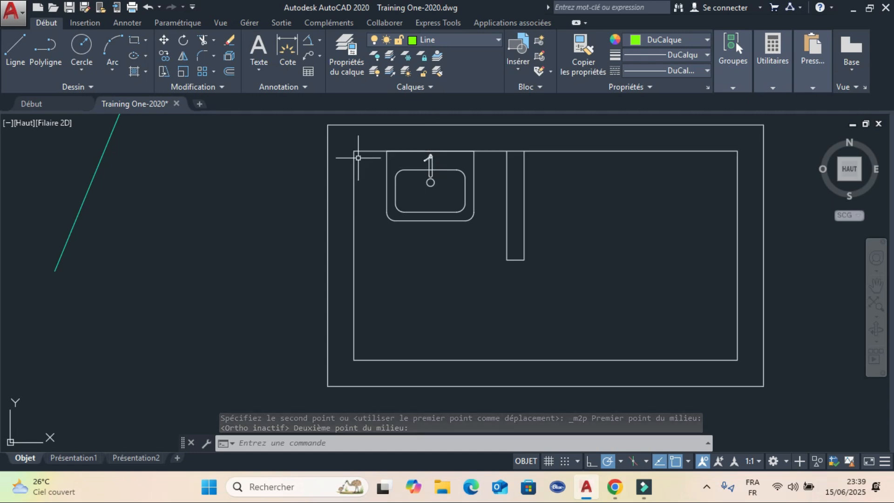
- Examine the circle, the two hatched L-shapes and the dimension under the PARAMETRE D'ACCROCHAGE A PARTIR heading
middle_drag(466, 268, 386, 234)
scroll(398, 239, down, 2)
mouse_move(443, 240)
middle_down()
mouse_move(416, 230)
mouse_move(239, 335)
middle_up()
scroll(416, 230, down, 6)
scroll(397, 284, up, 4)
mouse_move(398, 284)
middle_down()
mouse_move(435, 266)
mouse_move(465, 266)
middle_up()
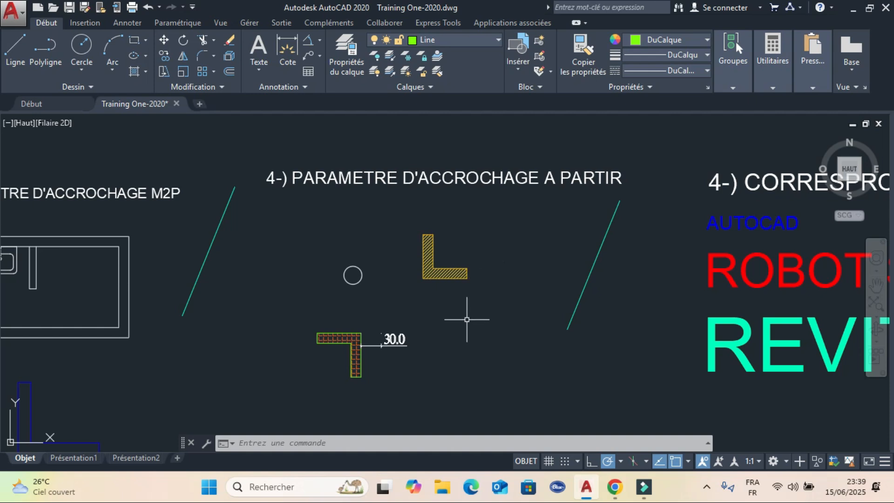
middle_drag(439, 359, 427, 292)
scroll(352, 306, up, 2)
middle_drag(360, 272, 395, 341)
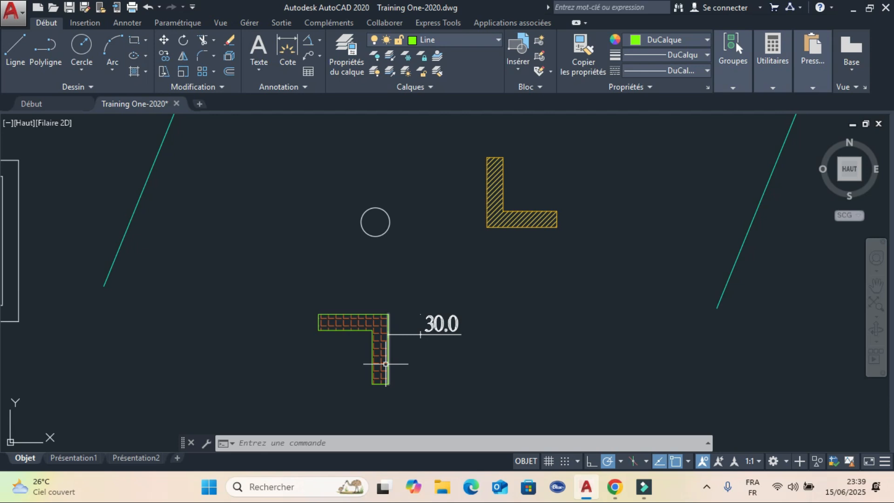
middle_drag(380, 185, 376, 161)
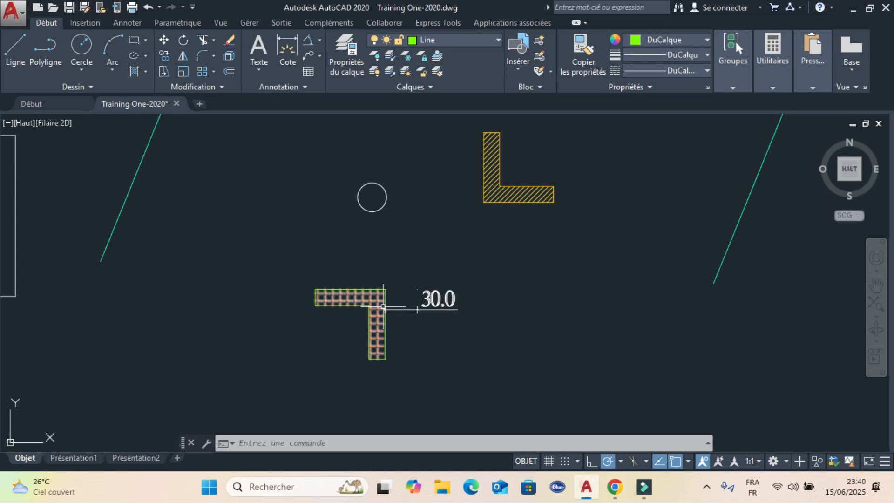
scroll(383, 306, up, 2)
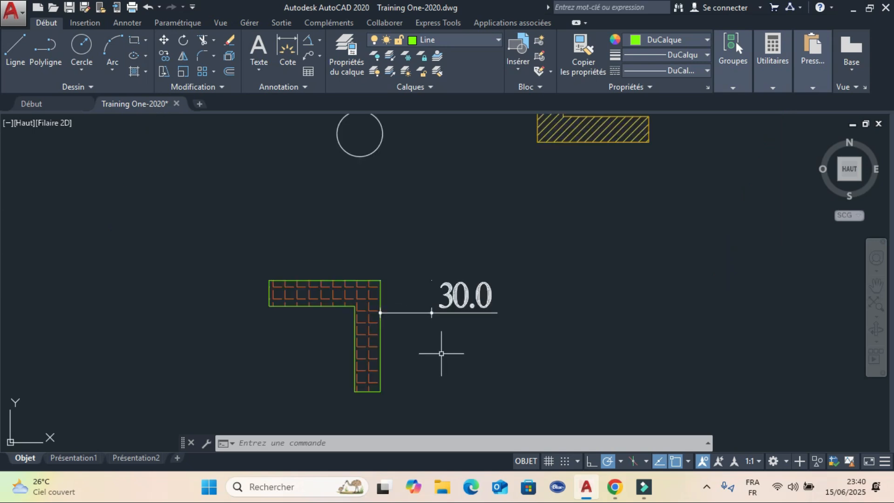
scroll(440, 354, down, 4)
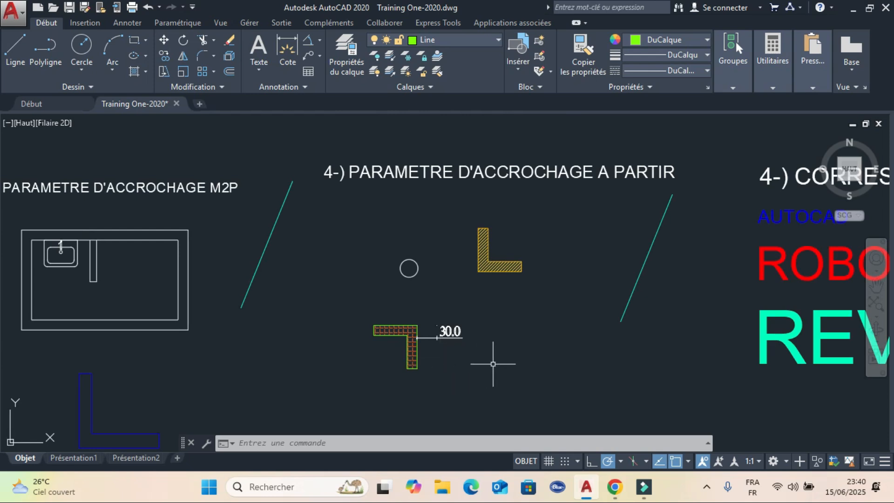
scroll(492, 365, up, 2)
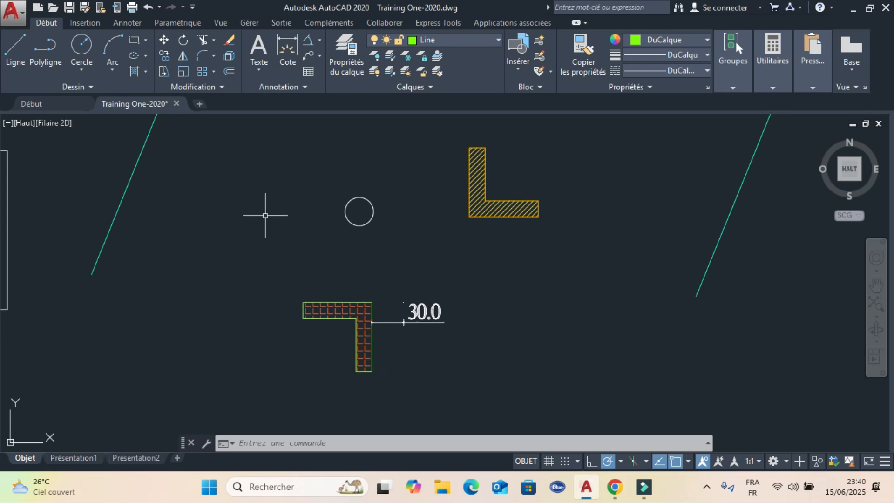
- Move the circle by its center to a point 30 horizontally right of the lower hatched L-shape's upper-right corner, using the From snap
click(318, 166)
click(399, 247)
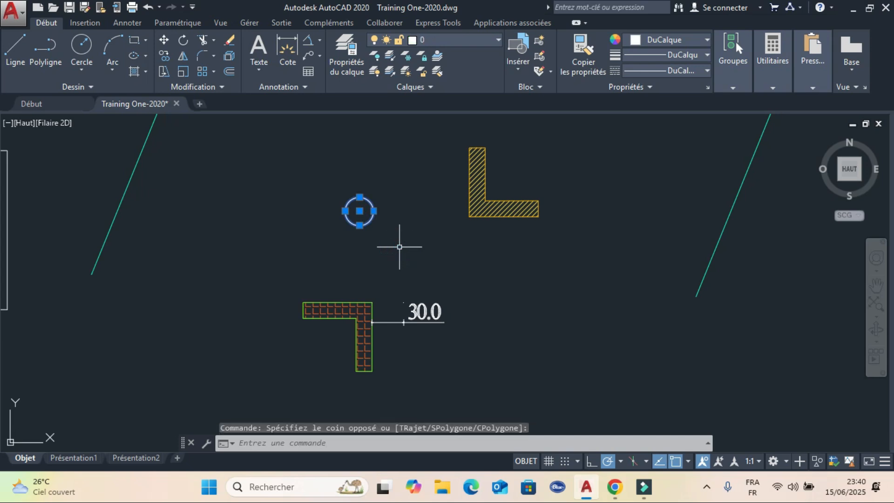
click(164, 40)
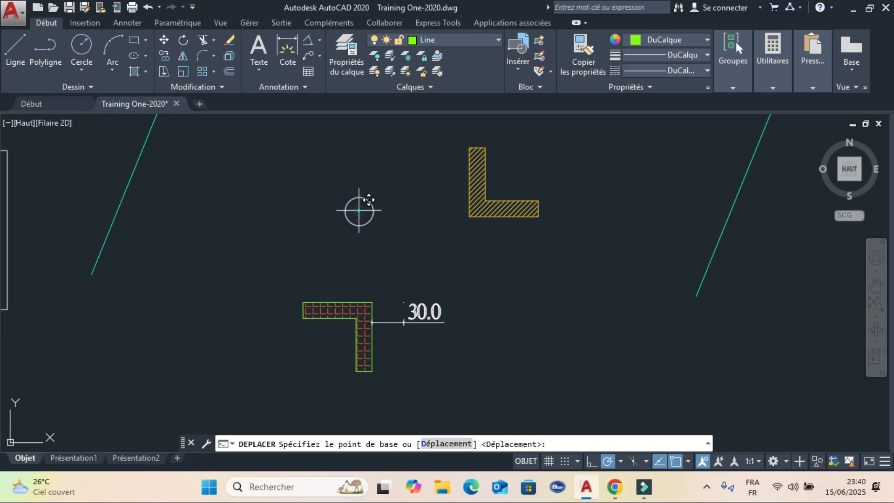
click(358, 211)
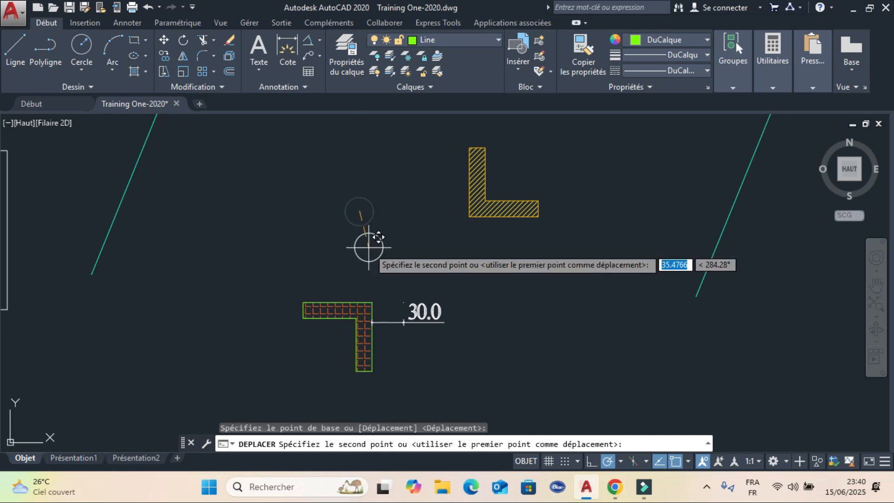
shift+right_click(369, 250)
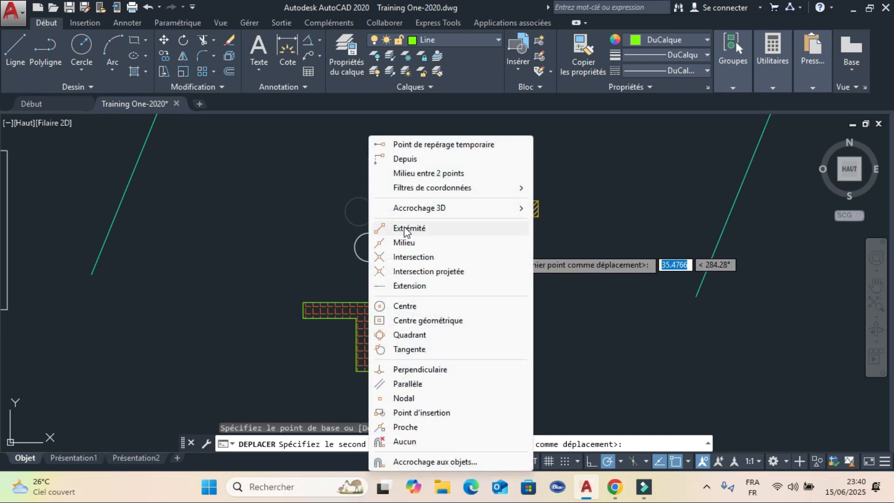
click(420, 157)
key(F8)
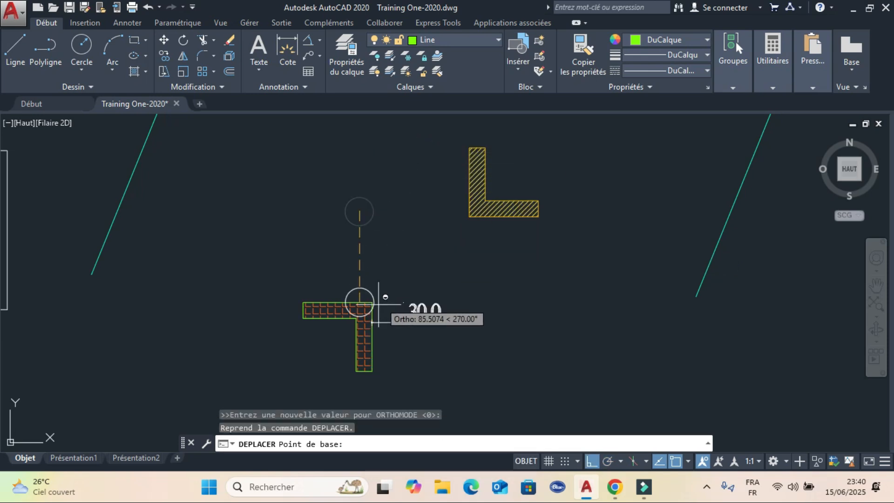
click(591, 461)
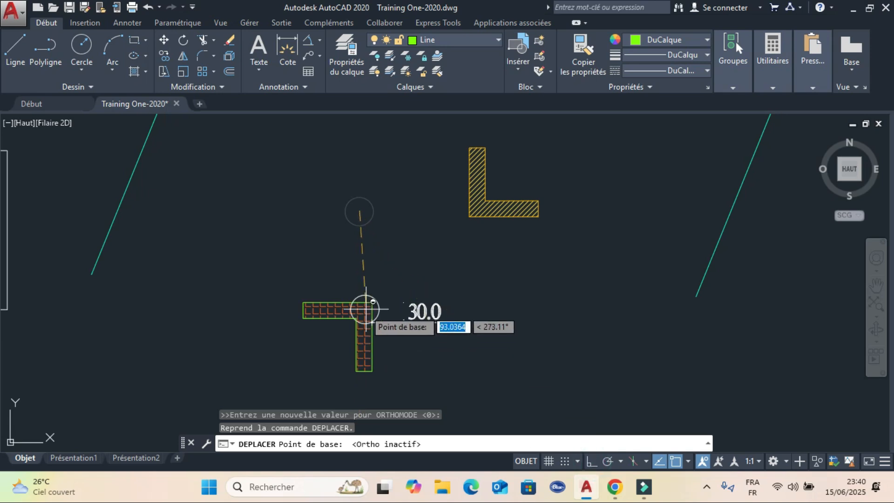
key(F10)
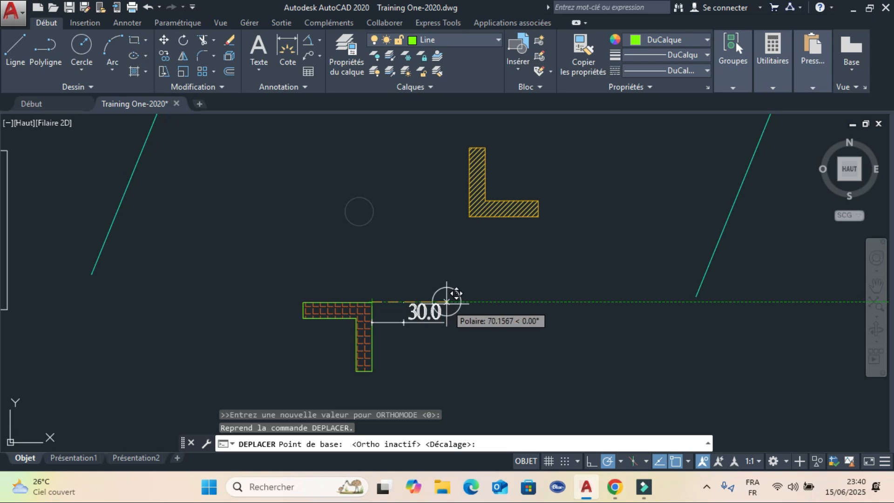
text(30)
key(Return)
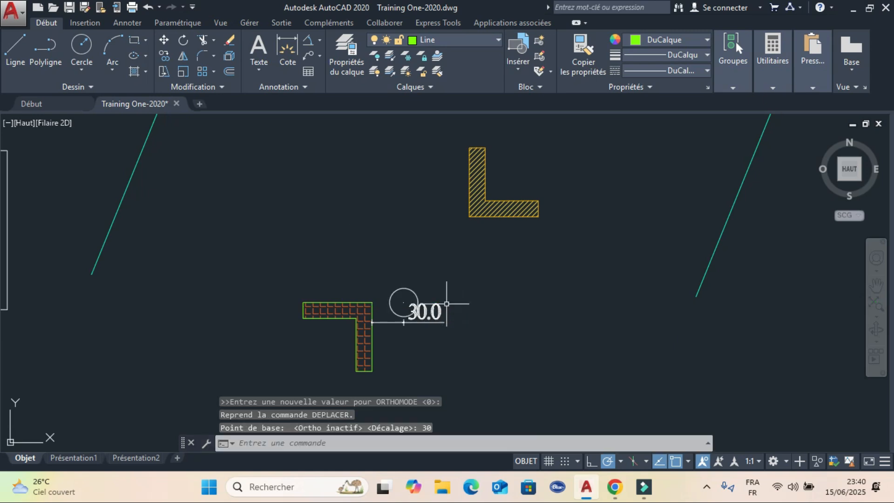
- Check the distance from the hatched L-shape's upper-right corner to the circle's center with a linear dimension, without placing it
scroll(408, 312, up, 8)
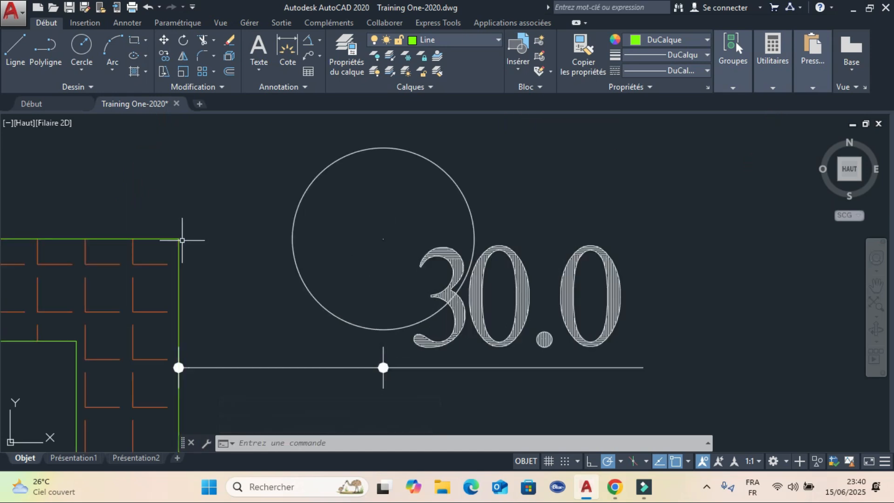
scroll(256, 239, down, 2)
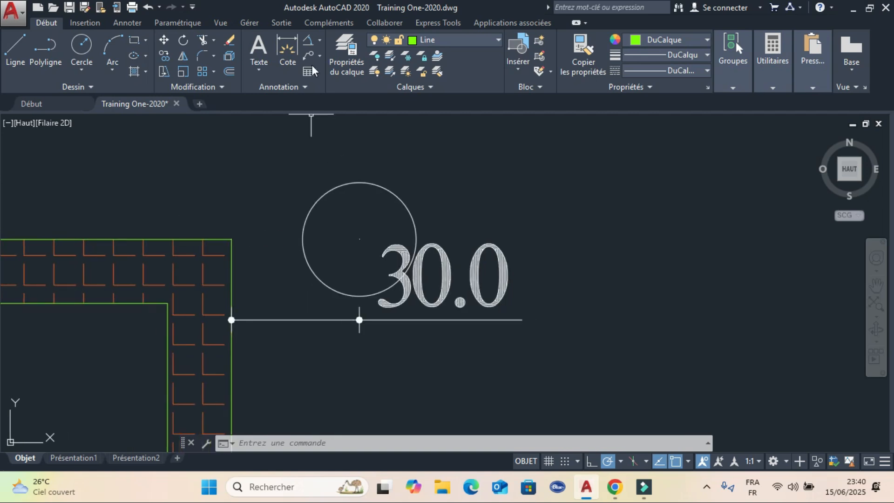
click(320, 43)
click(327, 58)
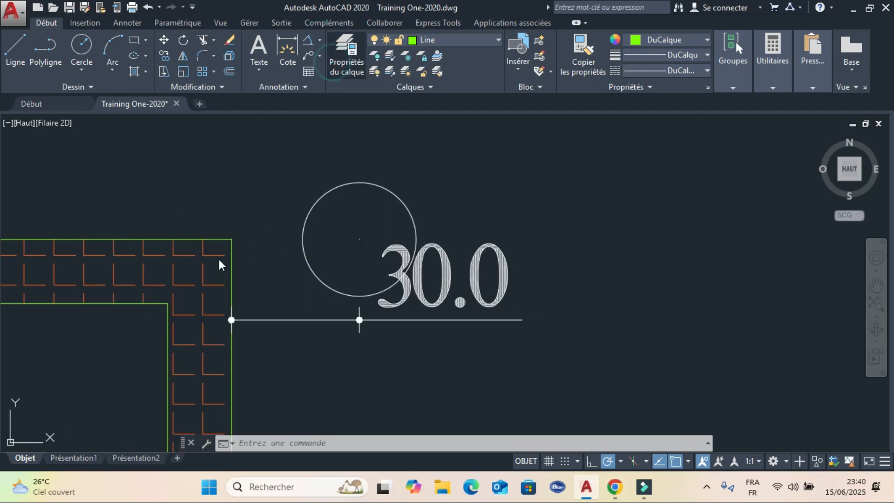
click(234, 240)
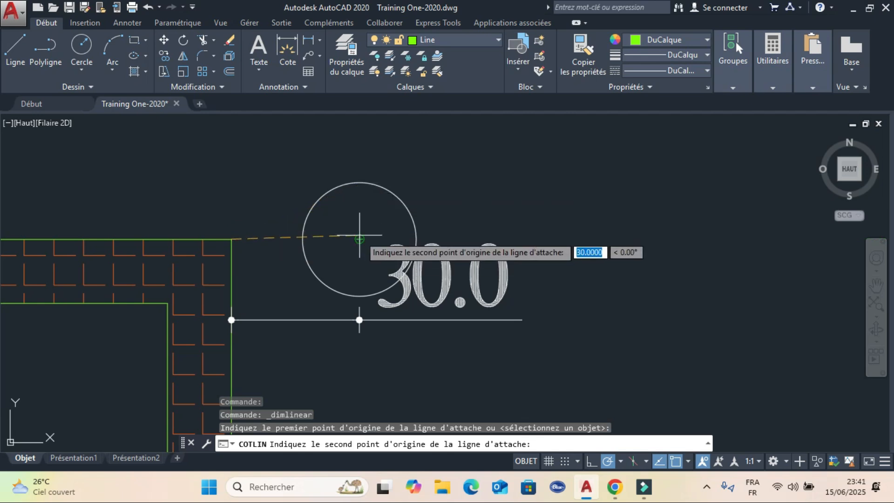
click(359, 236)
middle_drag(288, 157, 268, 211)
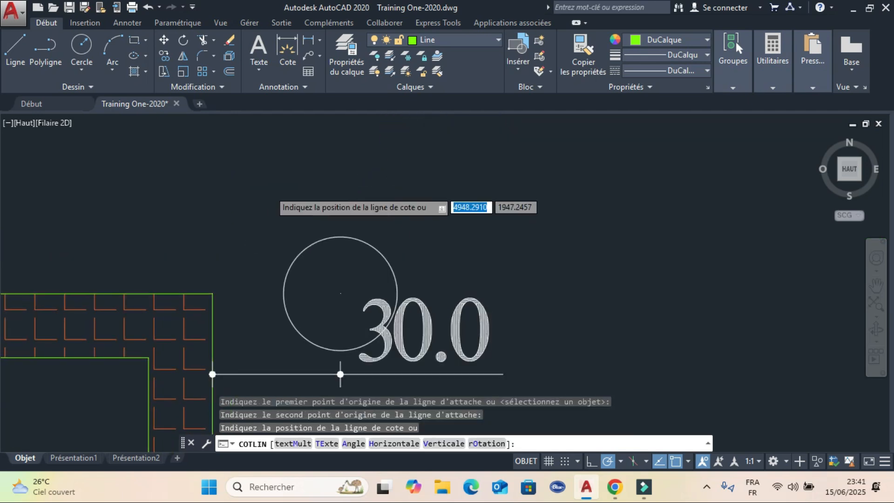
scroll(280, 224, down, 4)
key(Escape)
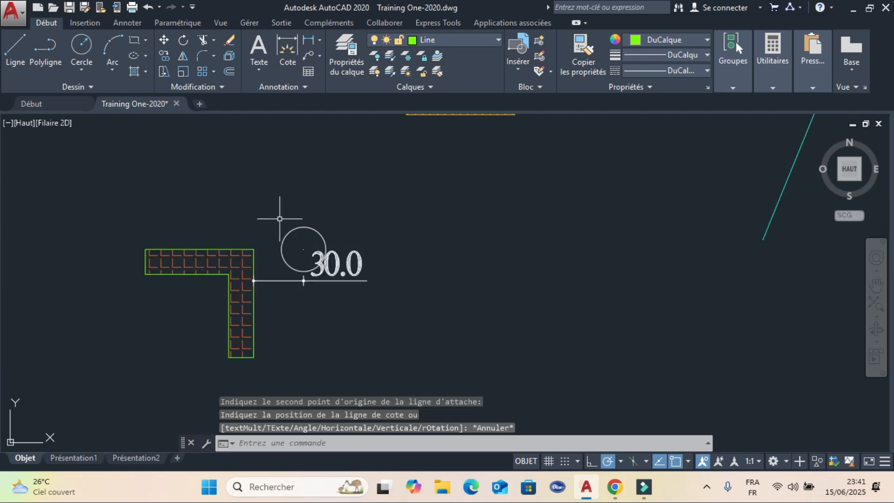
- Renumber the CORRESPROP + PARAMETRES heading from 4 to 5, then leave text editing
scroll(395, 268, down, 7)
middle_drag(460, 265, 329, 268)
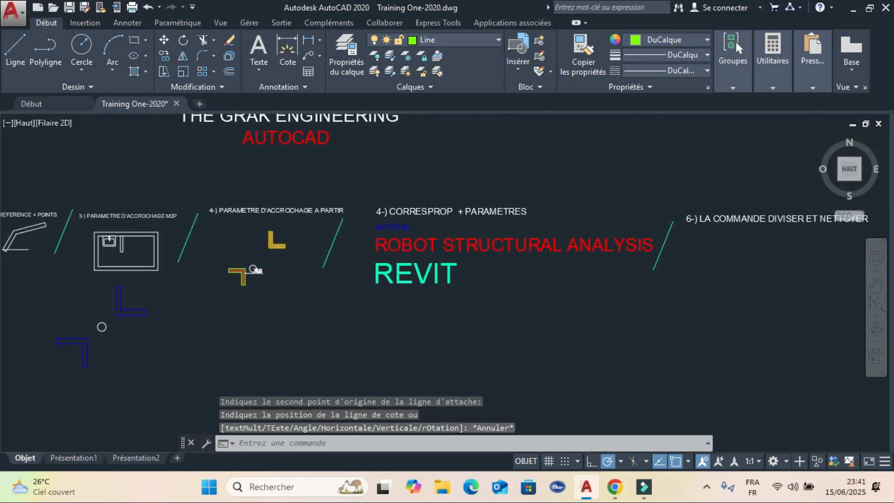
middle_drag(386, 274, 364, 278)
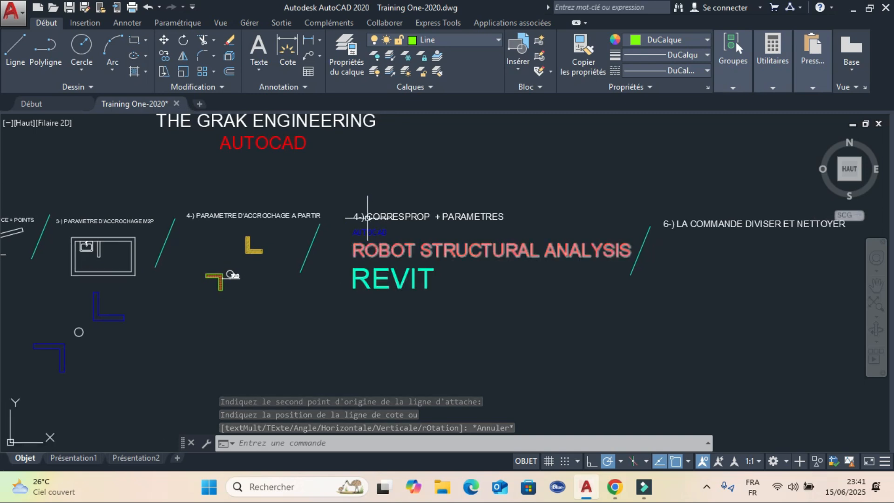
scroll(342, 217, up, 5)
scroll(342, 216, down, 6)
scroll(307, 221, up, 4)
scroll(298, 223, down, 2)
scroll(279, 224, up, 4)
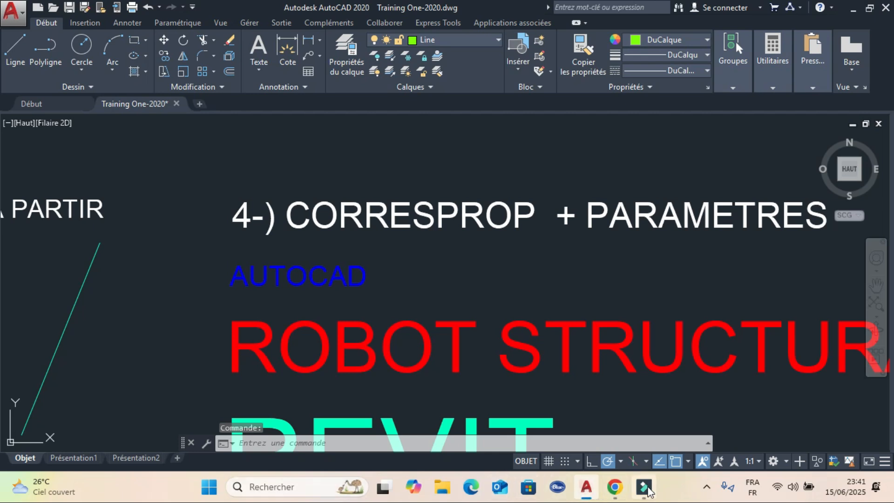
click(261, 219)
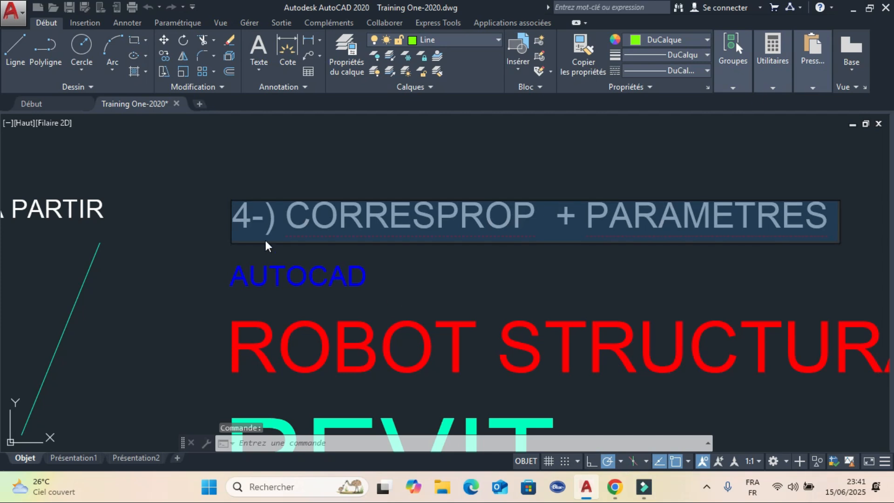
double_click(257, 219)
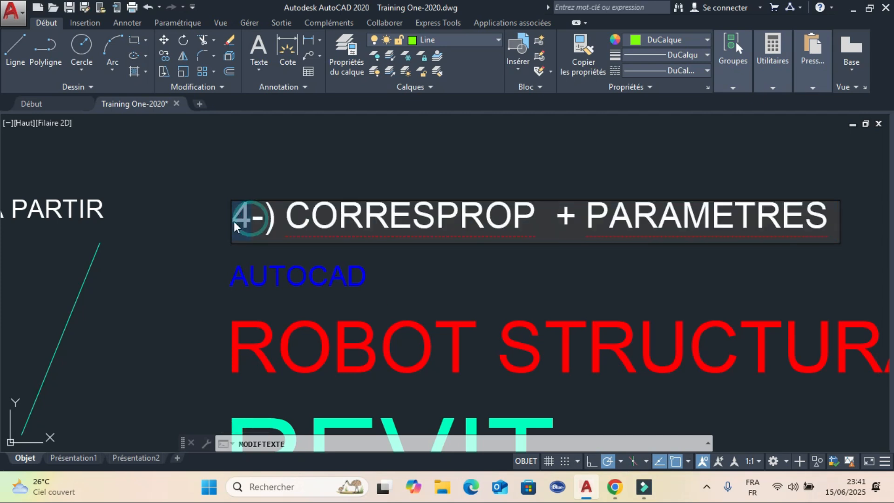
text(5)
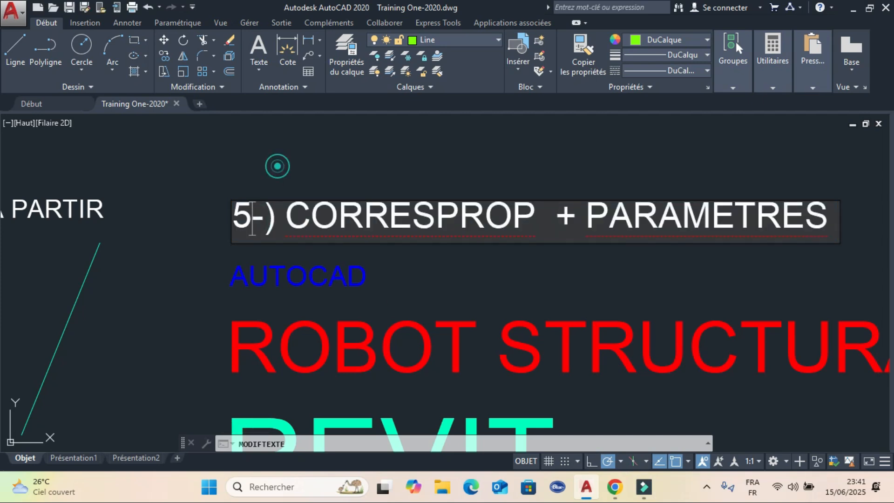
click(277, 166)
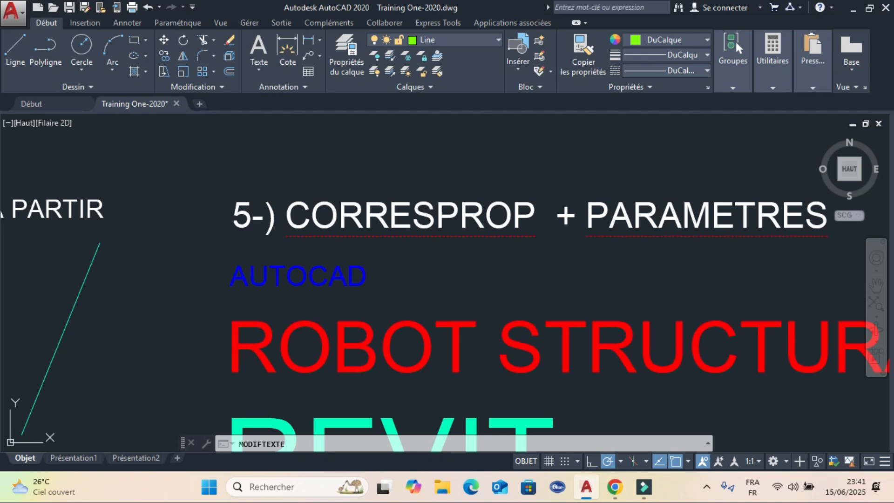
scroll(410, 238, down, 2)
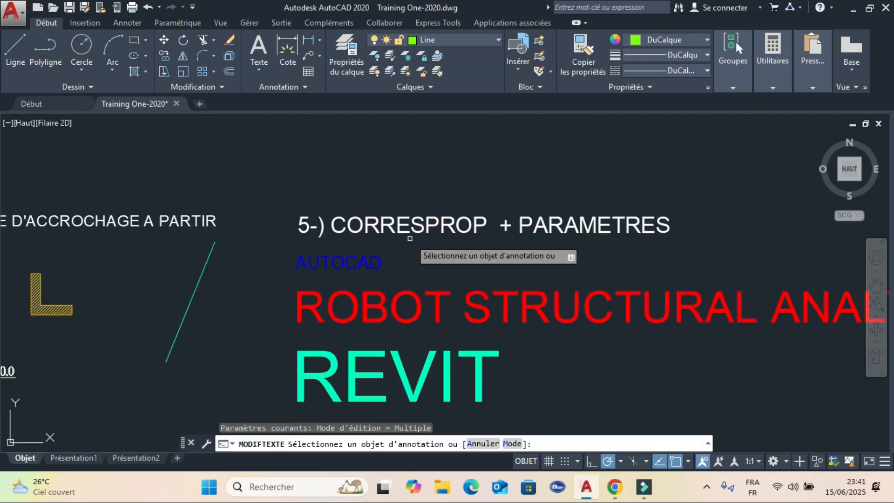
key(Escape)
- Check the layers of the AUTOCAD, ROBOT STRUCTURAL ANALYSIS and REVIT texts under heading 5
scroll(437, 254, down, 2)
scroll(438, 253, up, 2)
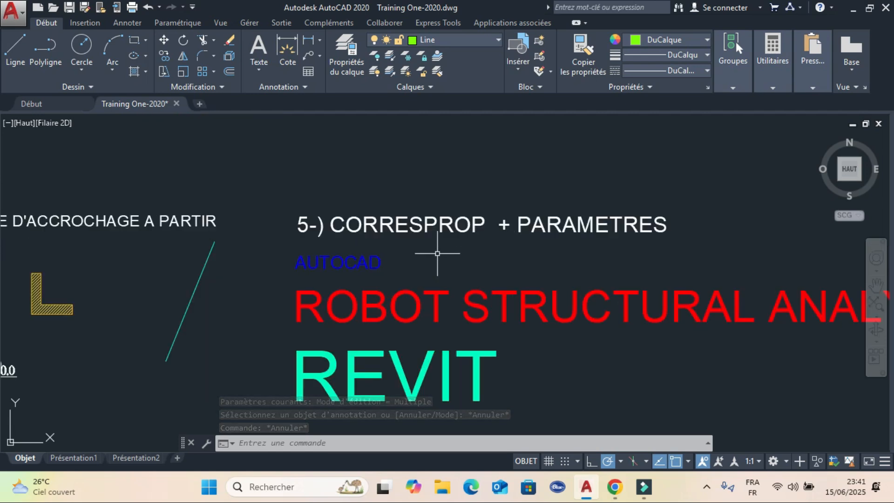
mouse_move(433, 259)
middle_down()
mouse_move(415, 241)
mouse_move(406, 210)
middle_up()
scroll(406, 210, down, 2)
middle_drag(508, 278, 486, 285)
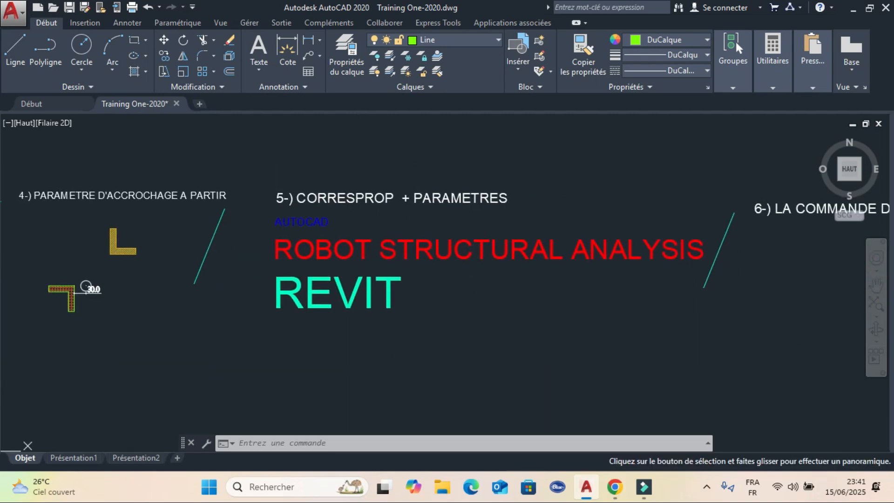
scroll(337, 247, up, 2)
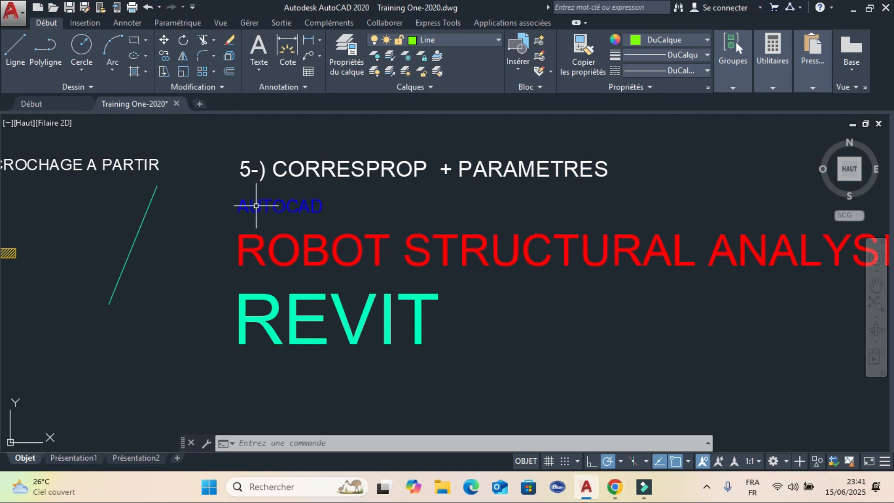
click(300, 208)
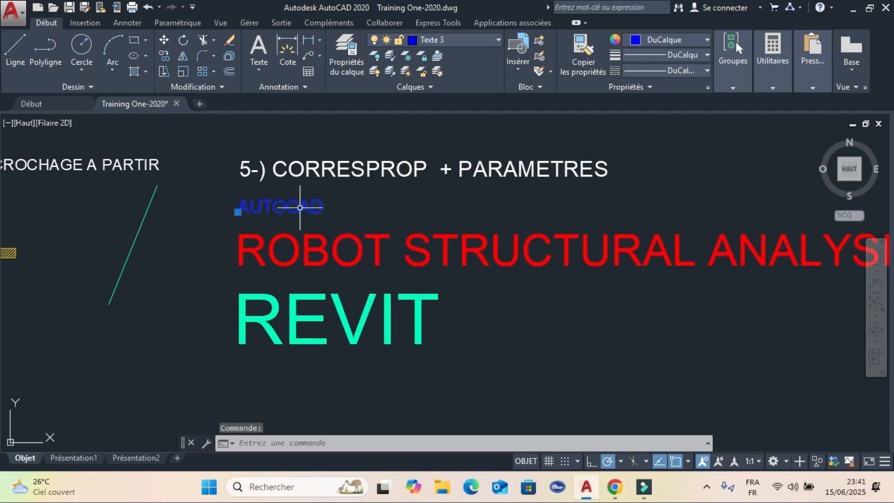
key(Escape)
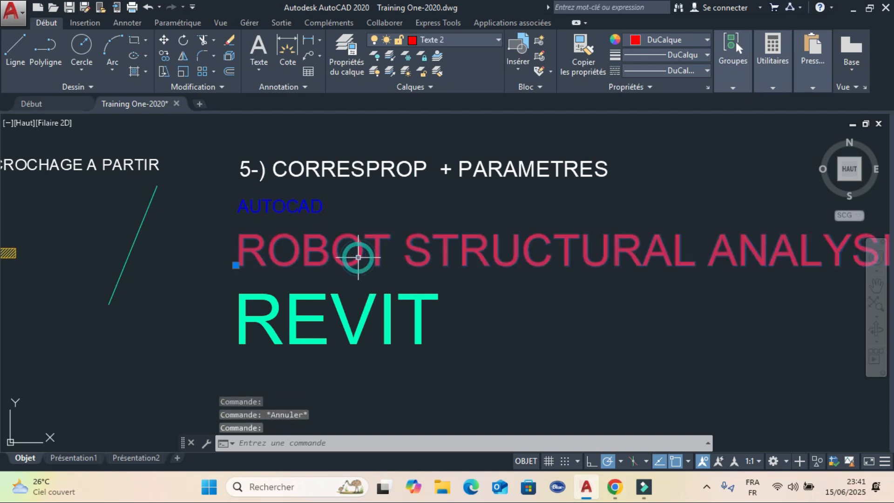
click(350, 307)
key(Escape)
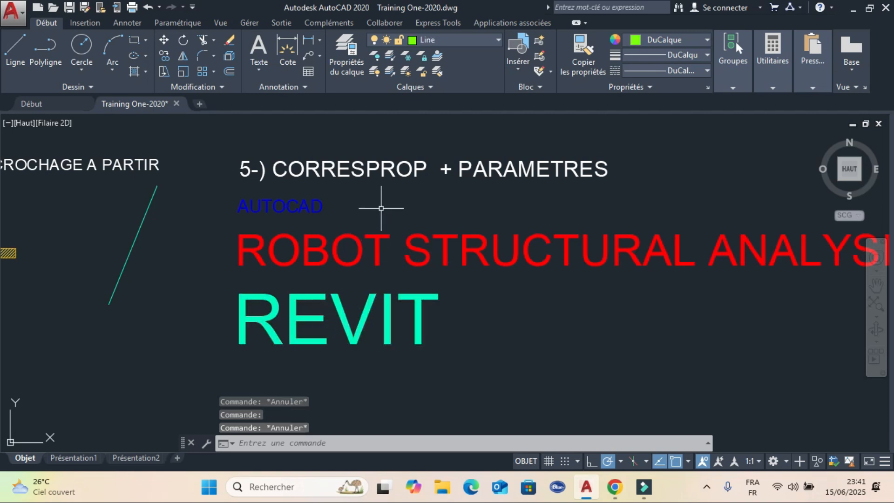
middle_drag(379, 199, 367, 213)
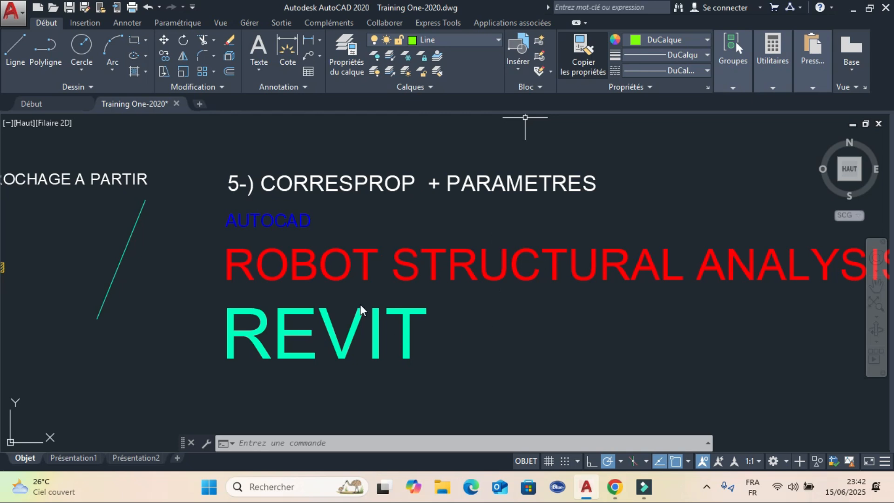
click(504, 228)
click(587, 406)
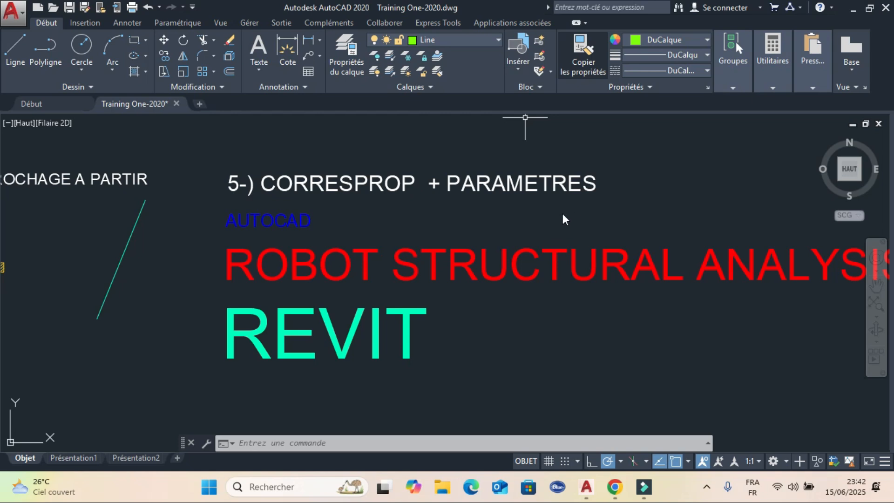
click(591, 343)
mouse_move(540, 217)
middle_down()
mouse_move(499, 228)
mouse_move(577, 211)
middle_up()
key(Escape)
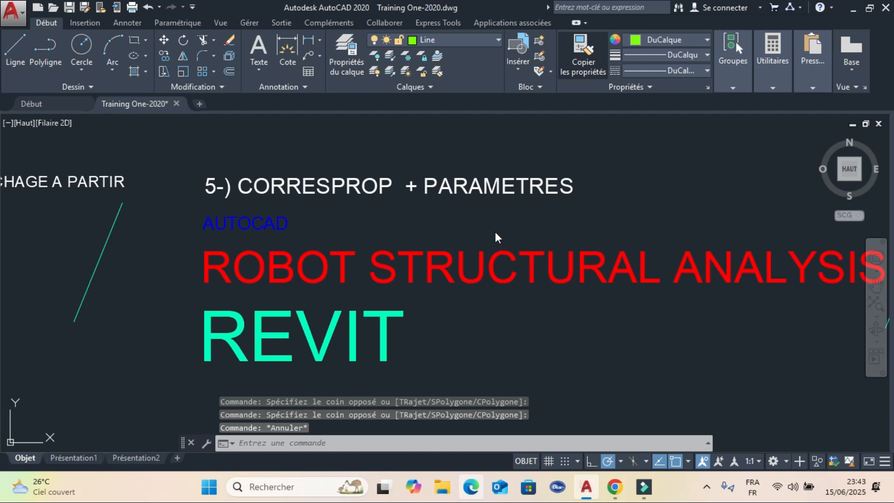
key(Escape)
- Match all properties of the AUTOCAD text onto the ROBOT STRUCTURAL ANALYSIS and REVIT texts with CORRESPROP
scroll(495, 231, down, 2)
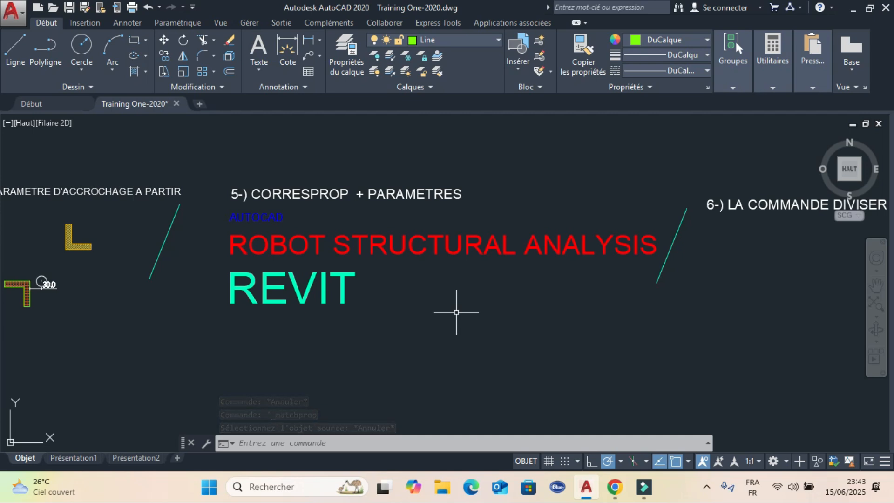
text(C)
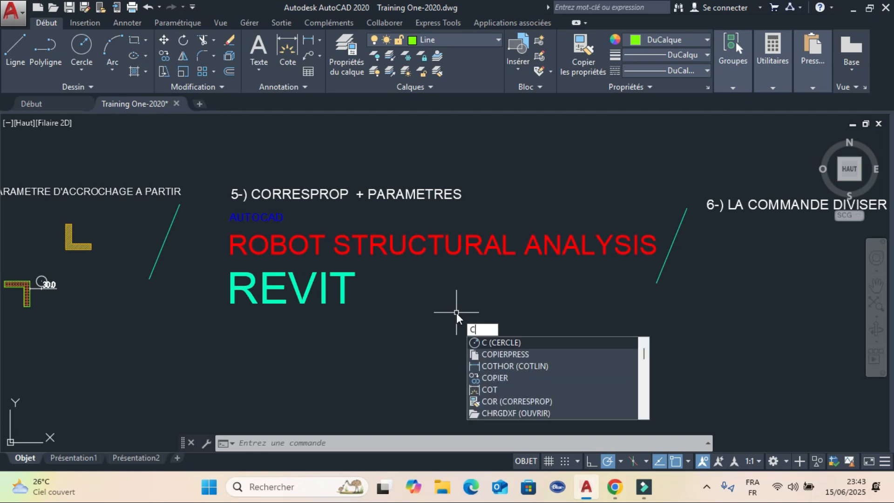
text(Orres)
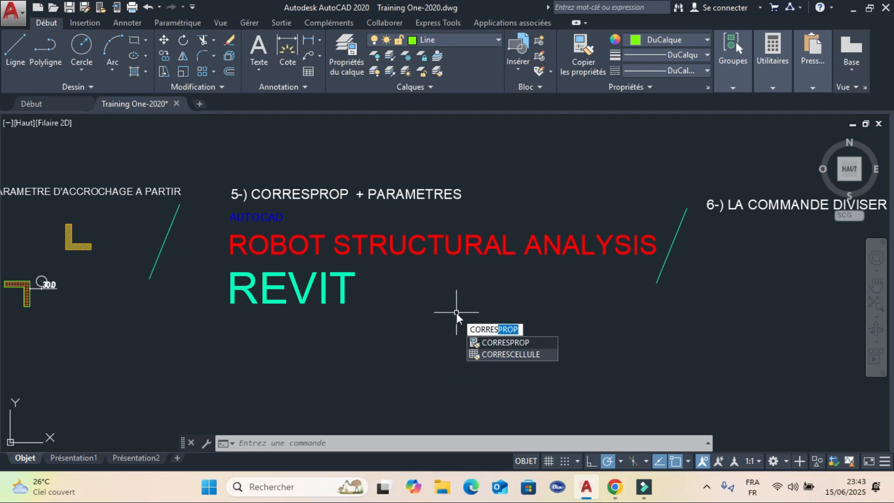
click(522, 343)
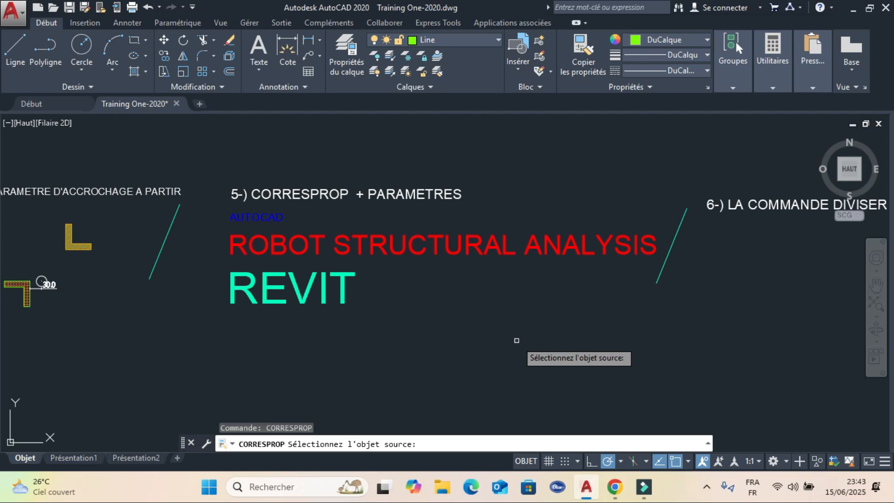
click(268, 216)
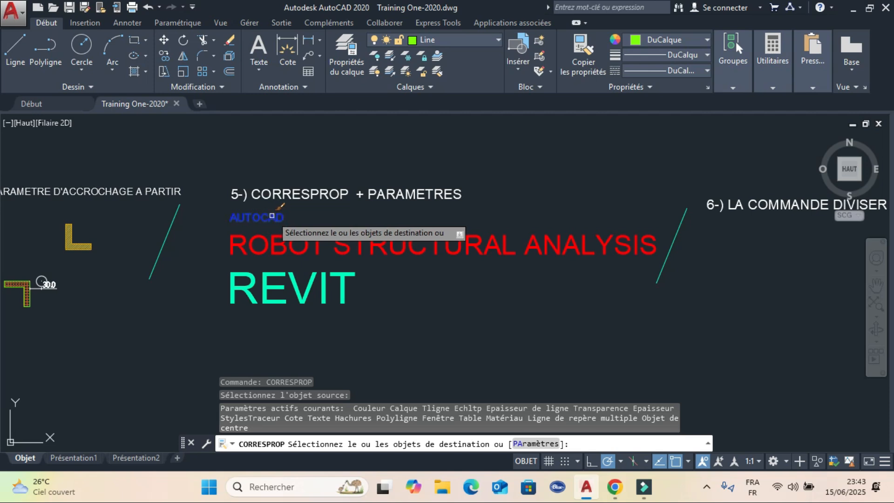
click(305, 248)
click(303, 285)
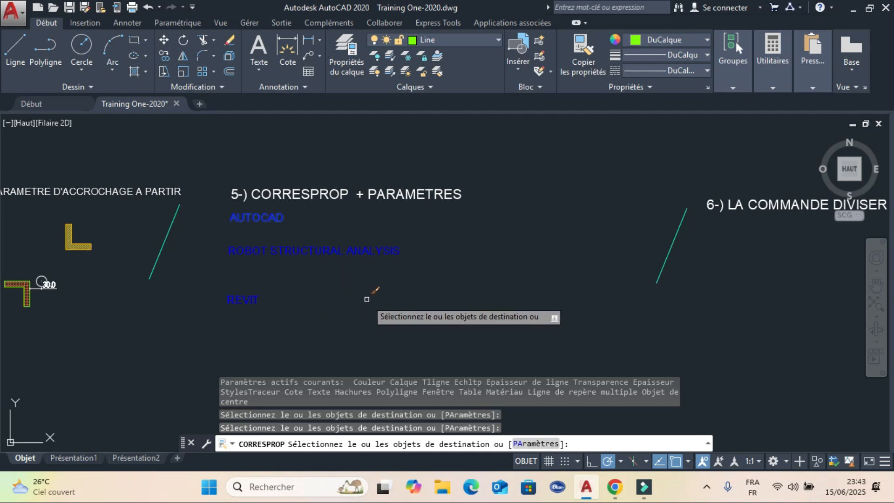
key(Escape)
key(Escape)
- Undo the property matching on the ROBOT STRUCTURAL ANALYSIS and REVIT texts
scroll(287, 281, up, 4)
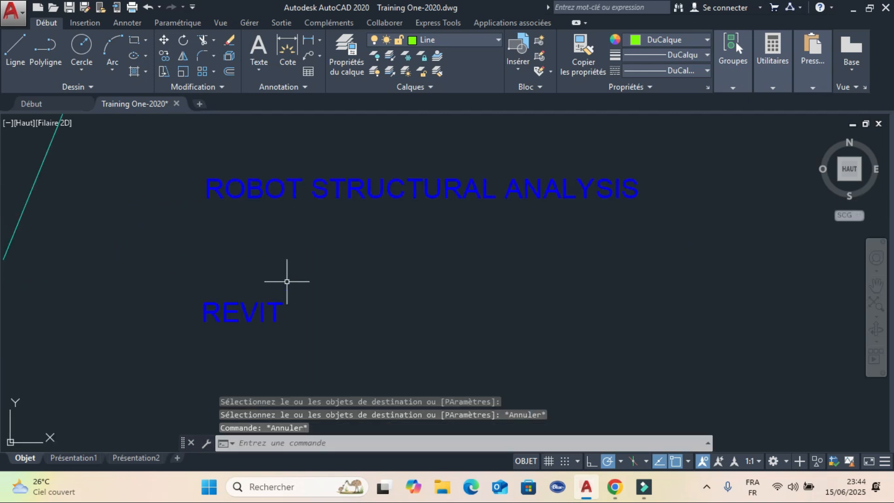
scroll(287, 281, down, 4)
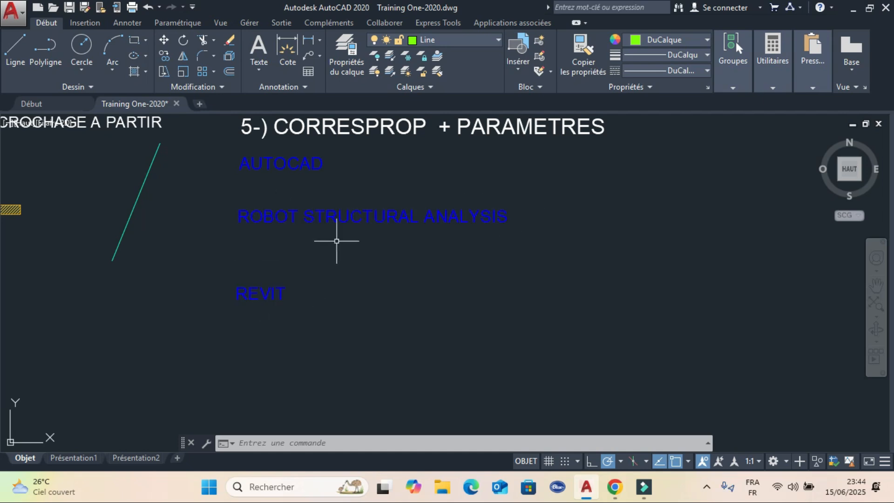
scroll(371, 276, down, 3)
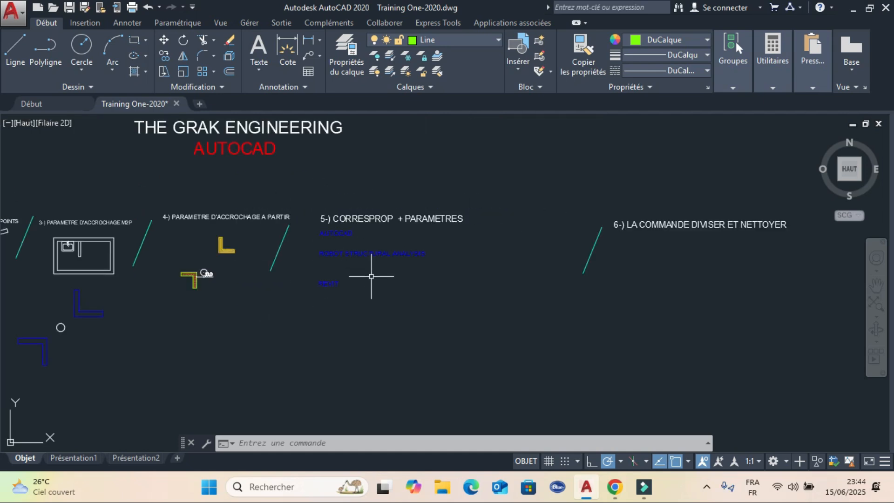
click(148, 7)
click(149, 7)
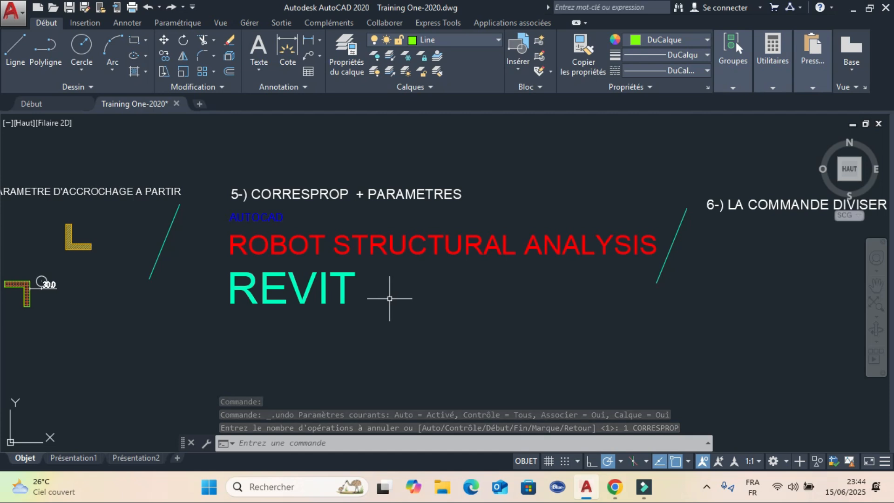
- Start CORRESPROP with the AUTOCAD text as source and exclude the layer (Calque) property in its settings
text(cor)
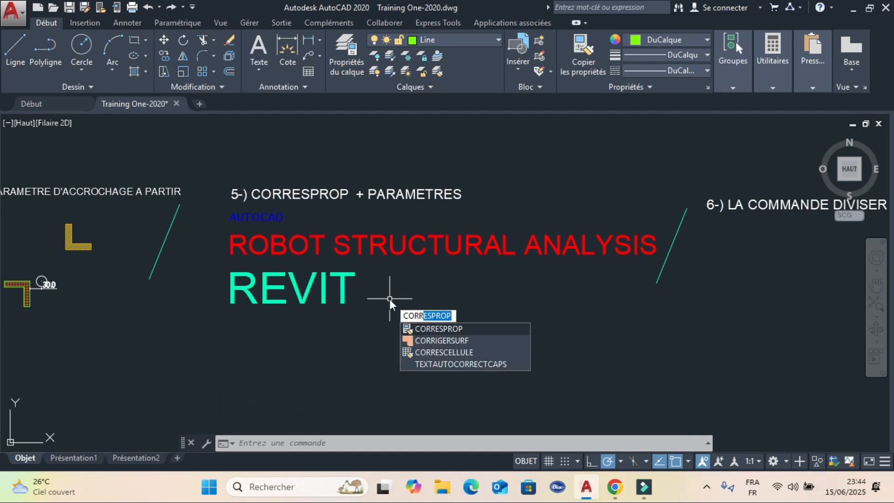
click(443, 329)
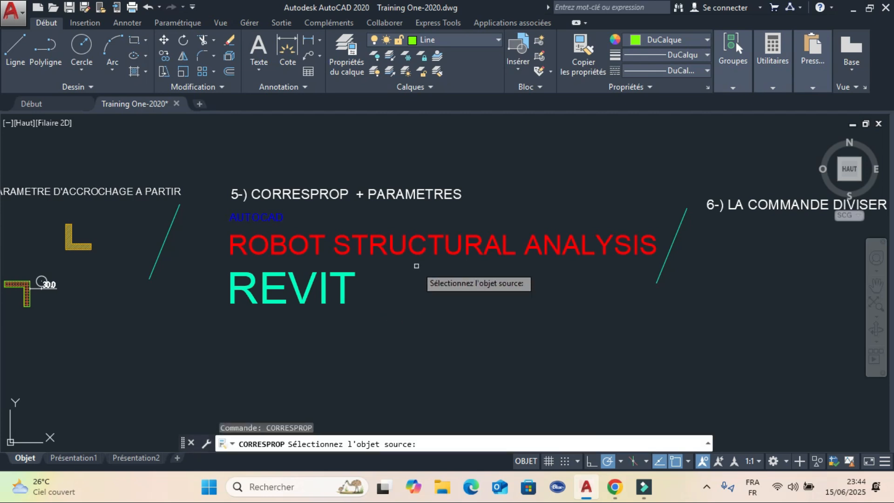
click(273, 218)
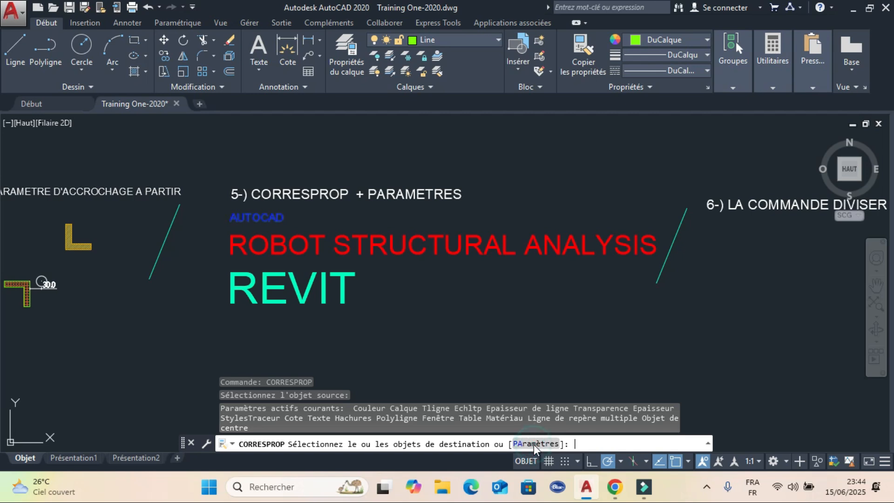
text(PA)
key(Return)
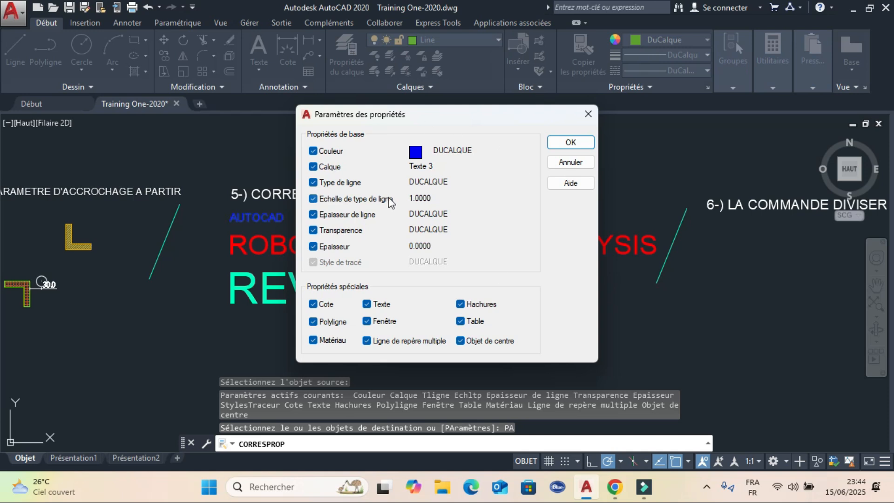
click(313, 166)
click(565, 142)
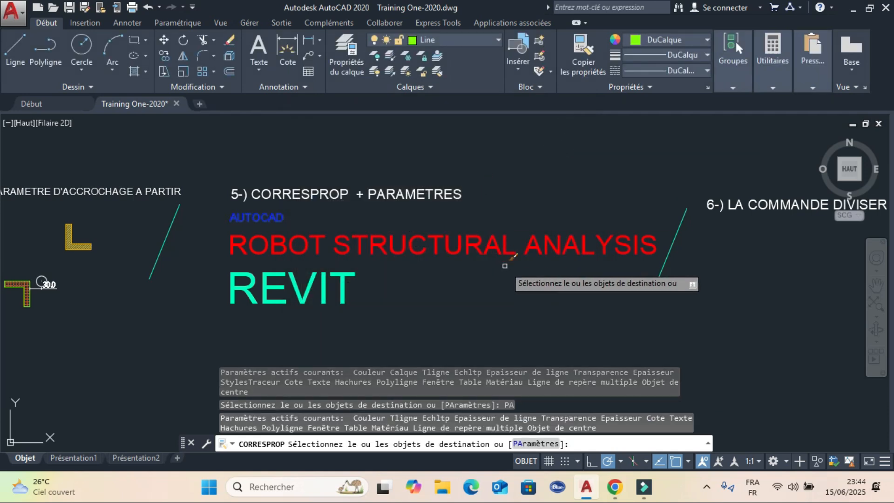
- Apply the AUTOCAD text's remaining properties to the ROBOT STRUCTURAL ANALYSIS and REVIT texts, then end the command
click(292, 250)
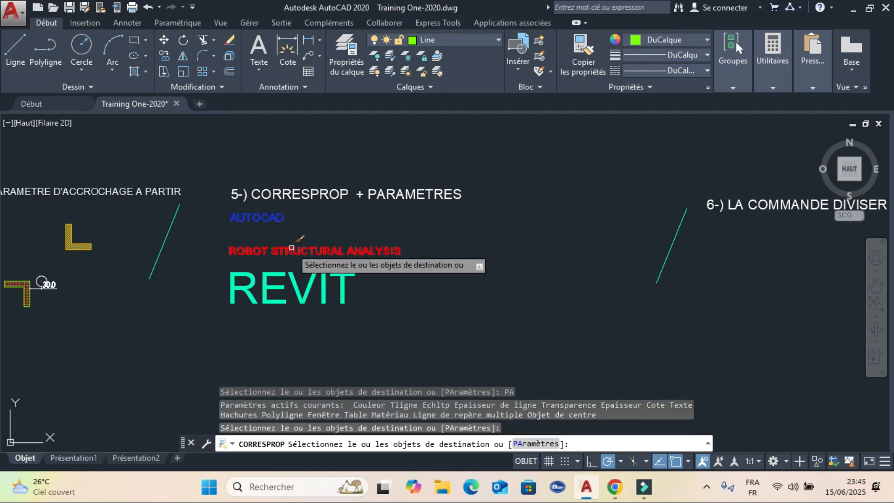
click(296, 285)
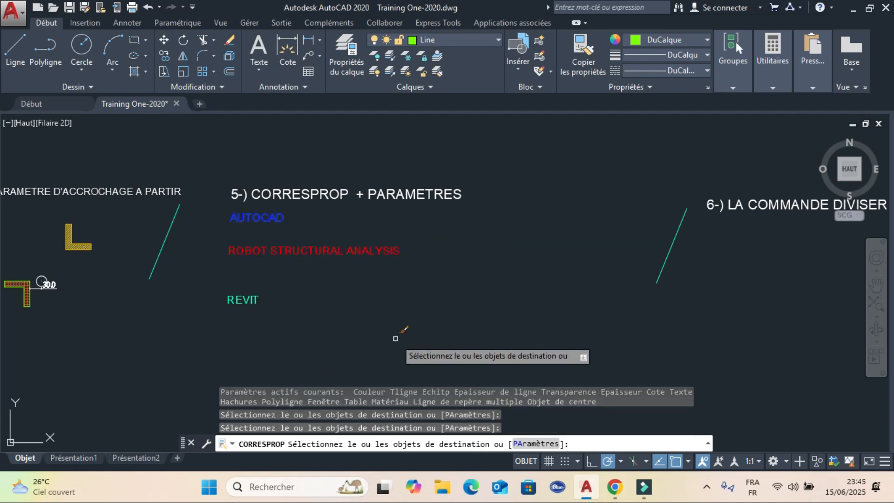
key(Escape)
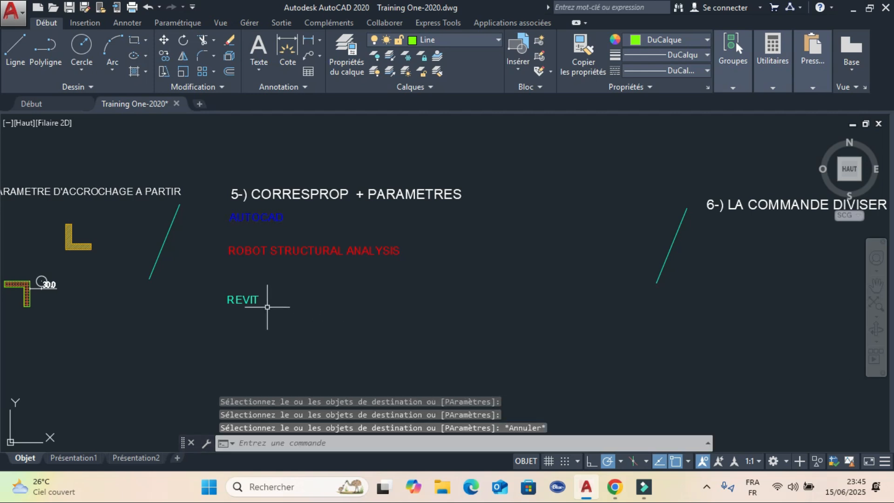
- Review the three CORRESPROP sample texts and move on to the section 6 heading, LA COMMANDE DIVISER ET NETTOYER
scroll(267, 307, up, 3)
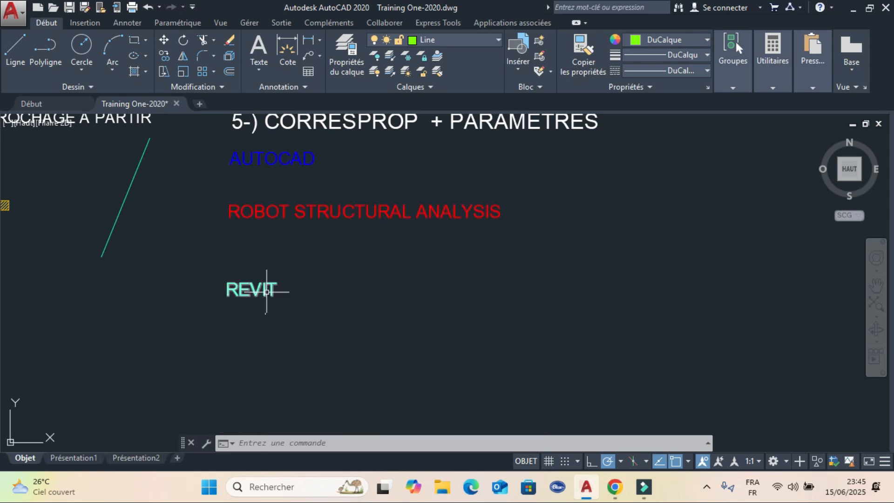
middle_drag(290, 254, 278, 303)
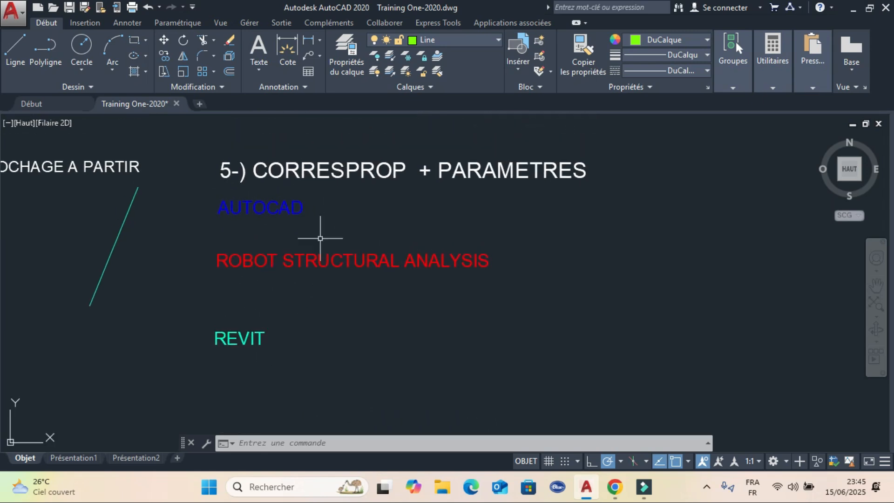
scroll(374, 228, down, 2)
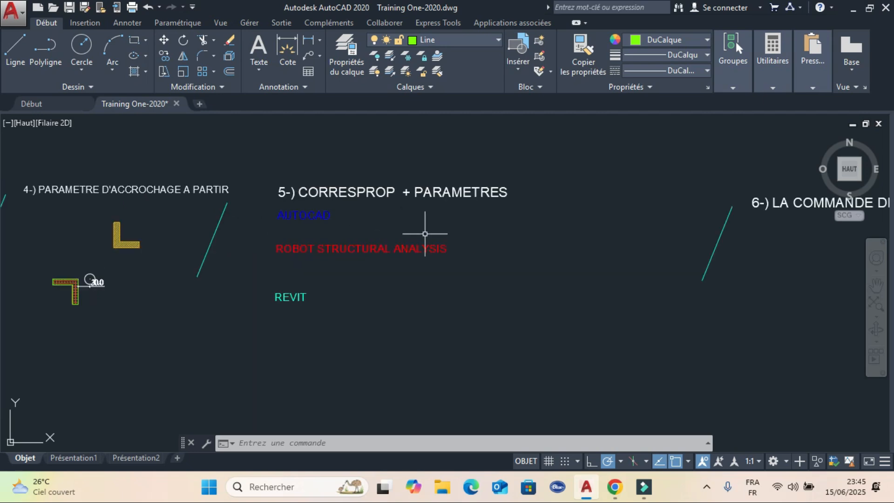
middle_drag(425, 234, 342, 239)
middle_drag(441, 259, 460, 251)
middle_drag(591, 262, 444, 262)
middle_drag(369, 253, 404, 260)
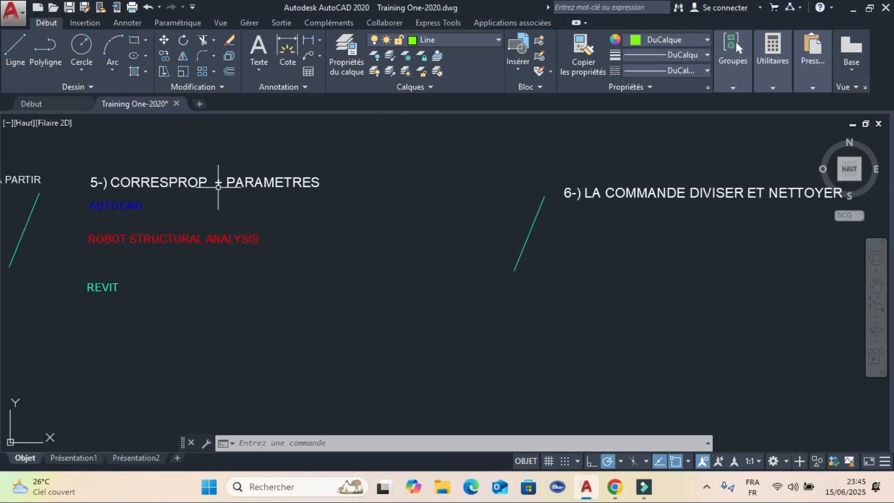
mouse_move(458, 270)
middle_down()
mouse_move(206, 269)
mouse_move(330, 251)
middle_up()
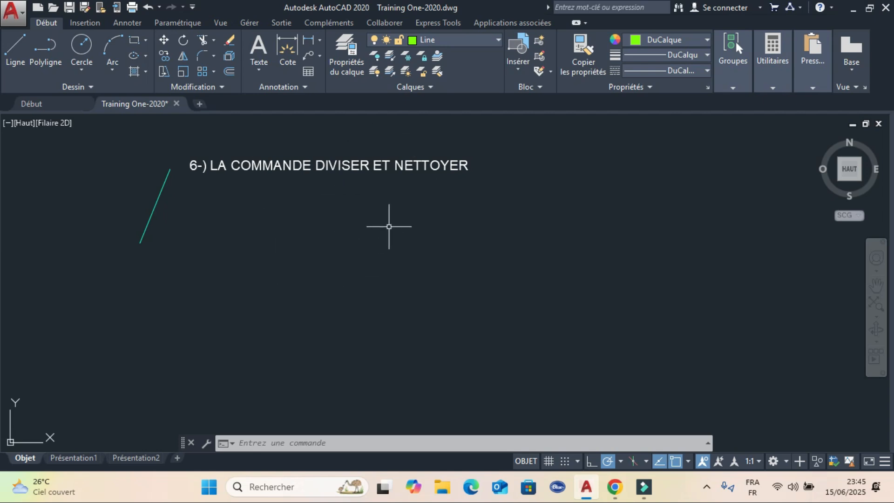
- Draw a rectangle 5 wide by 15 high below the DIVISER ET NETTOYER heading
click(134, 41)
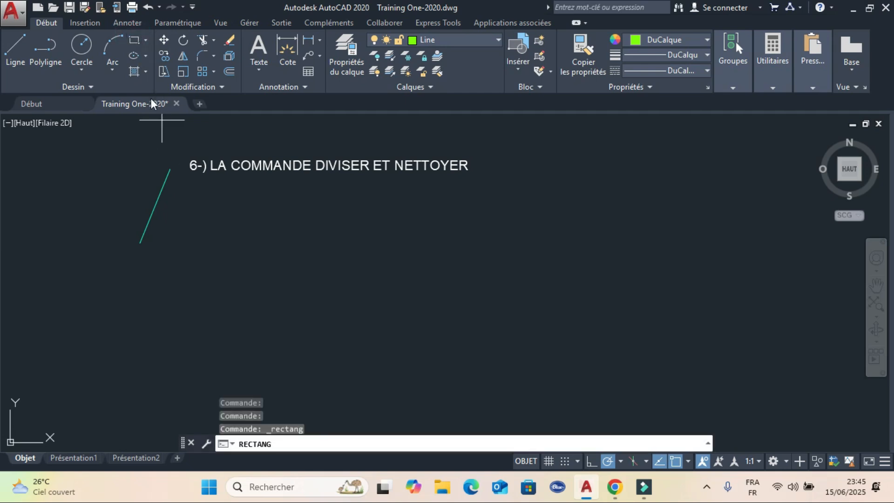
click(317, 286)
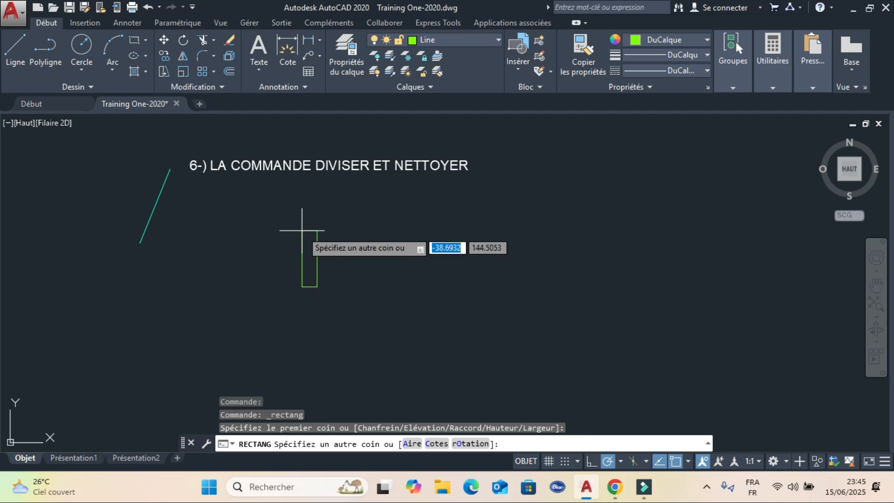
text(5)
key(Tab)
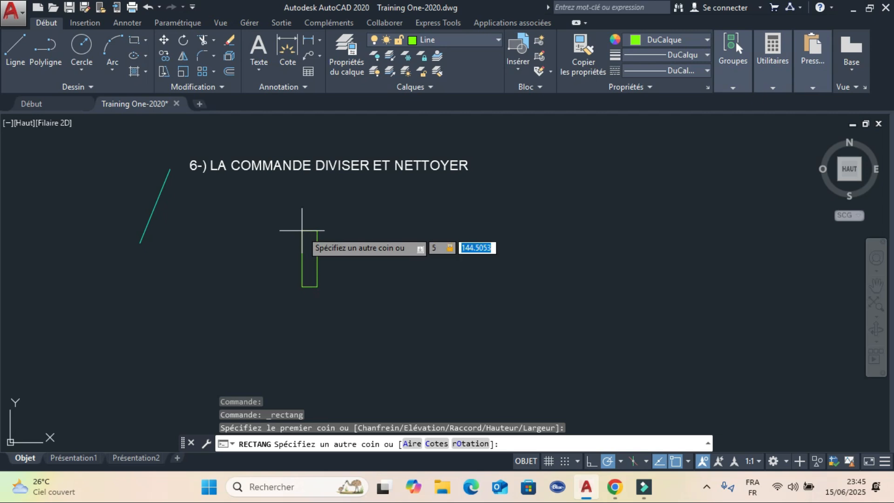
text(15)
key(Tab)
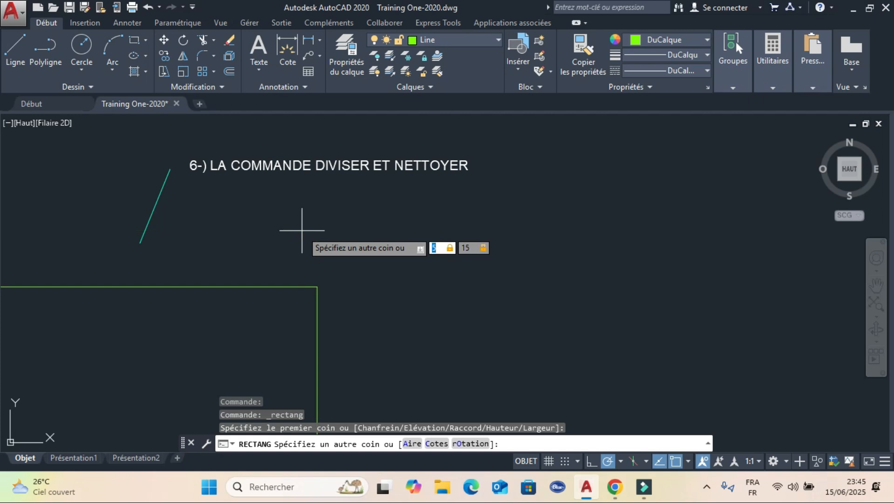
key(Return)
- Copy the rectangle 95 units horizontally to the right, using its upper-left corner as base point
scroll(313, 296, up, 3)
scroll(313, 297, up, 5)
click(312, 286)
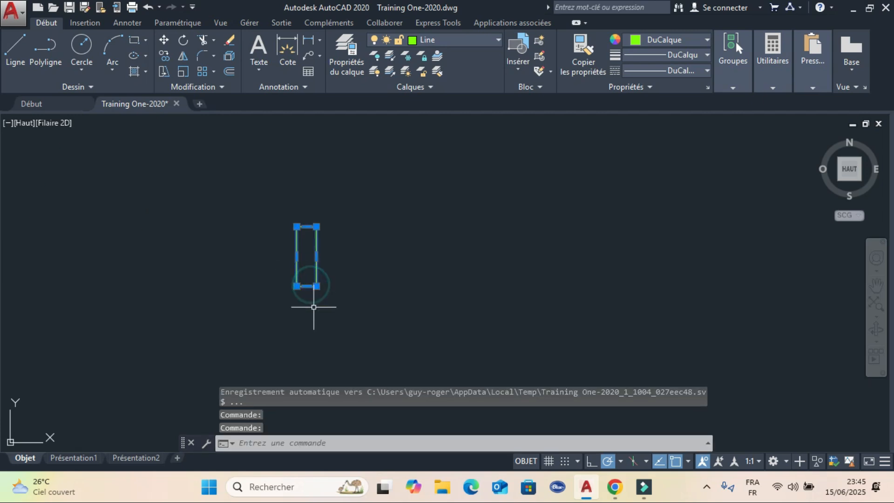
click(164, 56)
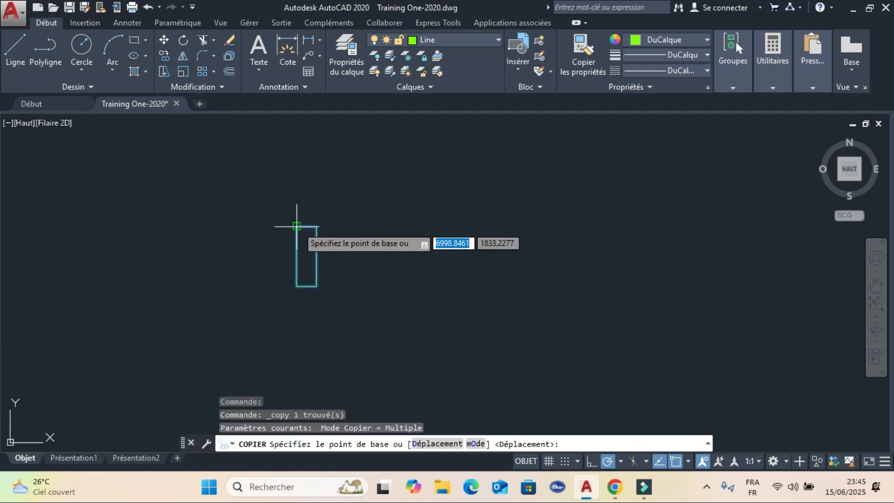
click(296, 226)
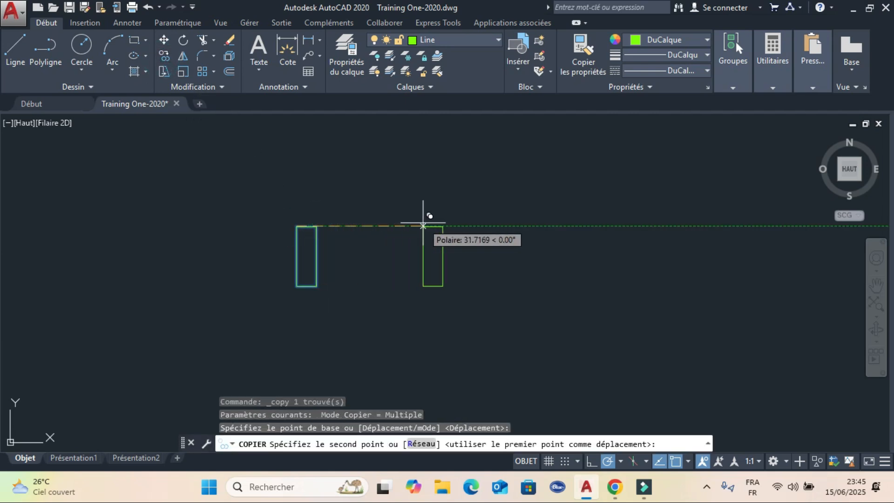
text(95)
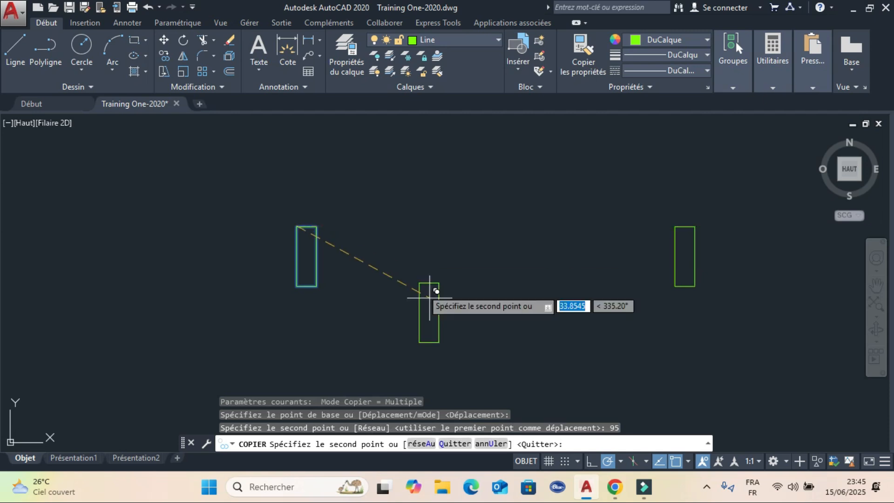
key(Escape)
- Check the overall width between the two rectangles' outer lower corners with a linear dimension preview, without placing it
middle_drag(455, 293, 374, 257)
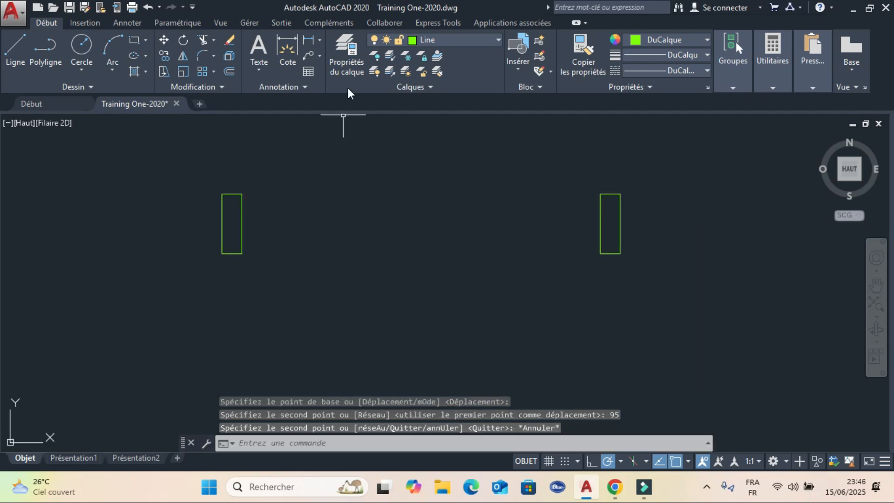
click(309, 40)
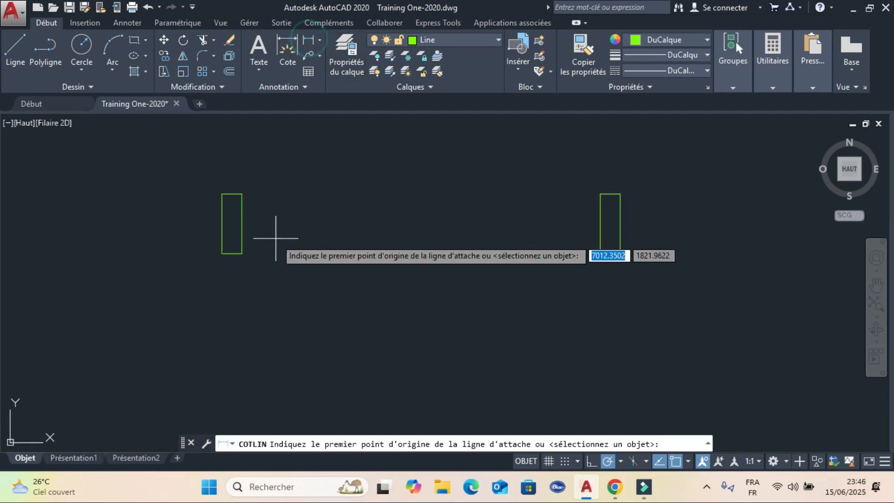
click(222, 254)
click(620, 254)
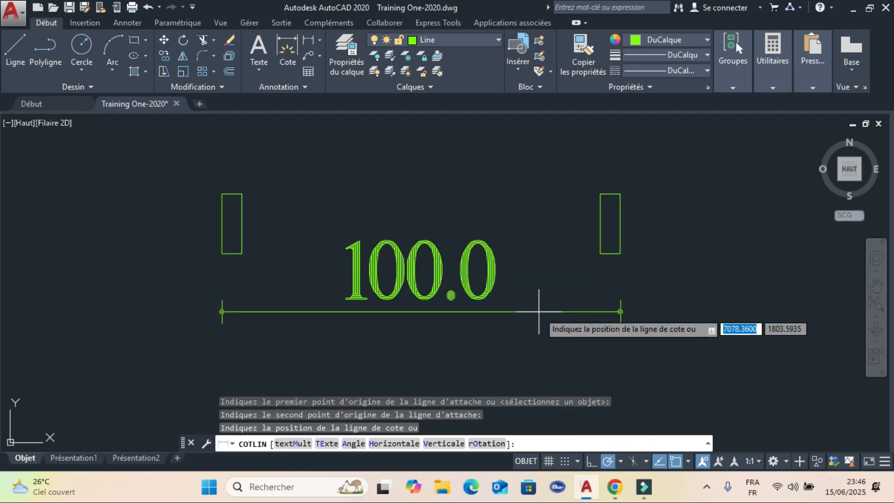
key(Escape)
- Draw two horizontal lines joining the rectangles' facing upper corners and their facing lower corners
click(15, 47)
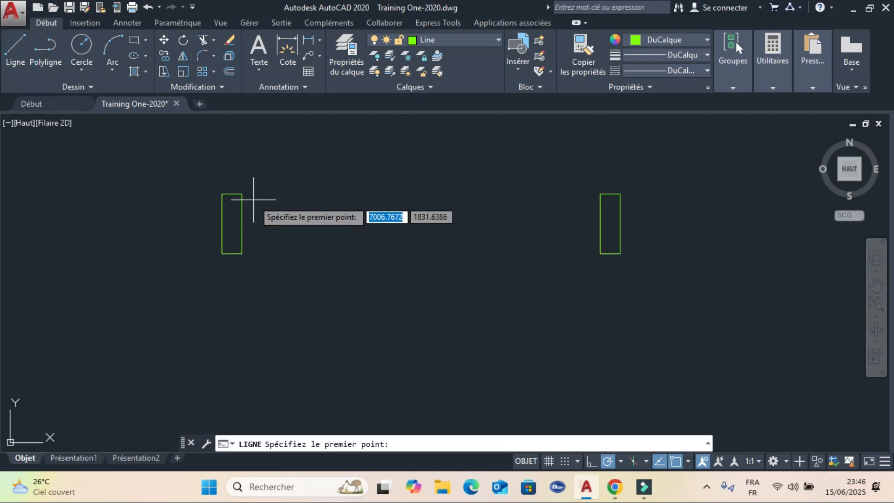
click(241, 194)
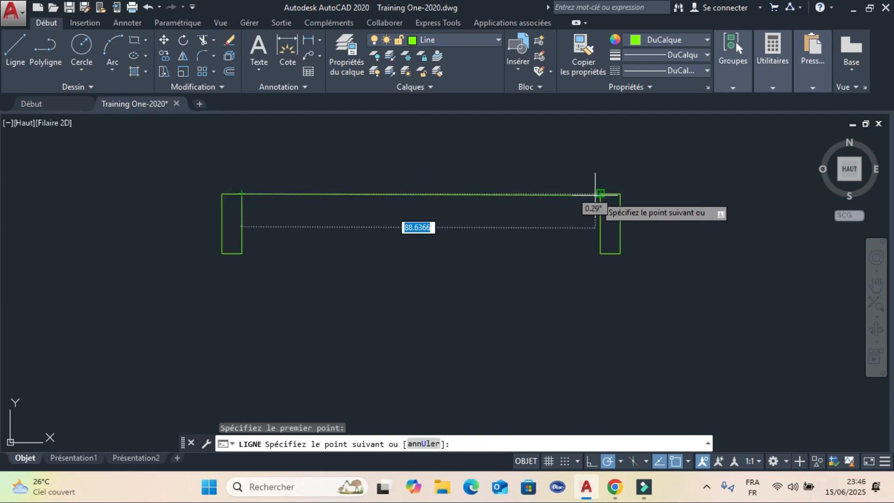
click(601, 194)
key(Escape)
click(15, 46)
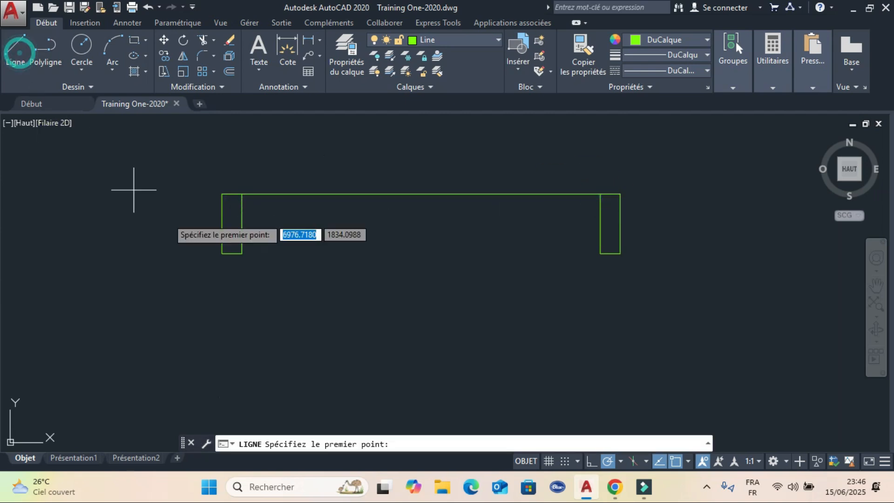
click(243, 253)
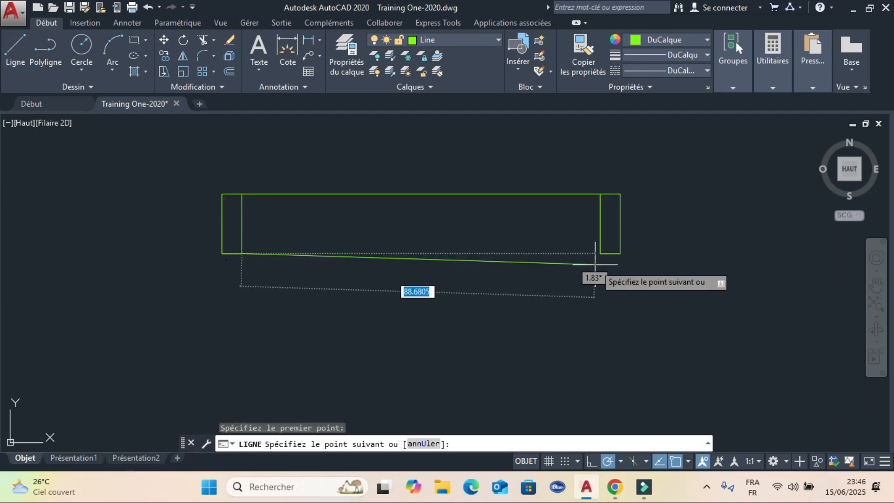
click(600, 253)
key(Escape)
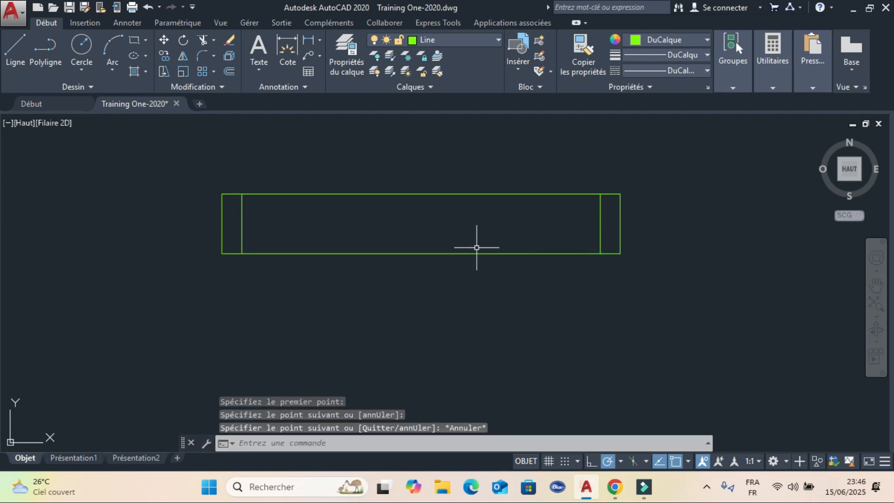
- Make layer Texte 1 current and draw a centre line between the midpoints of the rectangles' facing inner sides
click(446, 40)
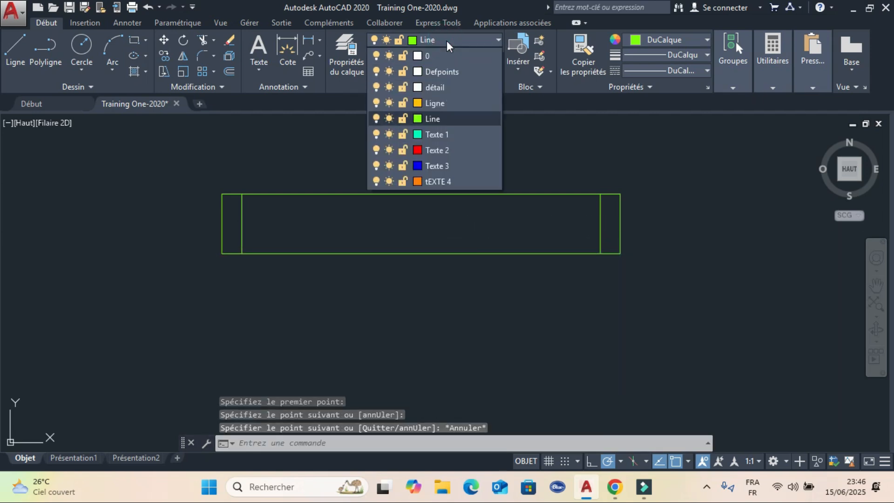
click(450, 133)
click(20, 55)
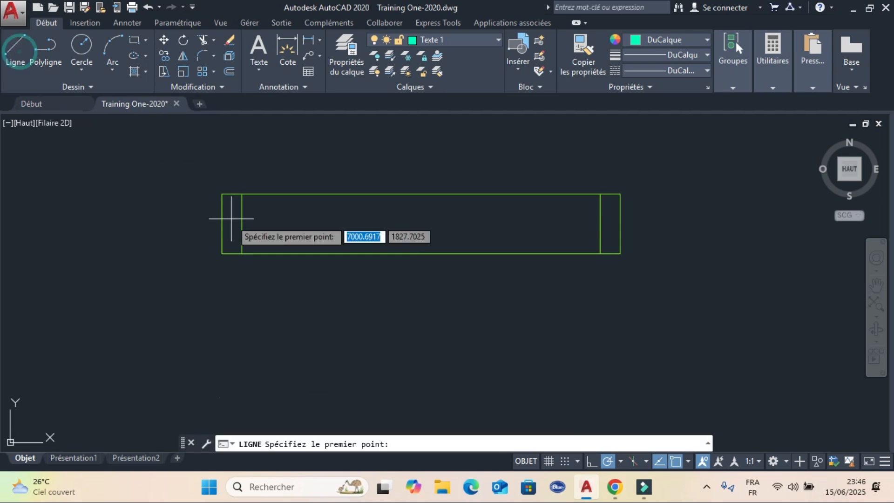
click(241, 224)
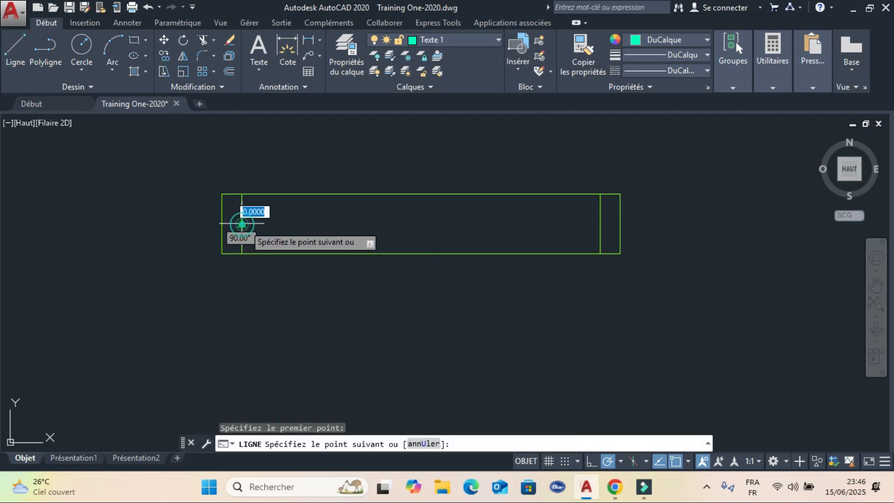
click(600, 224)
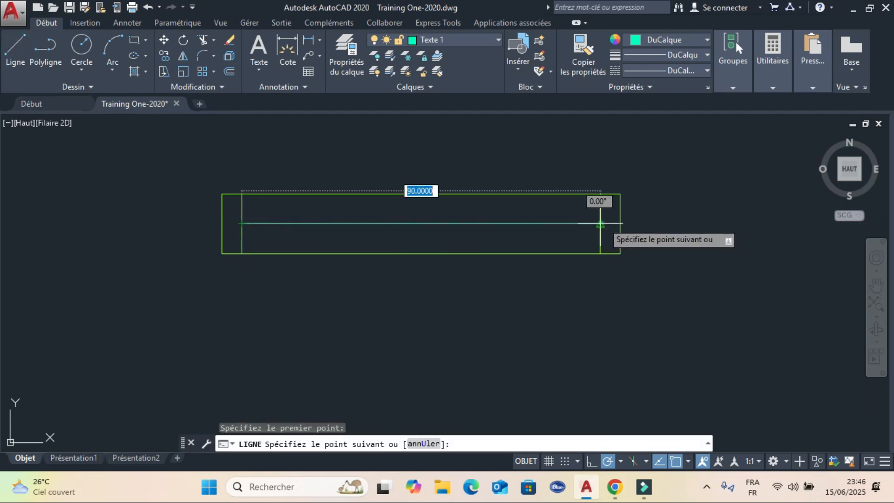
key(Escape)
- Examine the completed frame, with its two end rectangles, upper and lower edges and horizontal centre line
middle_drag(465, 286, 465, 293)
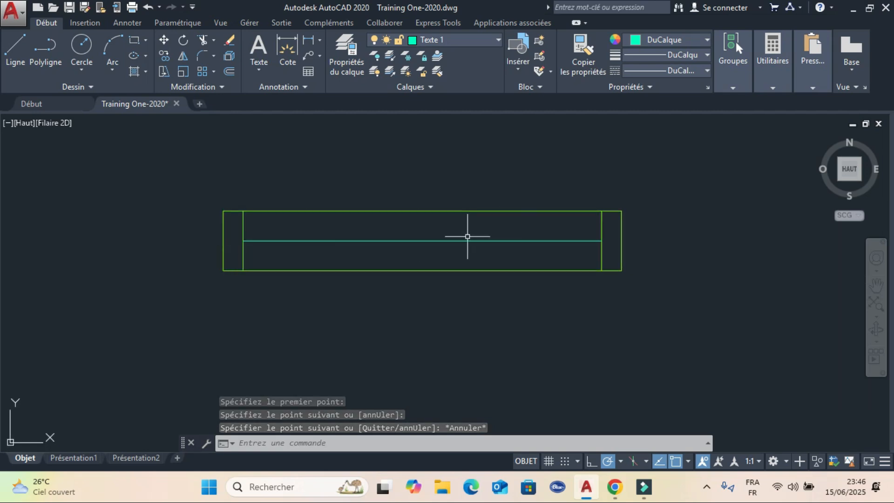
middle_drag(408, 287, 417, 301)
scroll(467, 305, down, 5)
scroll(471, 323, up, 4)
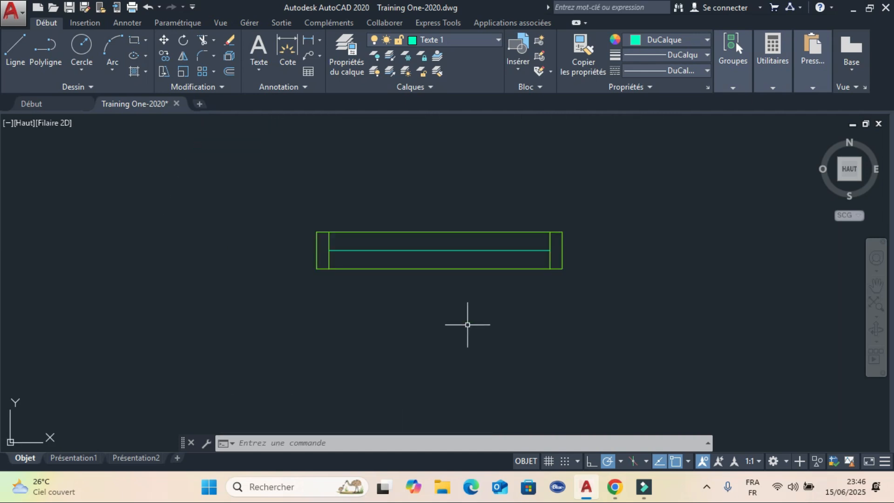
mouse_move(467, 324)
middle_down()
mouse_move(449, 356)
mouse_move(405, 300)
middle_up()
scroll(449, 356, down, 2)
scroll(405, 299, up, 2)
scroll(403, 302, up, 2)
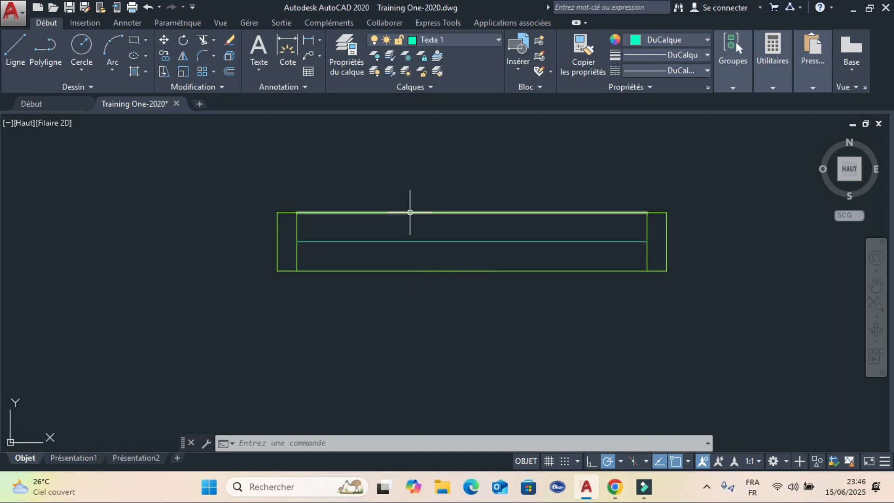
scroll(294, 213, up, 2)
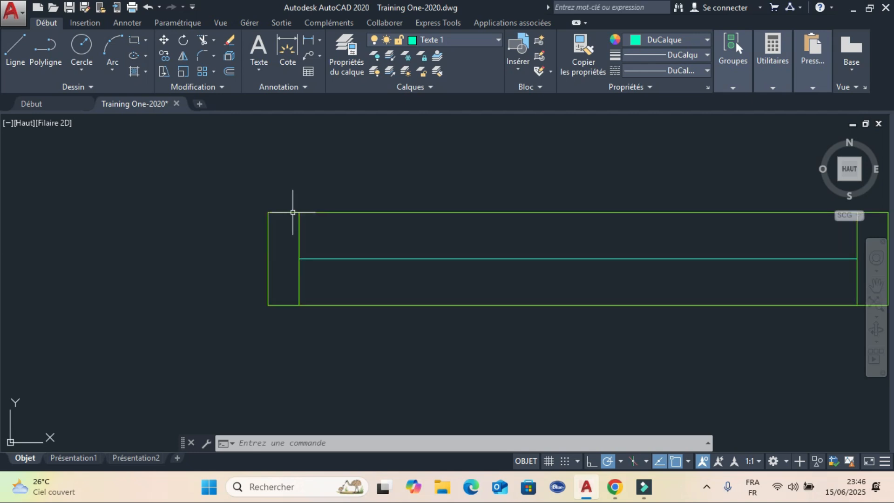
middle_drag(568, 215, 481, 228)
scroll(523, 227, down, 2)
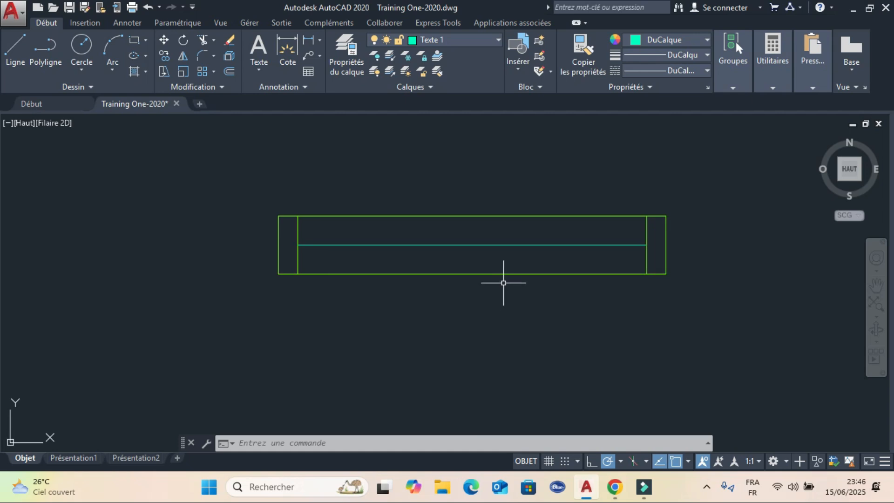
middle_drag(581, 319, 583, 317)
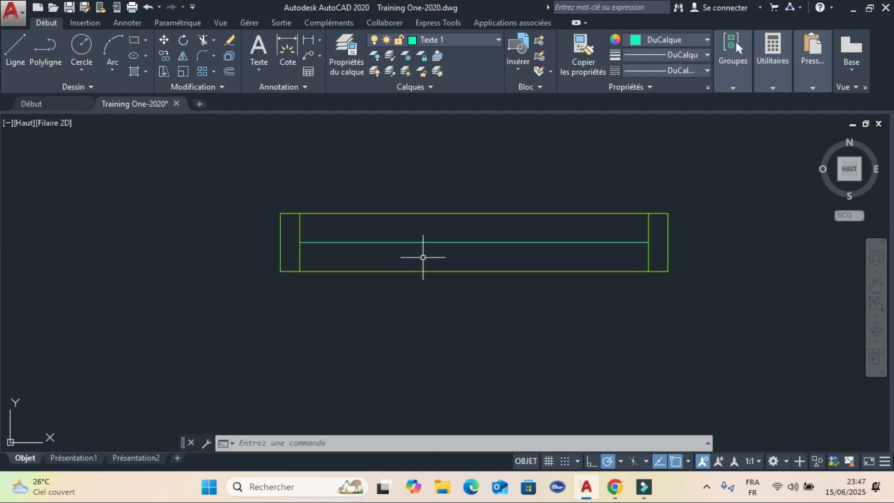
middle_drag(497, 280, 472, 282)
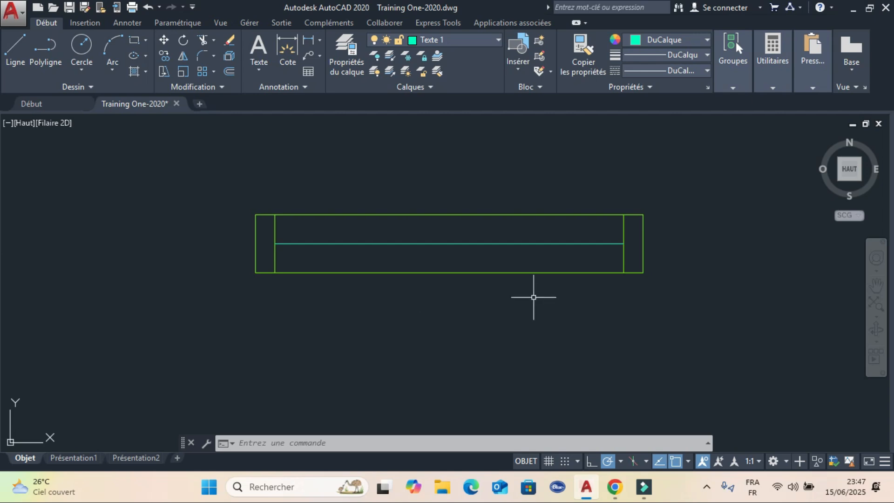
- Make layer 0 current and draw a line between the midpoints of the two end rectangles' upper sides
click(440, 41)
click(435, 56)
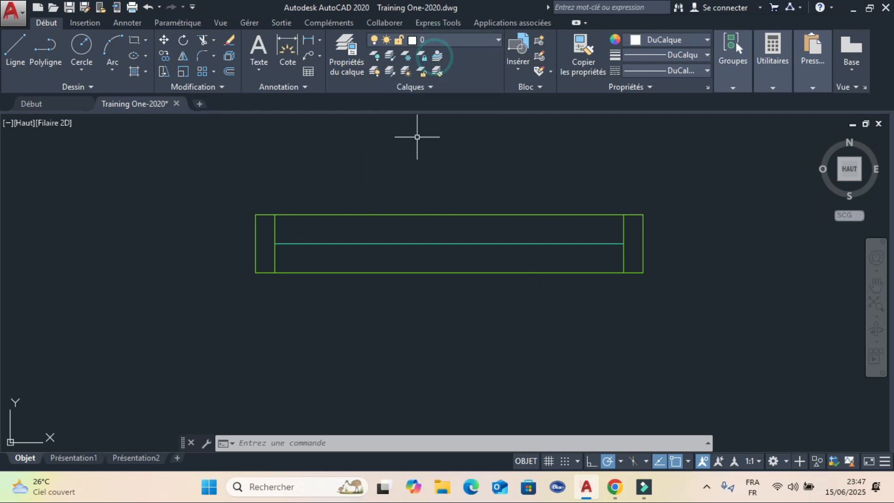
click(16, 53)
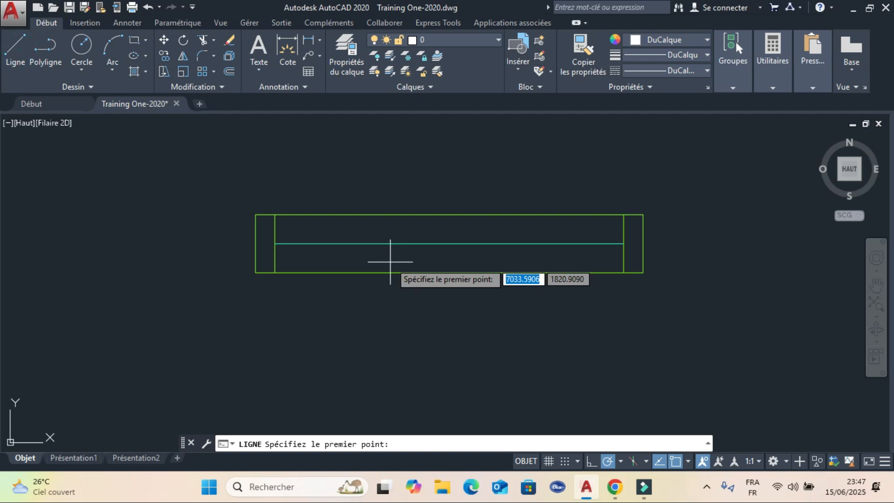
click(265, 215)
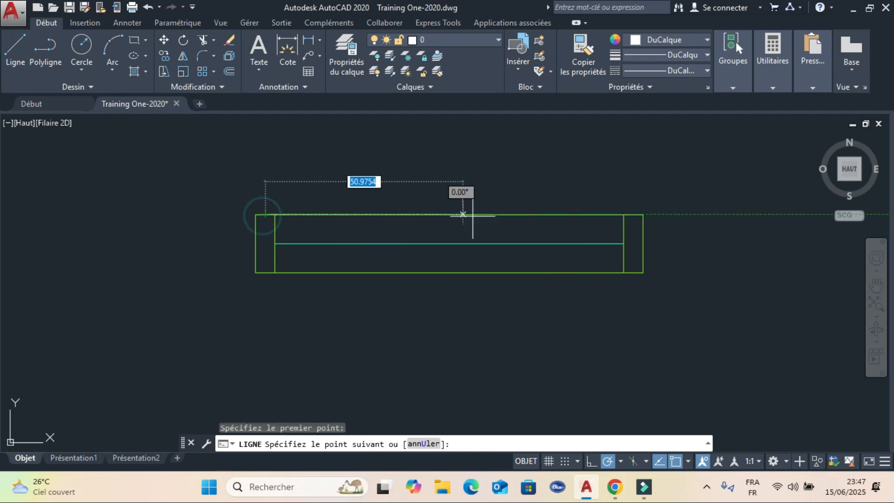
click(642, 215)
key(Escape)
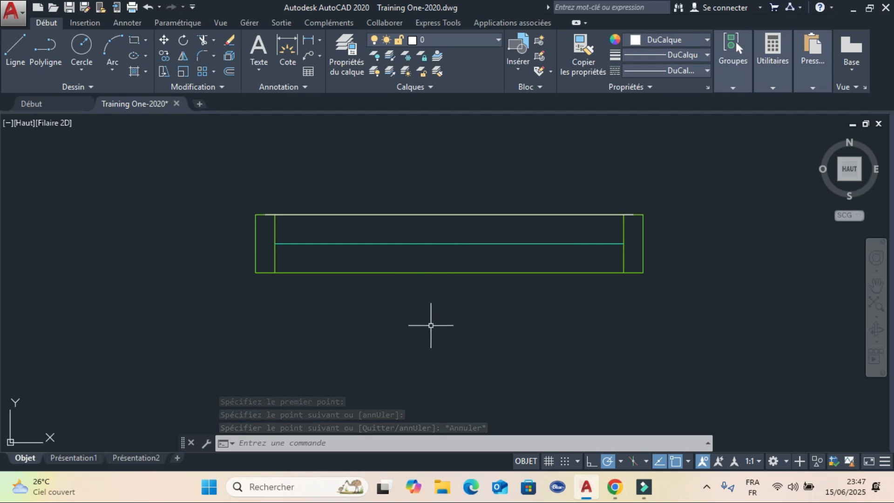
- Divide the layer 0 line along the frame's upper edge into 3 segments with DIVISER
text(di)
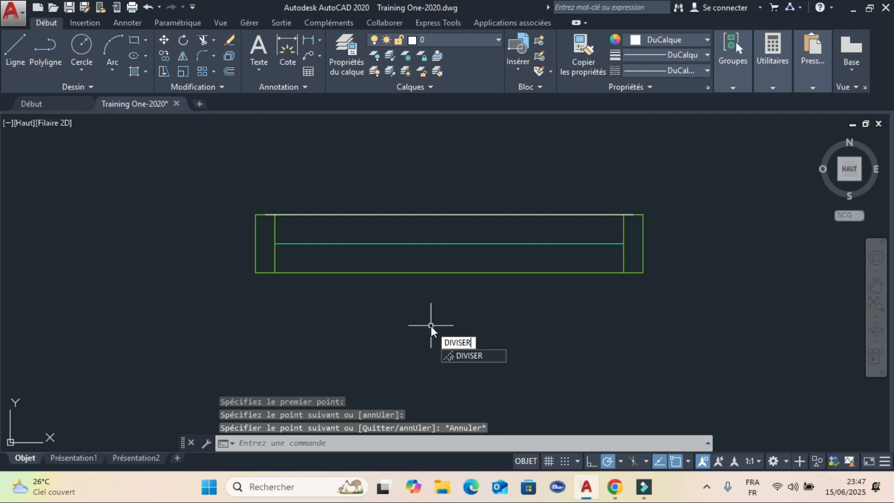
key(Return)
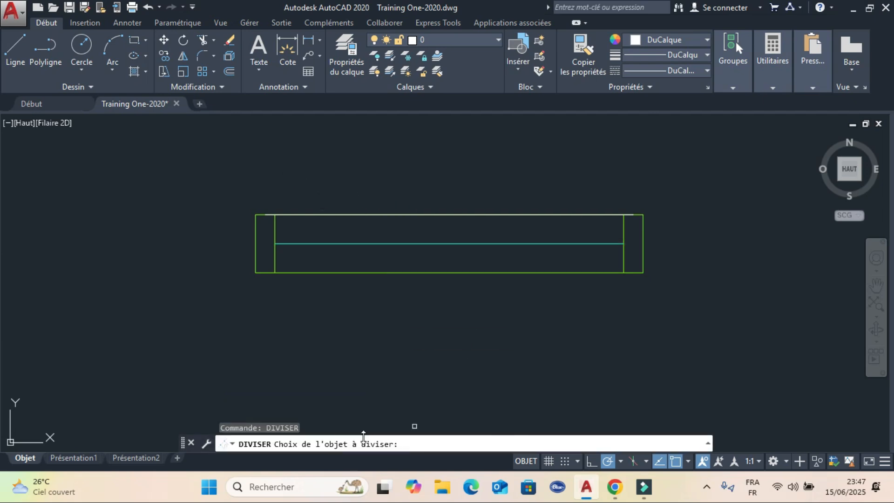
click(379, 214)
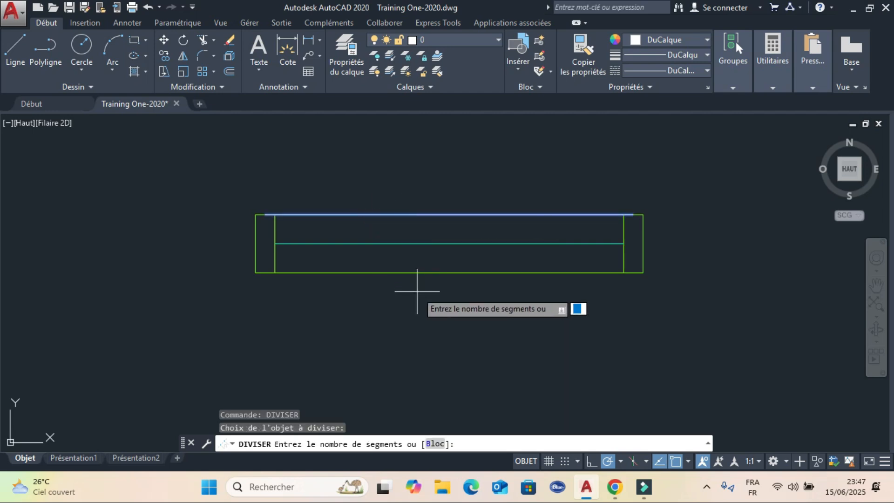
text(3)
key(Return)
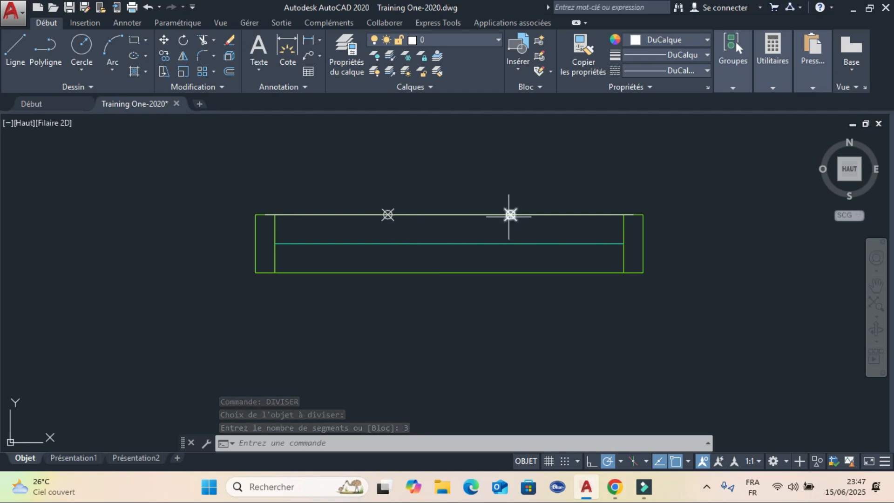
mouse_move(508, 219)
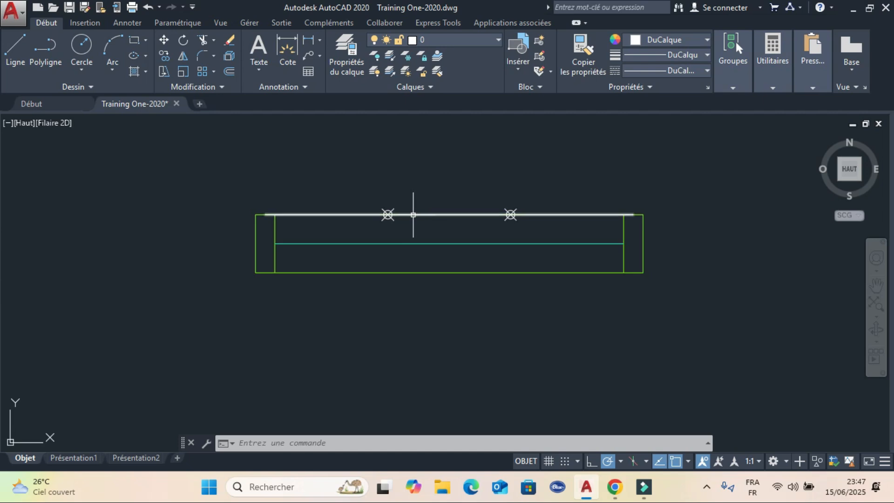
scroll(390, 213, up, 4)
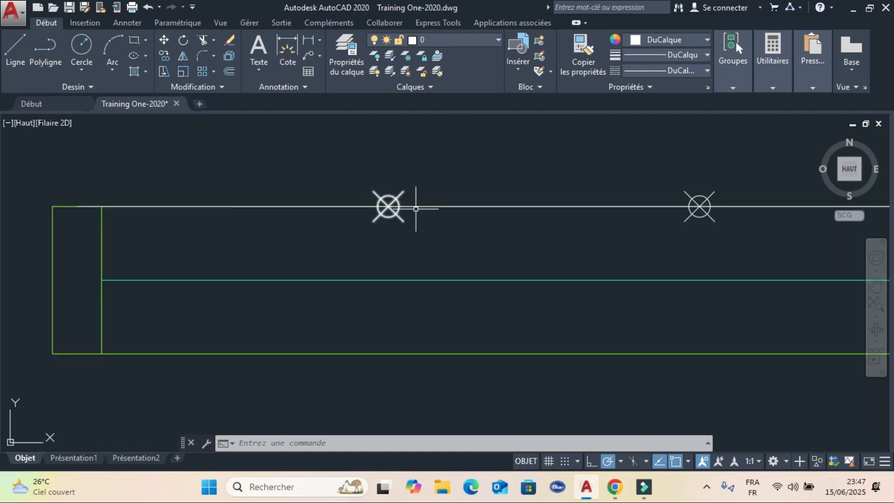
middle_drag(697, 205, 417, 207)
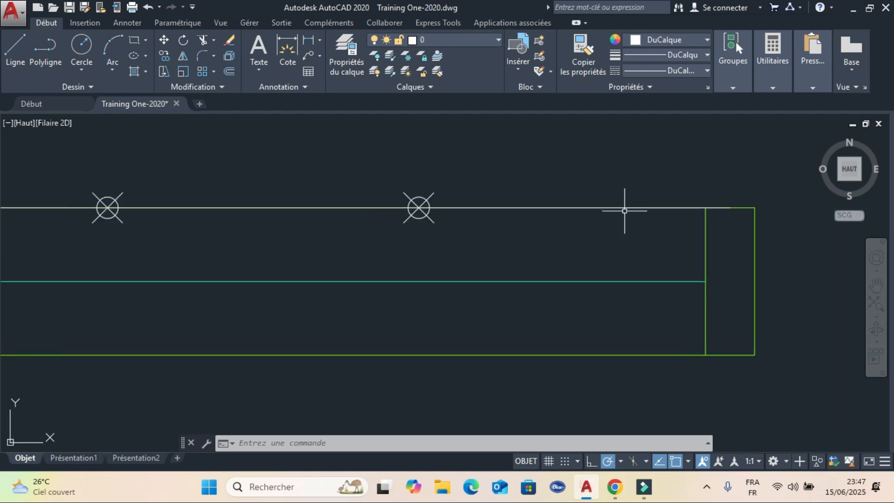
scroll(515, 206, down, 4)
scroll(468, 232, up, 2)
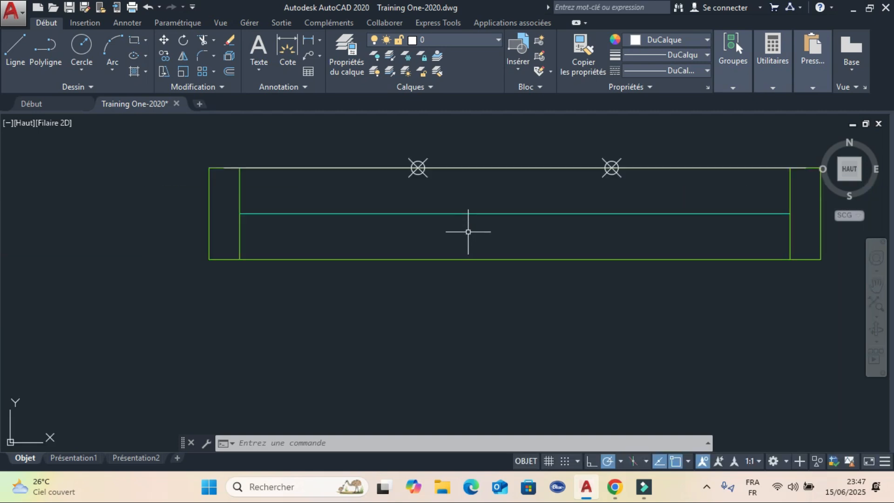
click(239, 238)
click(165, 56)
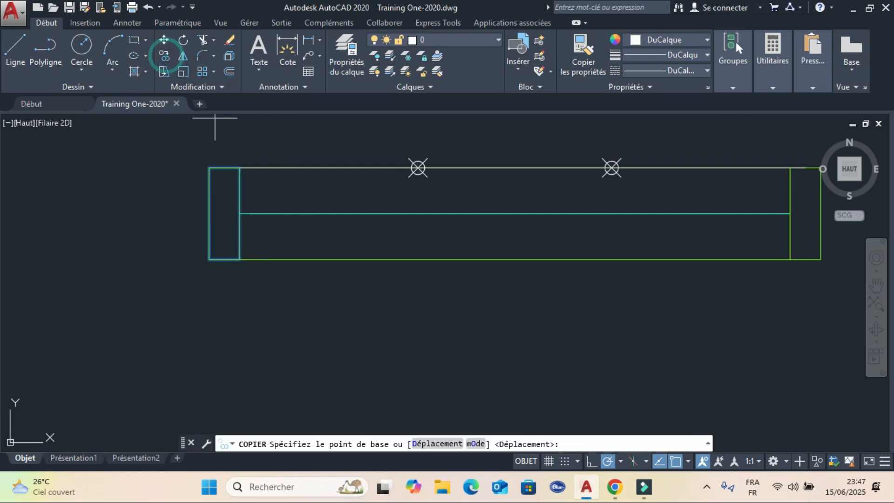
click(224, 167)
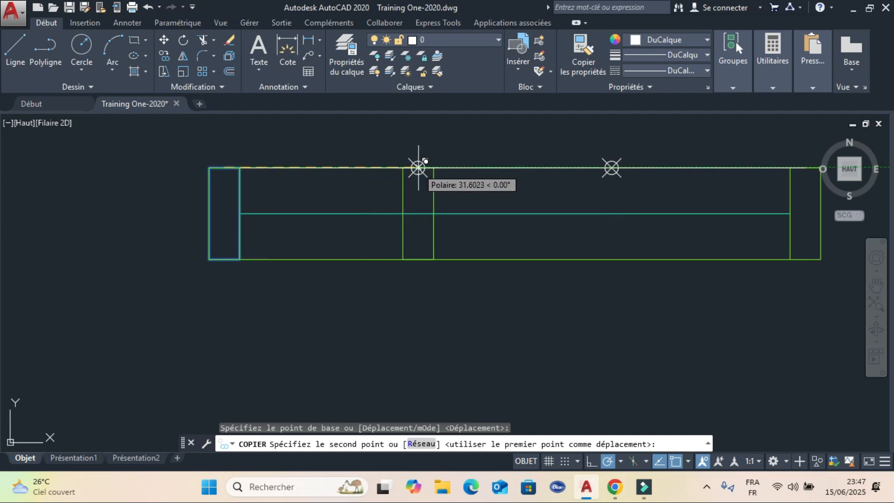
scroll(417, 166, up, 10)
scroll(382, 140, down, 5)
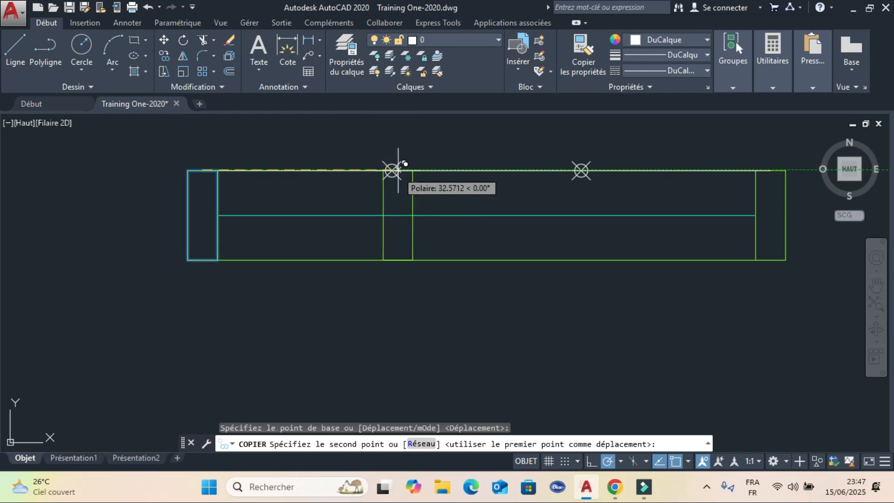
scroll(395, 169, up, 4)
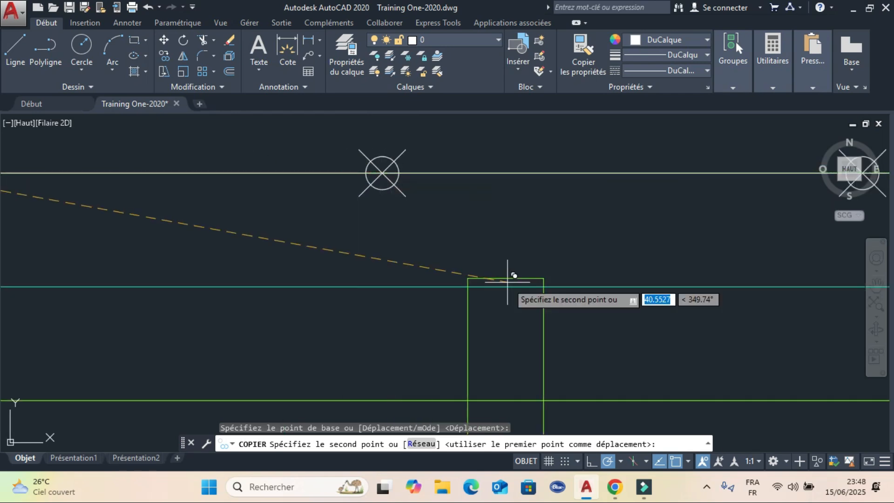
- Enable the Perpendiculaire and Noeud object snaps and cancel the running copy
click(688, 461)
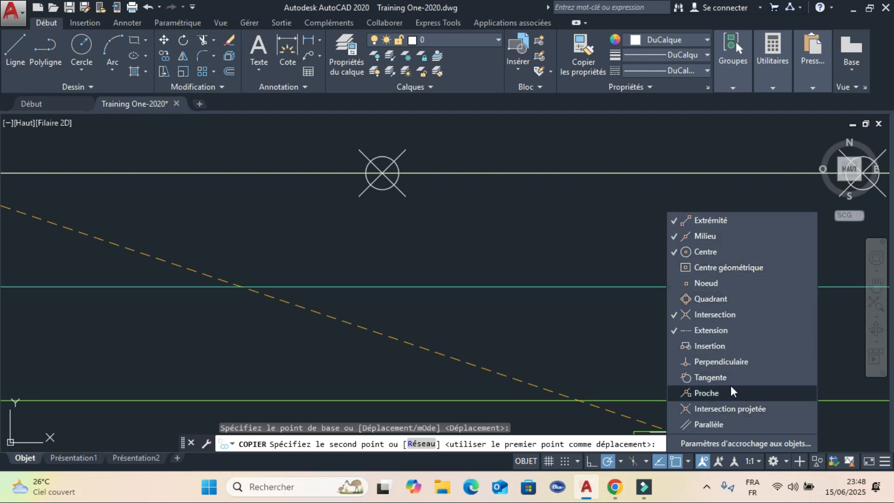
click(735, 363)
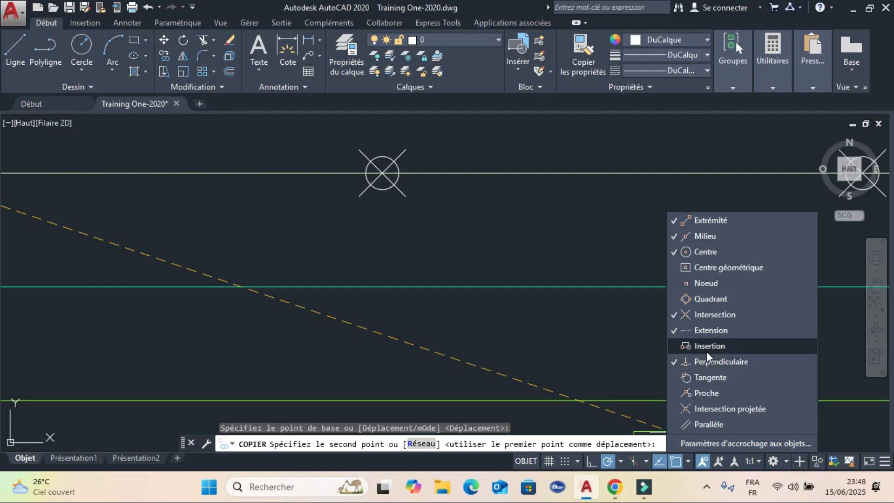
click(719, 284)
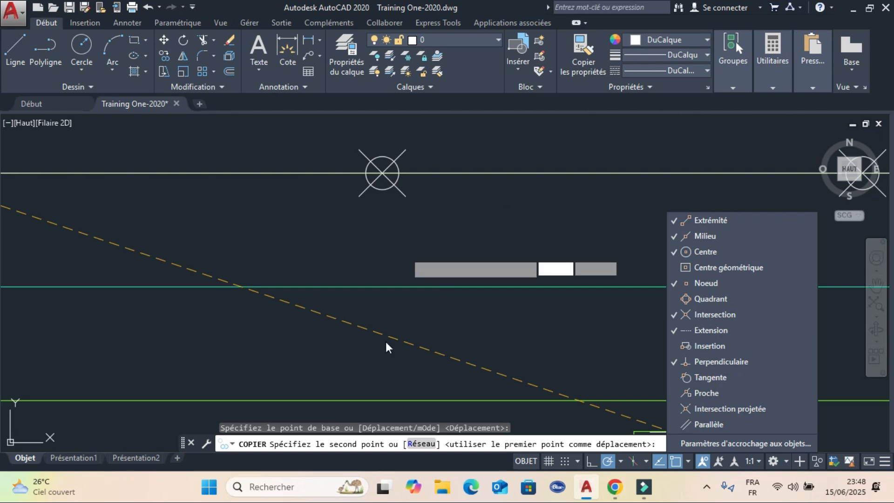
key(Escape)
scroll(354, 280, down, 4)
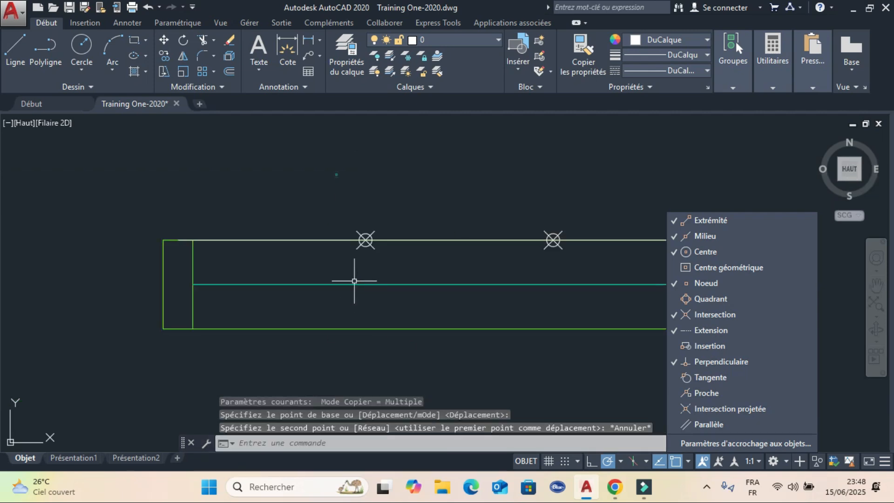
click(322, 188)
- Copy the left end rectangle from its upper side's midpoint onto both division points
click(192, 299)
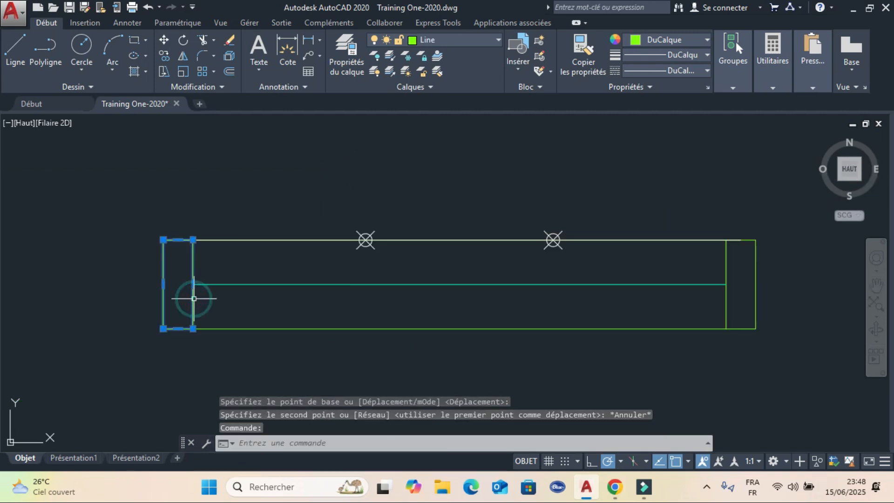
click(164, 55)
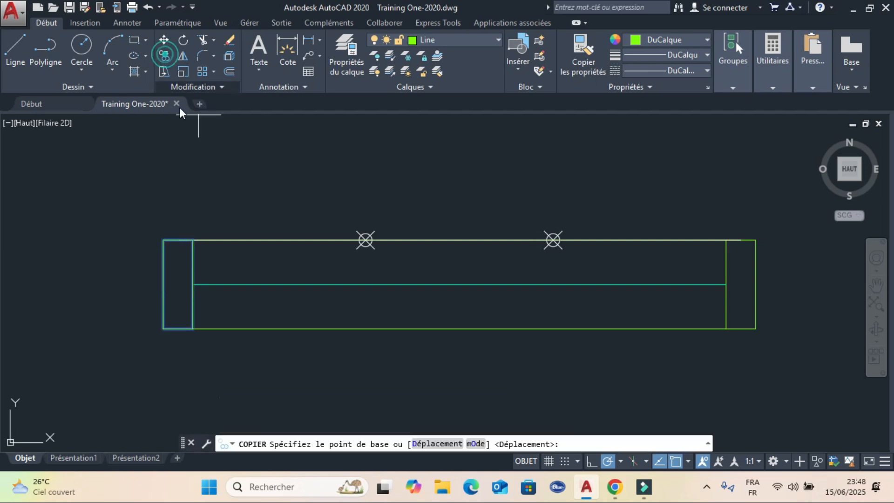
click(178, 239)
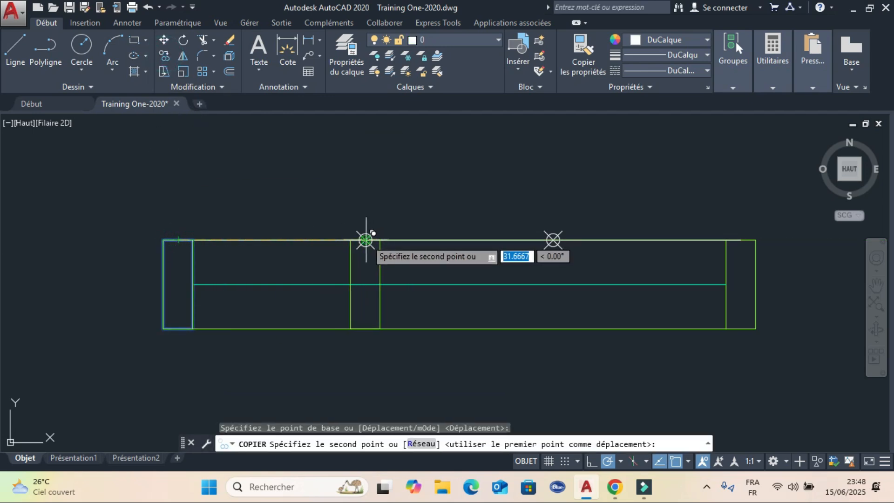
click(366, 240)
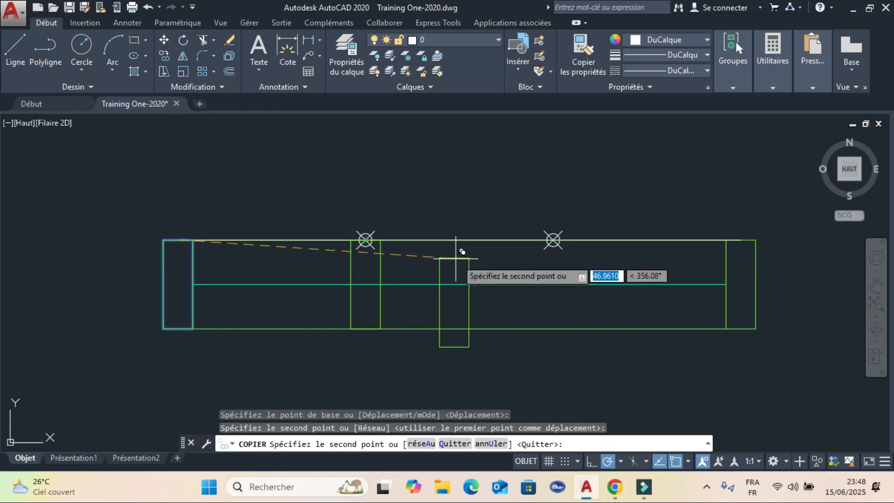
click(553, 240)
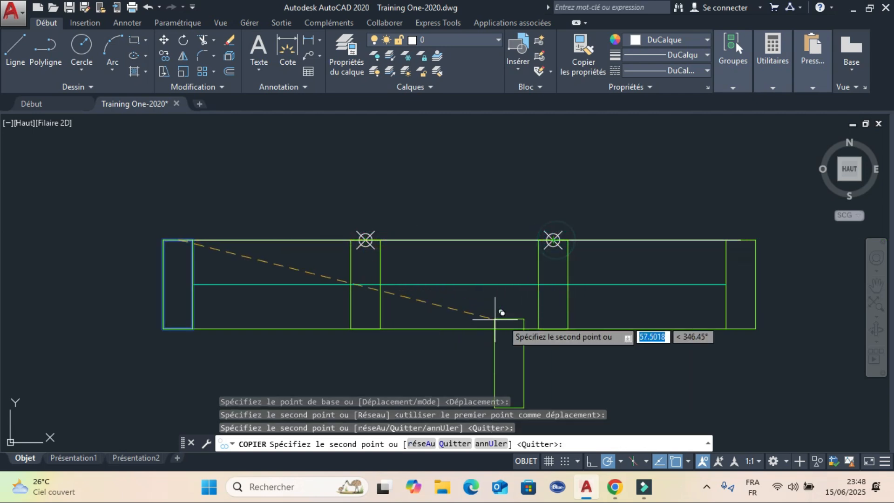
key(Escape)
- Select one division point, extend the selection to similar objects and delete both points
scroll(379, 240, up, 2)
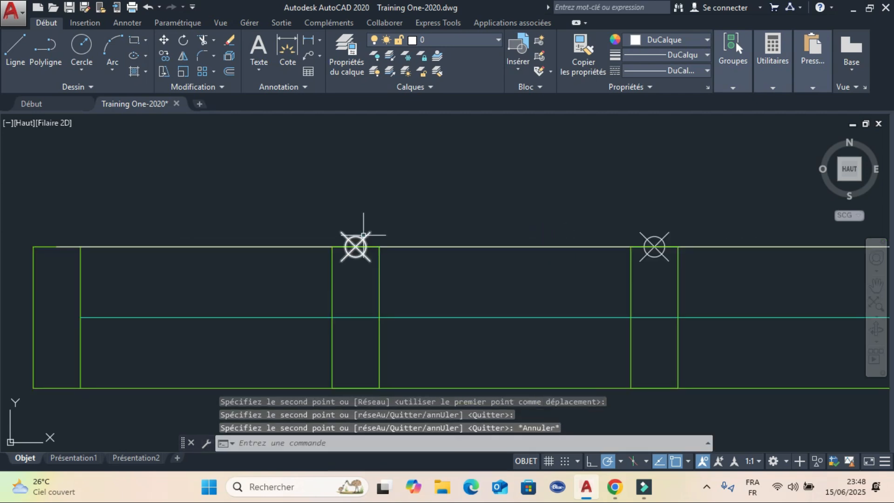
click(364, 235)
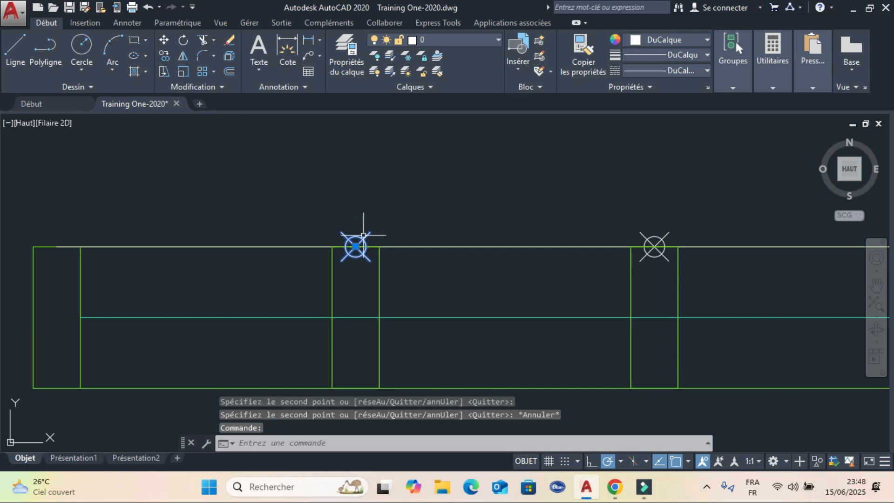
right_click(405, 224)
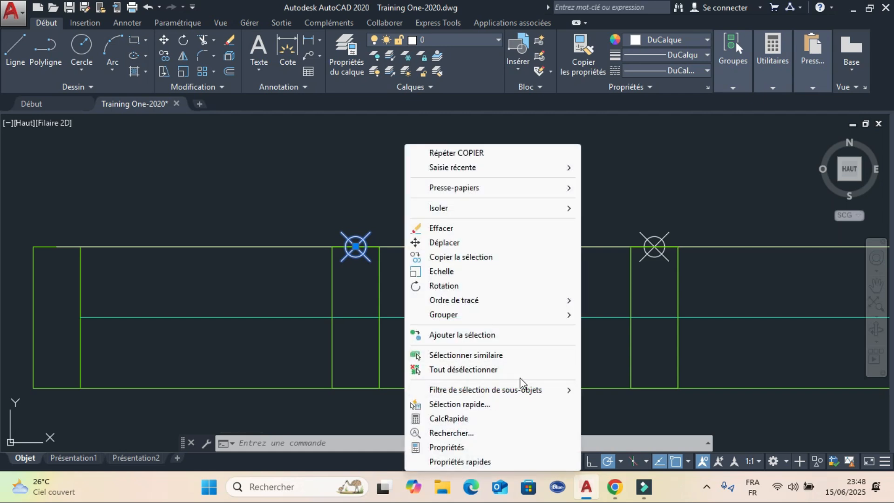
click(518, 355)
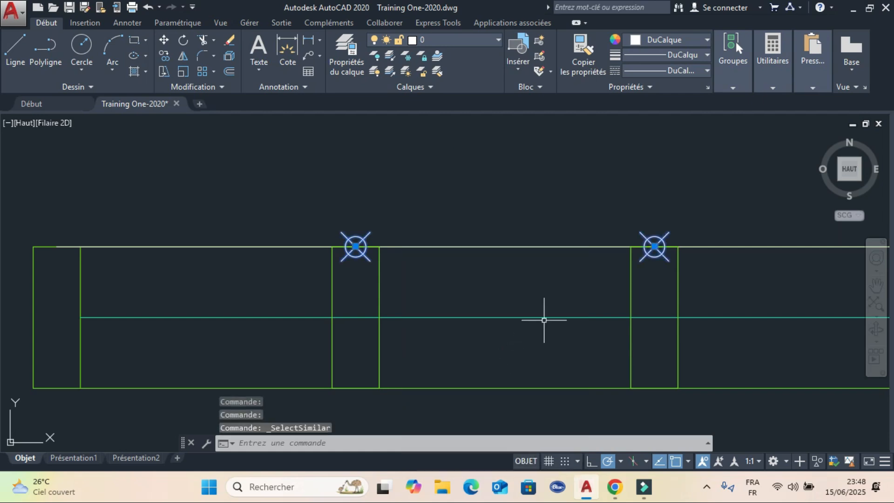
key(Delete)
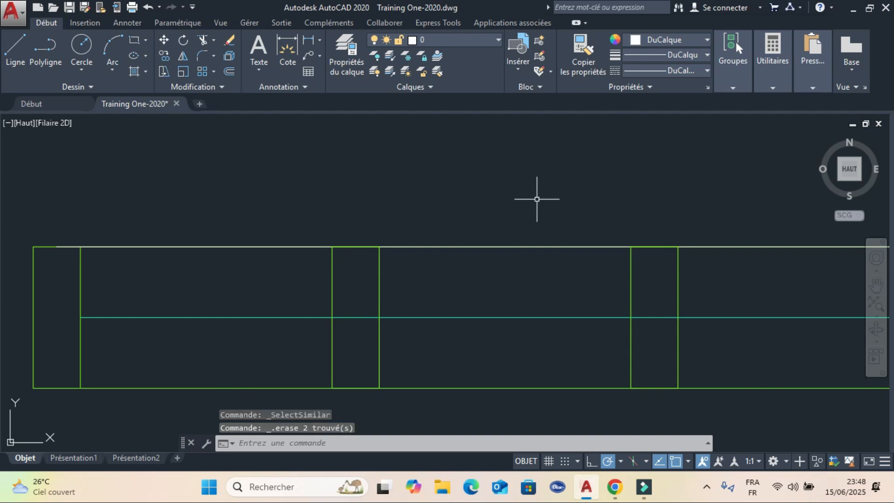
- Delete the layer 0 construction line along the frame's upper edge
scroll(537, 199, down, 4)
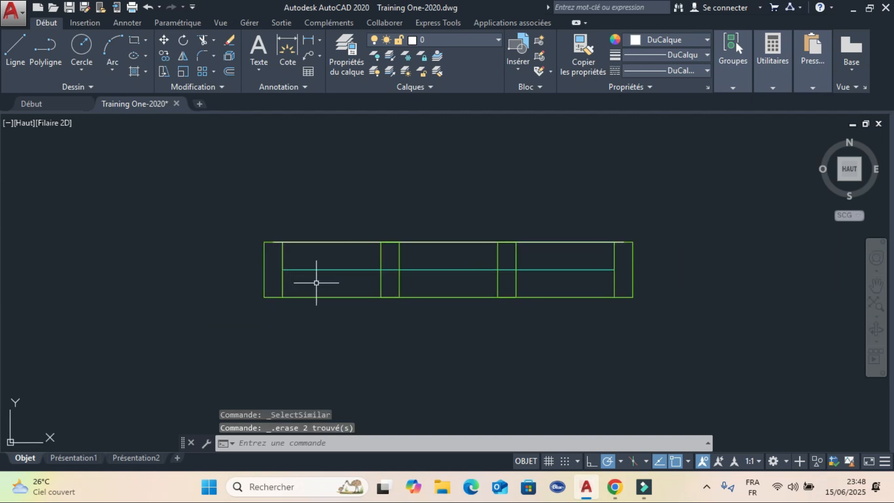
click(313, 241)
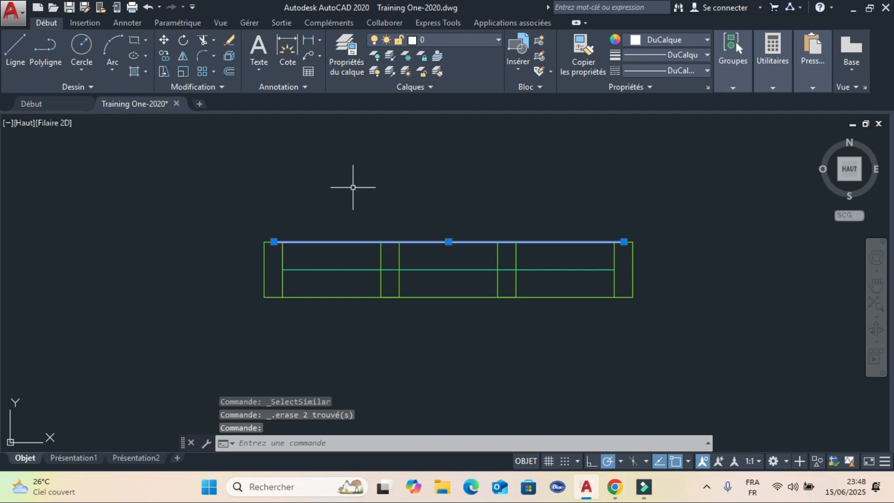
key(Delete)
scroll(391, 266, up, 3)
scroll(378, 268, down, 1)
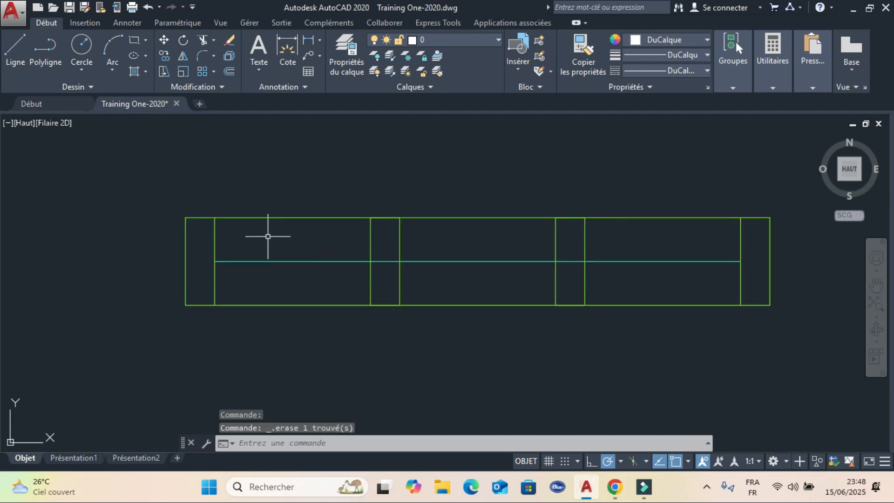
scroll(370, 261, down, 2)
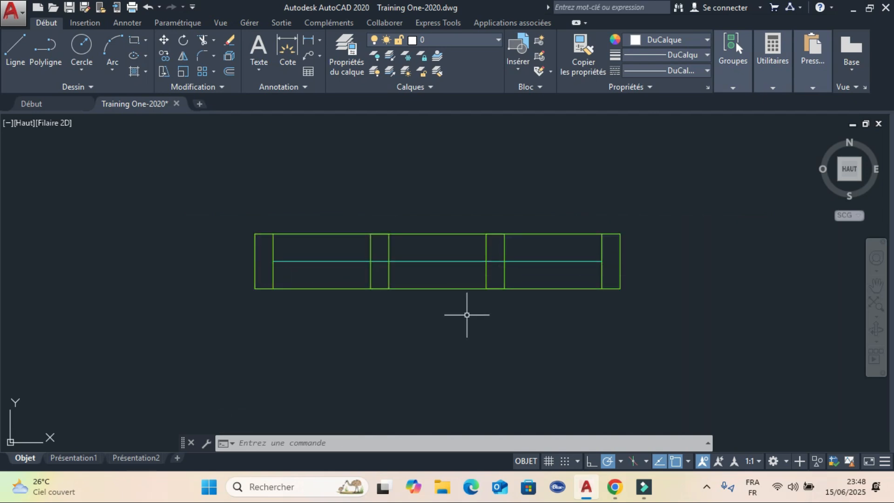
scroll(341, 242, up, 2)
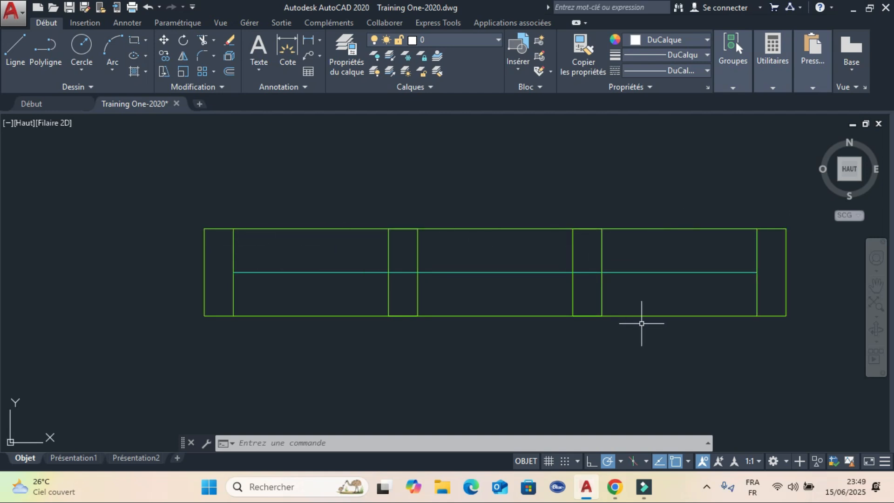
- Examine the green frame with its evenly spaced rectangles and the centre line crossing them
middle_drag(642, 323, 563, 309)
middle_drag(499, 318, 544, 326)
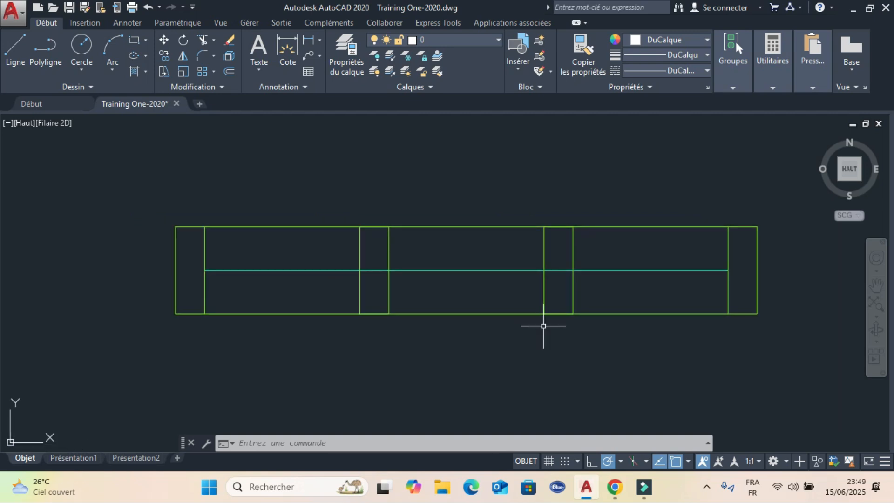
scroll(544, 326, down, 4)
scroll(535, 334, up, 2)
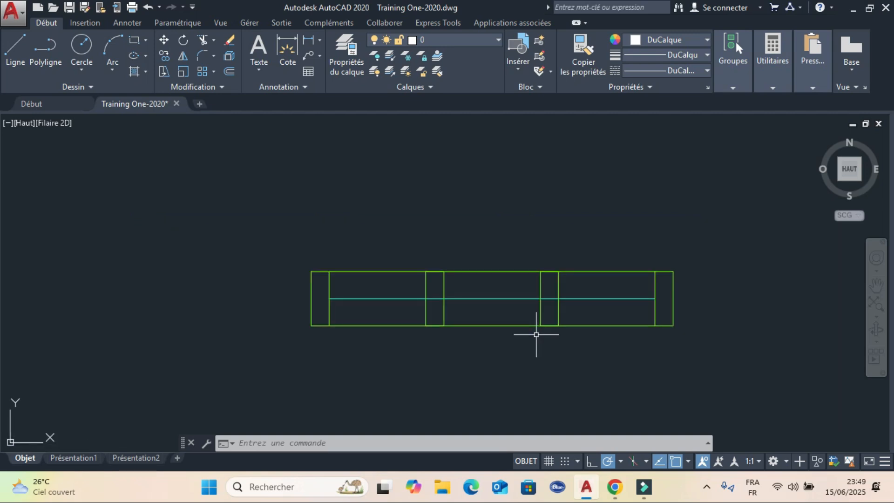
middle_drag(532, 334, 461, 313)
scroll(461, 329, down, 4)
scroll(461, 329, up, 4)
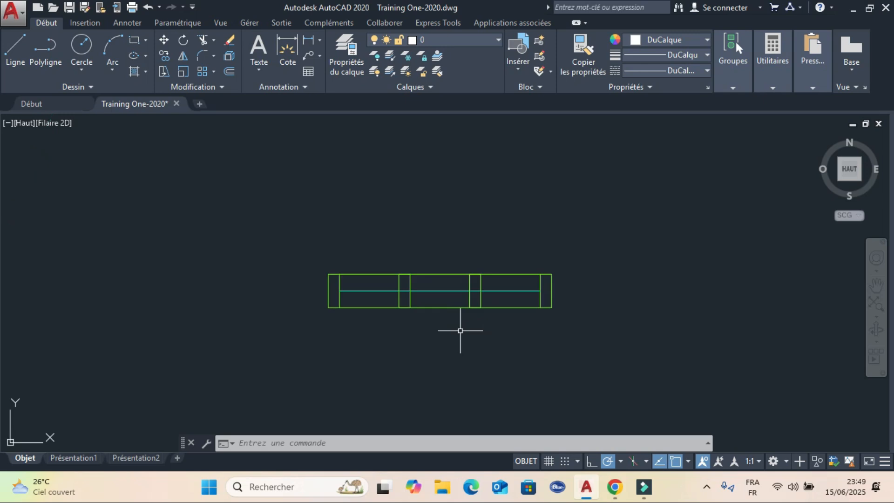
scroll(441, 286, up, 2)
scroll(493, 277, down, 8)
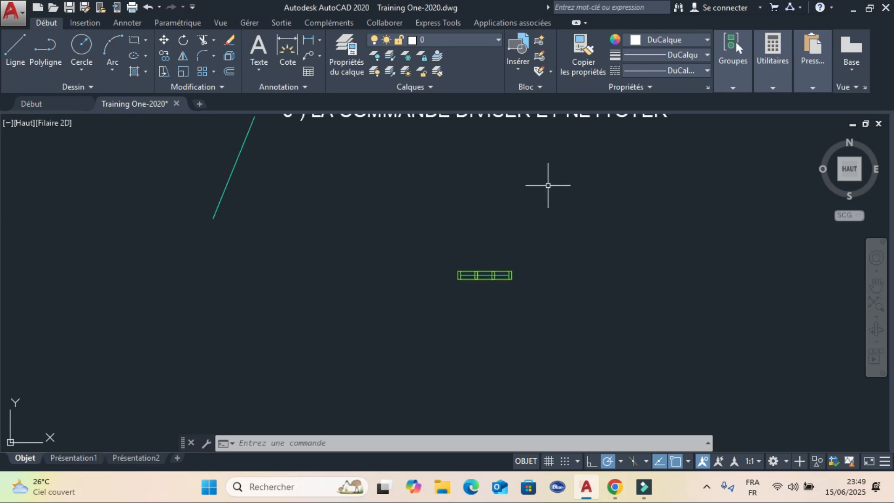
middle_drag(548, 185, 543, 170)
scroll(459, 315, up, 6)
scroll(392, 331, up, 2)
middle_drag(391, 331, 397, 277)
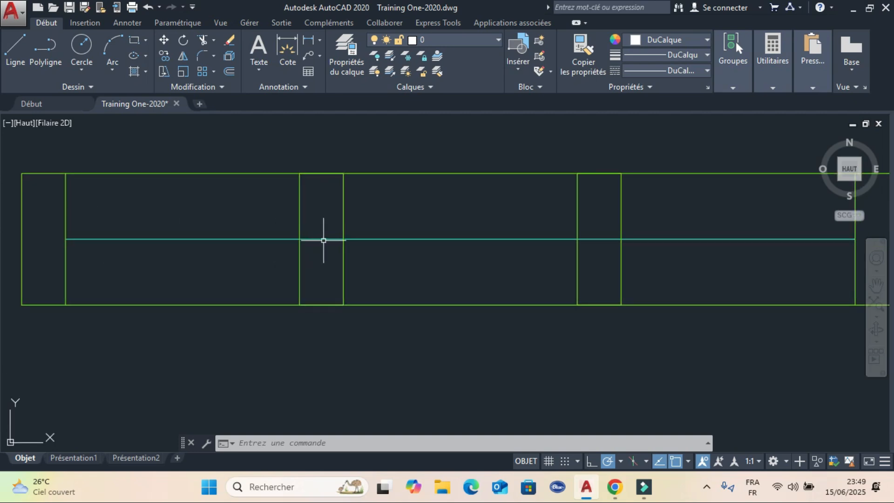
middle_drag(760, 235, 726, 231)
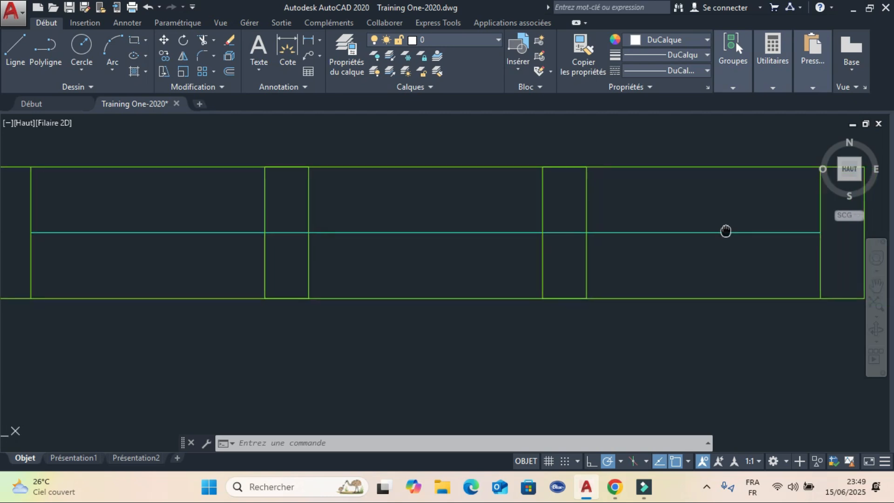
middle_drag(388, 284, 402, 296)
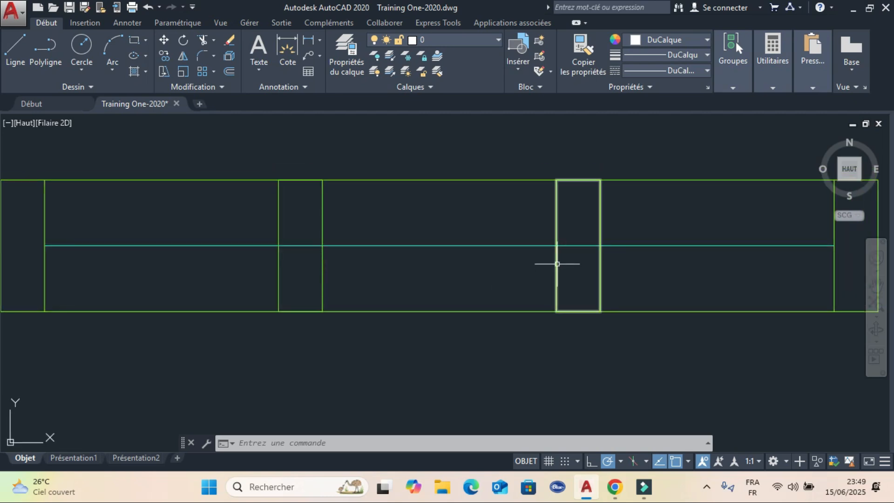
middle_drag(432, 279, 445, 279)
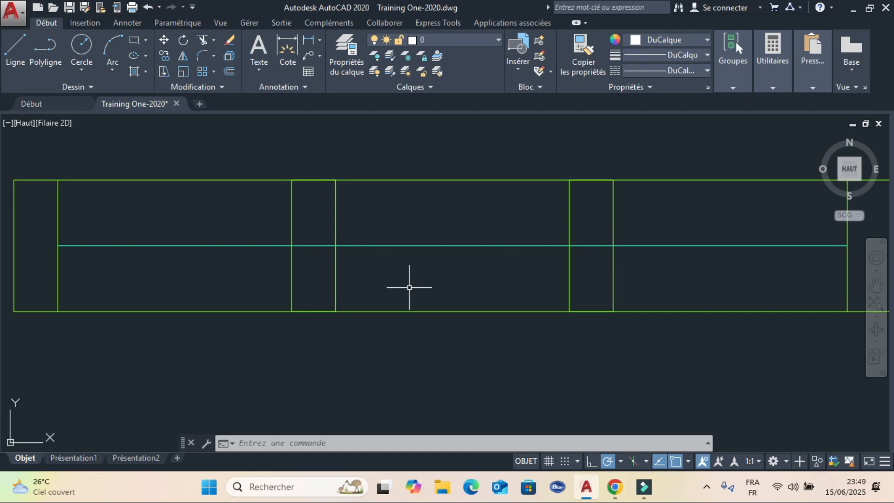
- Delete the duplicate Texte 1 centre line running between the frame's two end rectangles
click(261, 245)
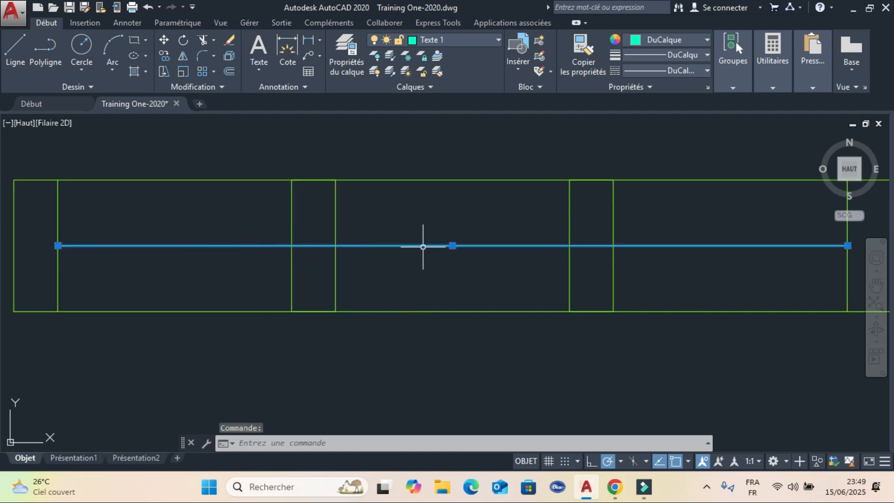
key(Delete)
key(Escape)
scroll(396, 276, down, 3)
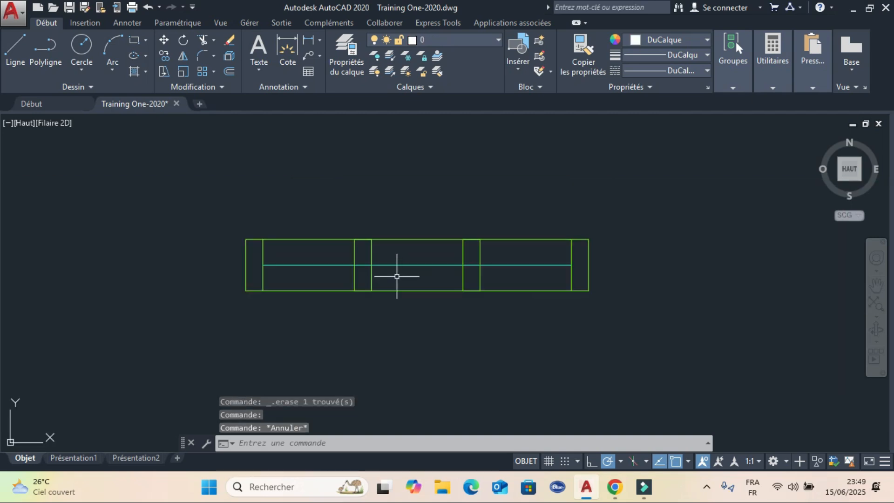
scroll(419, 279, up, 2)
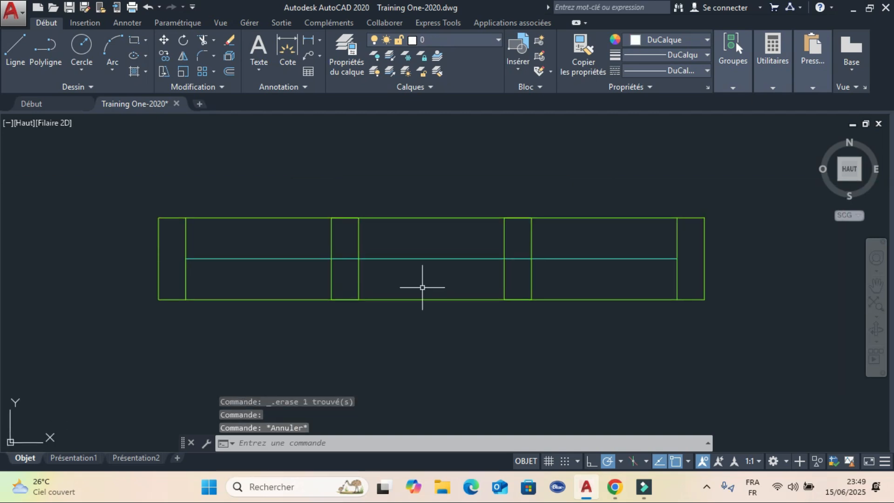
- Mask the centre line inside the left intermediate rectangle with NETTOYER, using its closed polyline and erasing that polyline
text(NE)
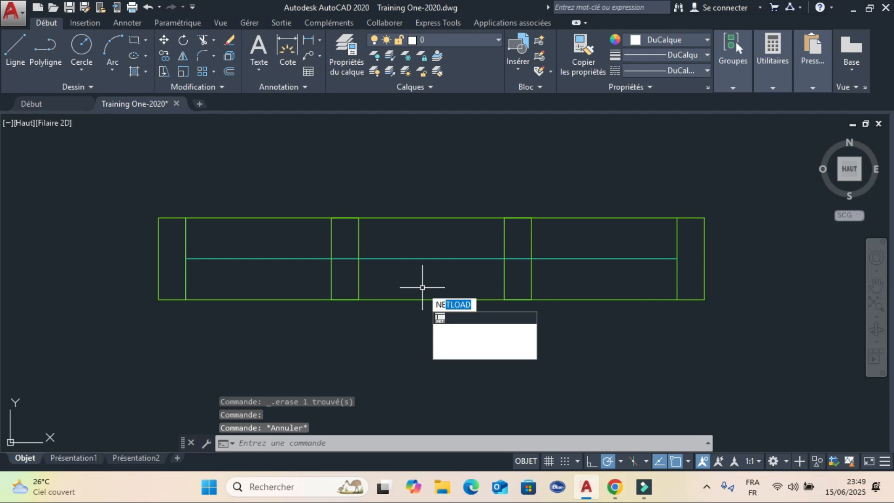
text(TTOYER)
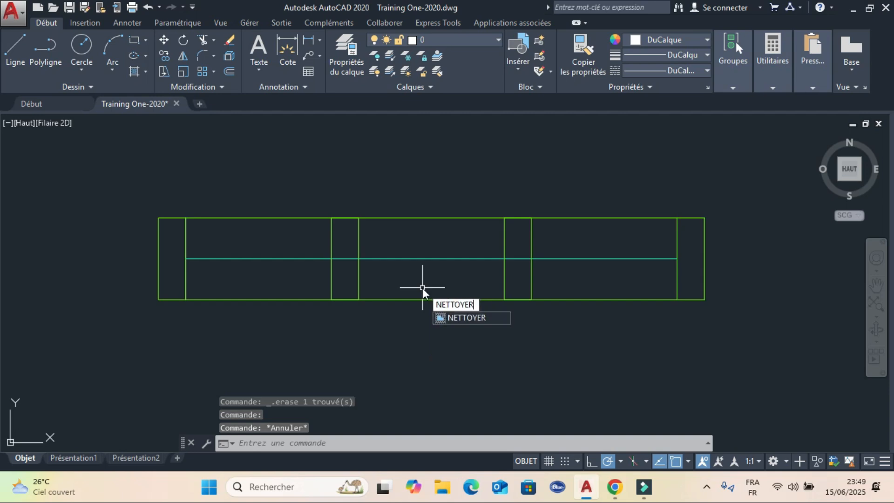
key(Return)
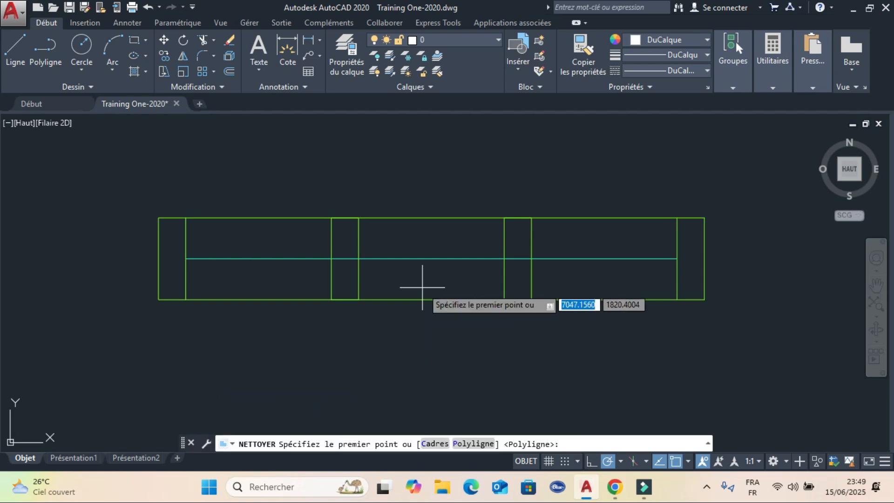
click(469, 445)
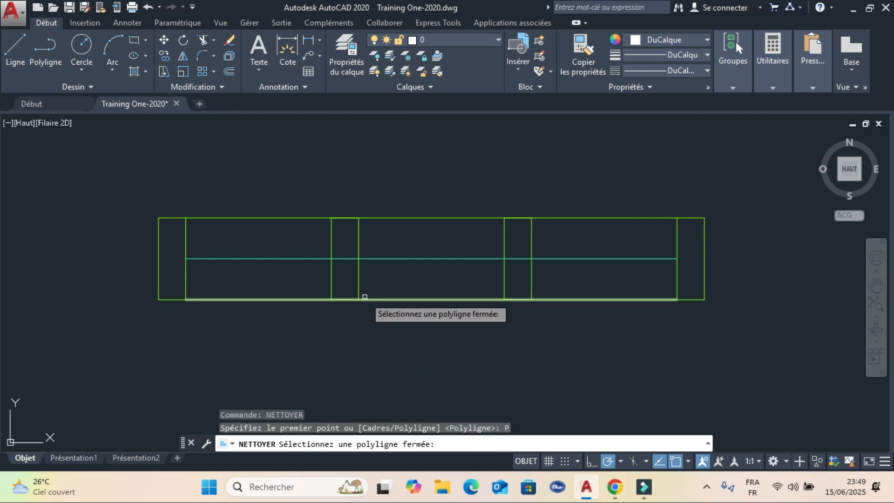
click(359, 280)
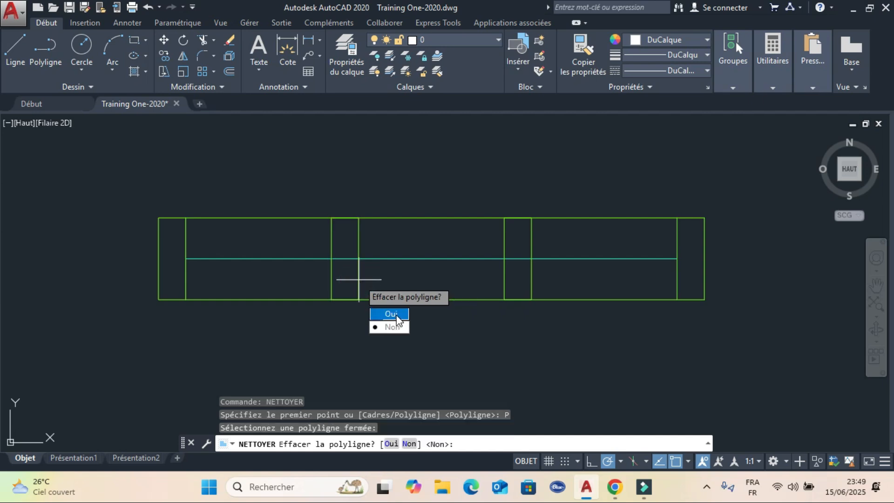
click(395, 314)
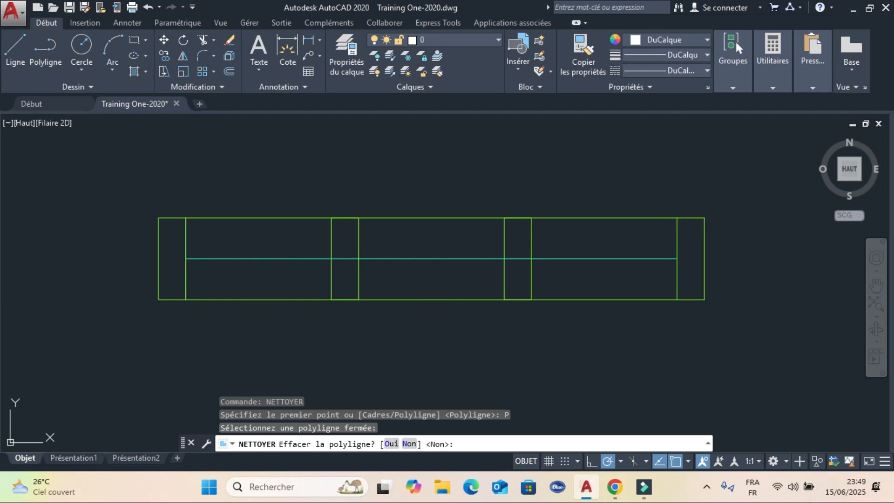
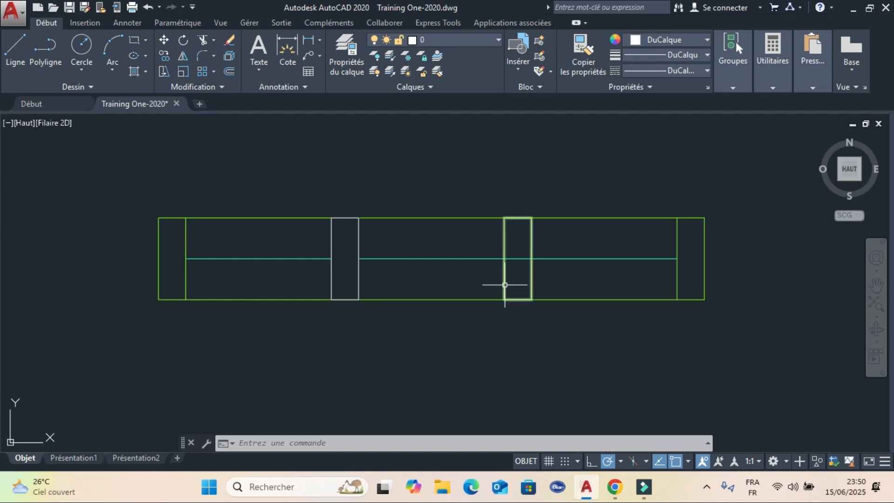
- Mask the centre line inside the right intermediate rectangle with NETTOYER's Polyligne option, erasing the source polyline
text(NETTOY)
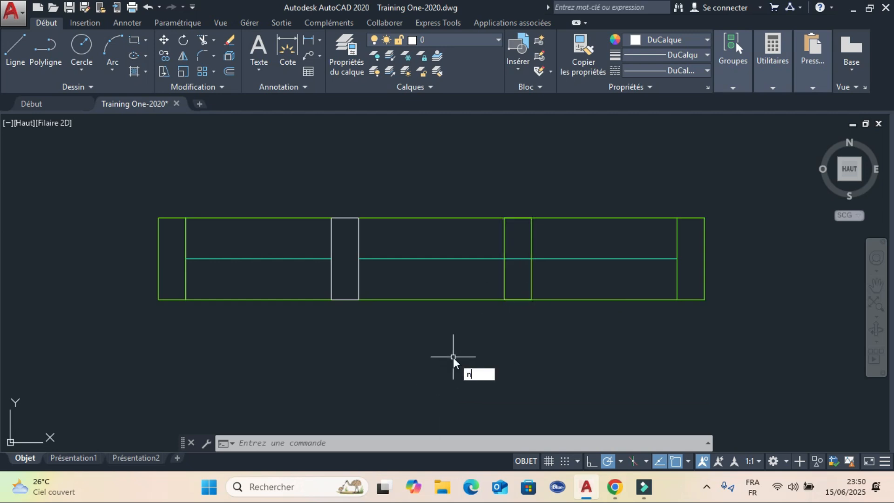
text(ER)
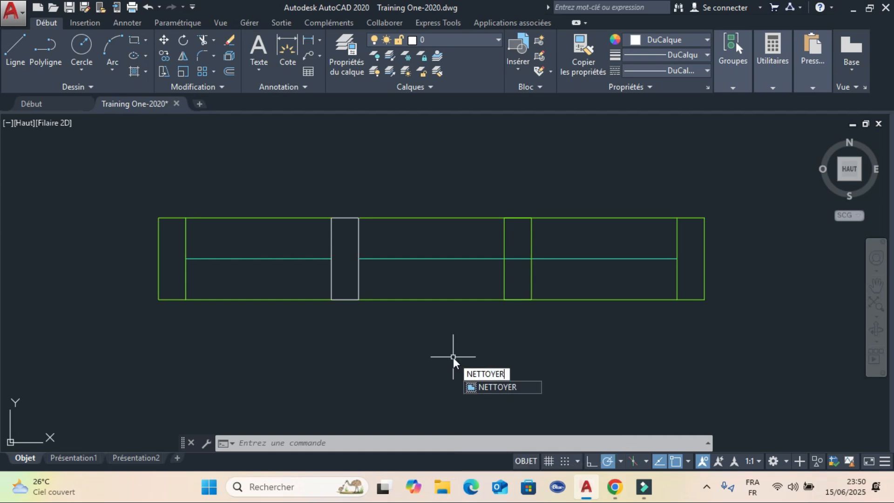
key(Return)
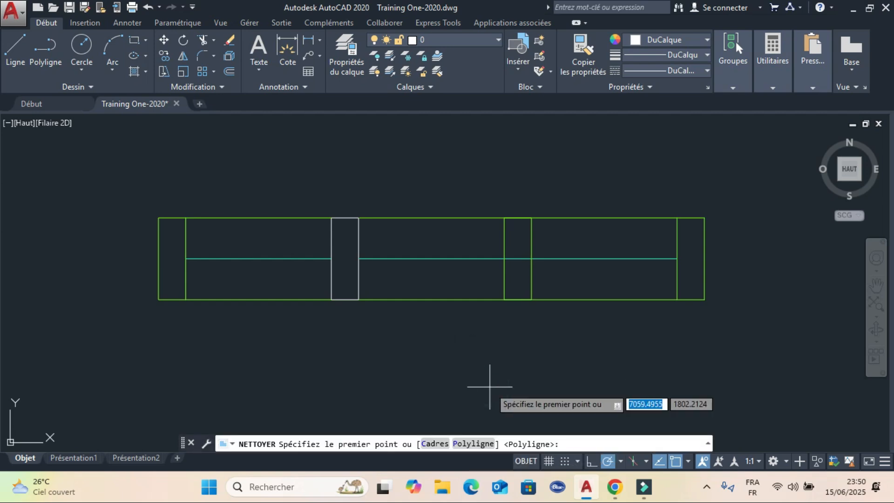
click(473, 443)
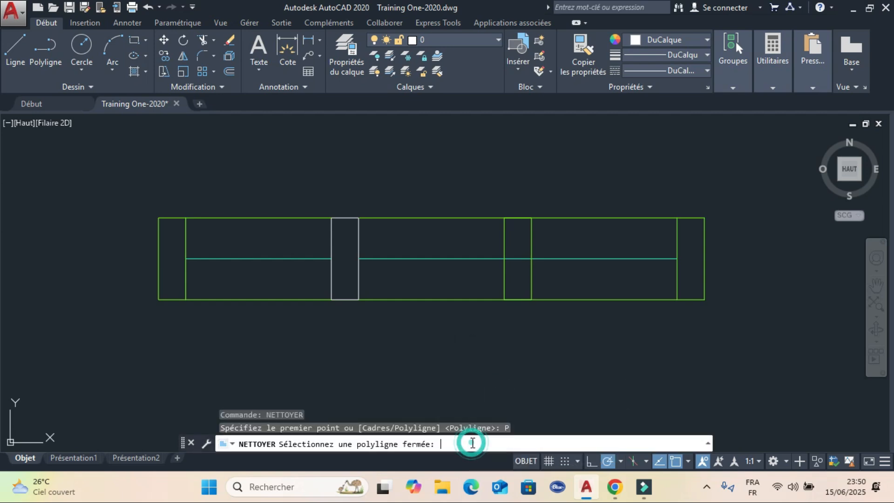
click(504, 282)
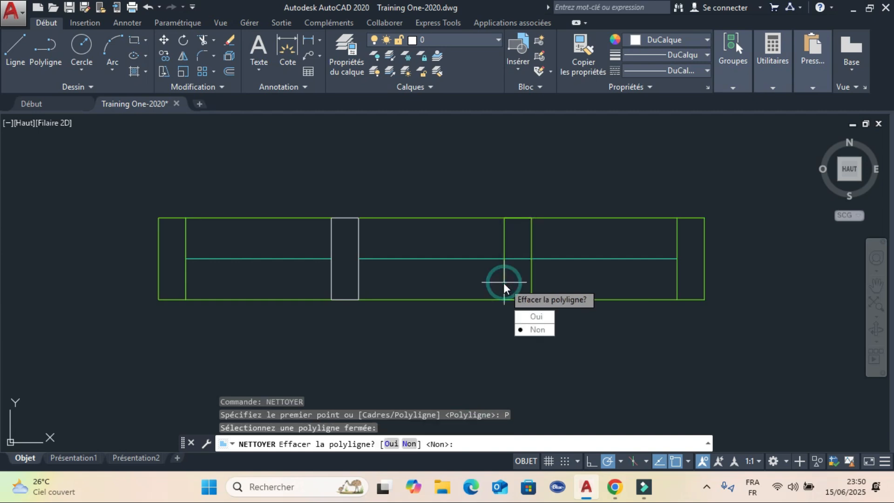
click(535, 313)
key(Escape)
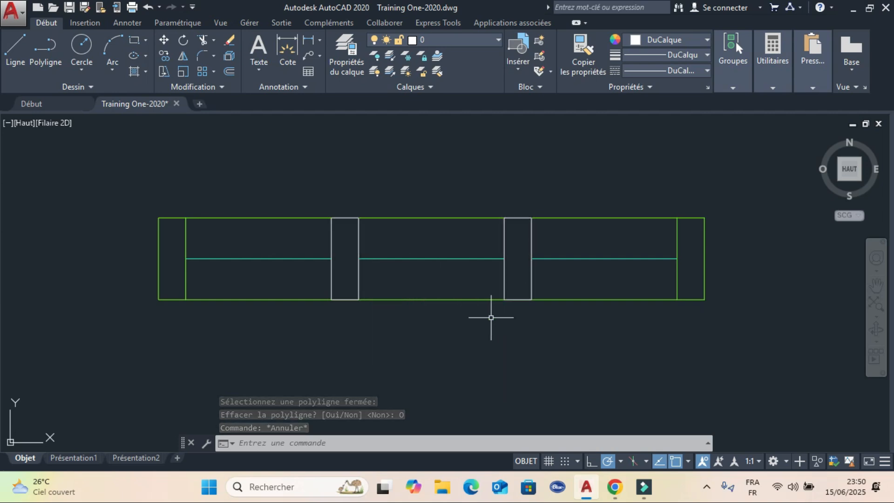
- Copy the left end rectangle from its upper side's midpoint onto the upper midpoints of both wipeout masks
click(186, 289)
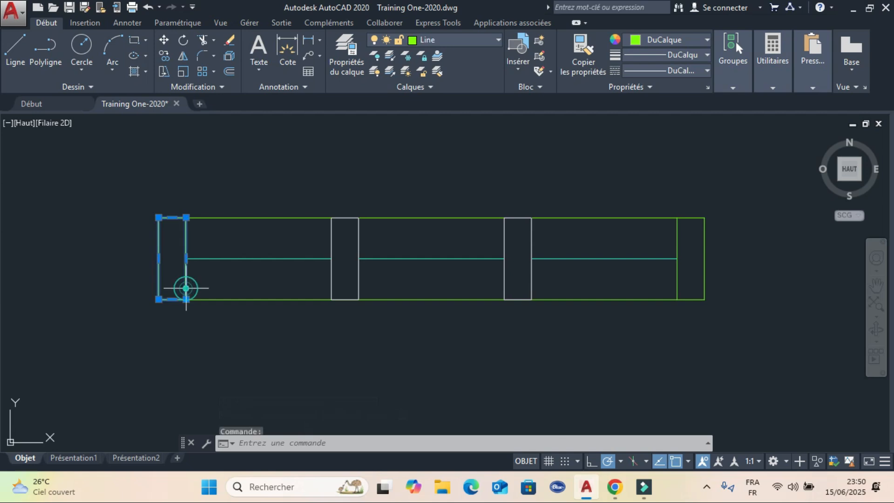
click(164, 56)
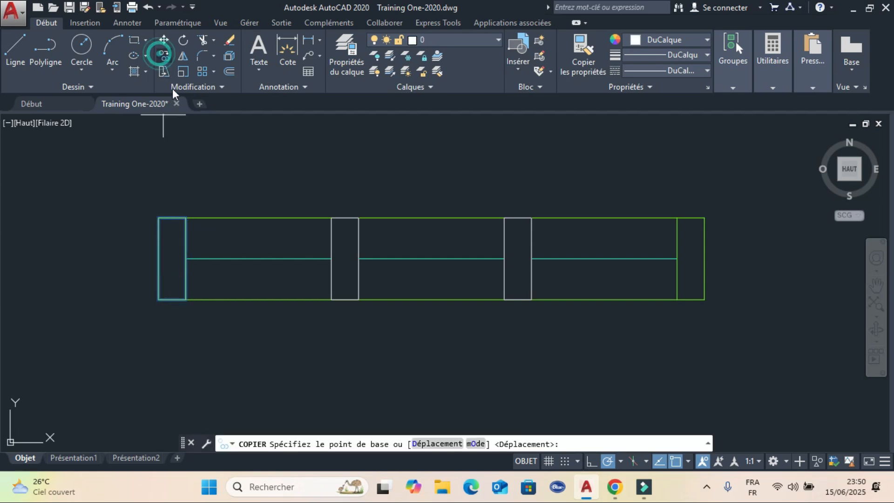
click(172, 217)
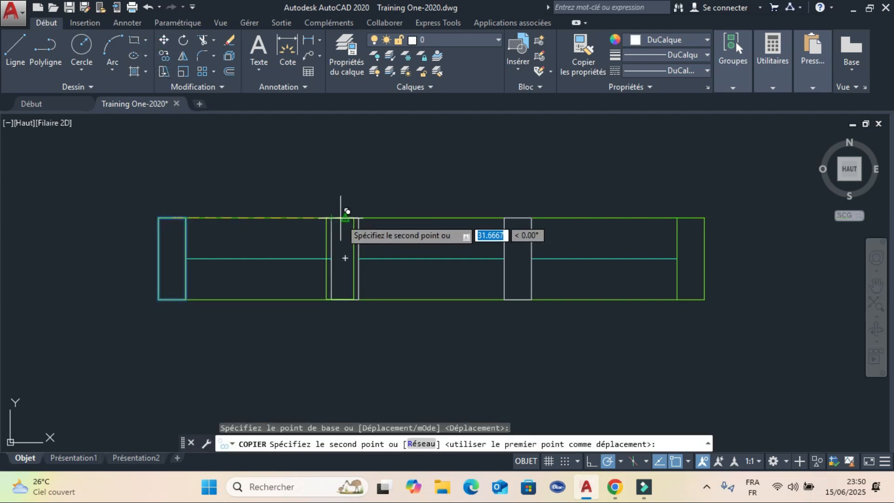
click(518, 217)
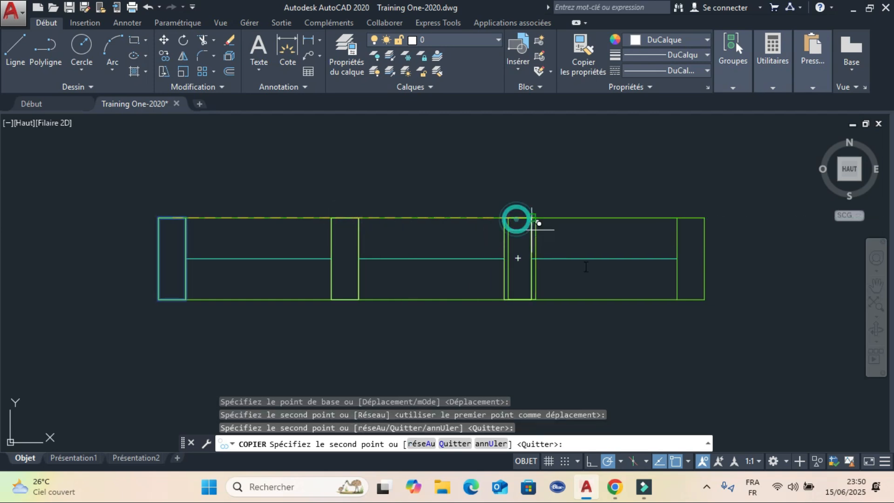
key(Escape)
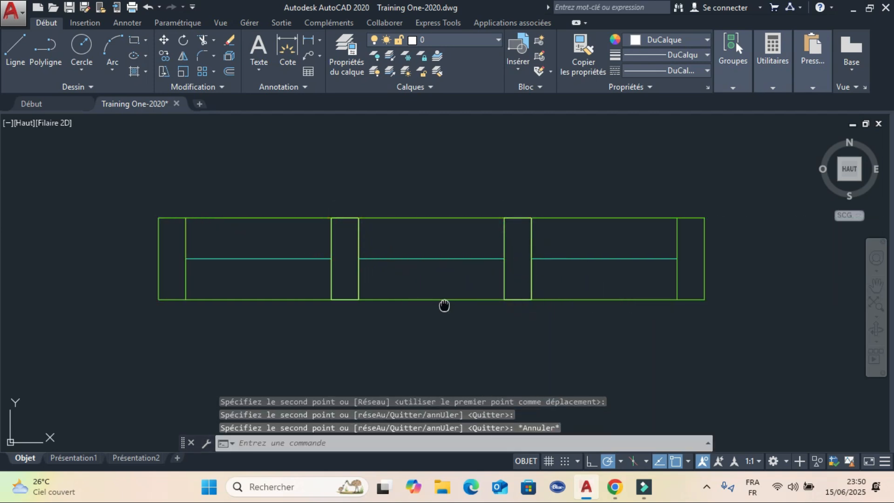
- Examine the masked centre line and intermediate rectangles in the DIVISER and NETTOYER exercise, up close and from afar
middle_drag(363, 289, 369, 254)
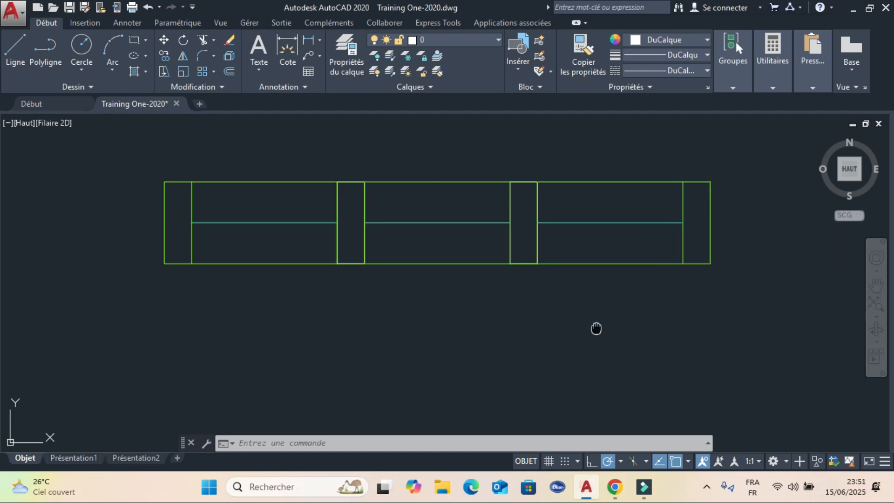
middle_drag(594, 328, 580, 337)
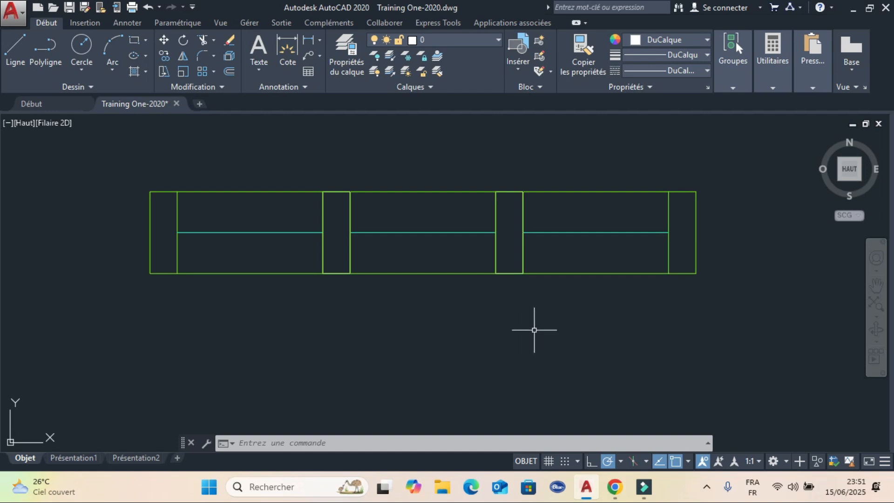
scroll(535, 330, down, 2)
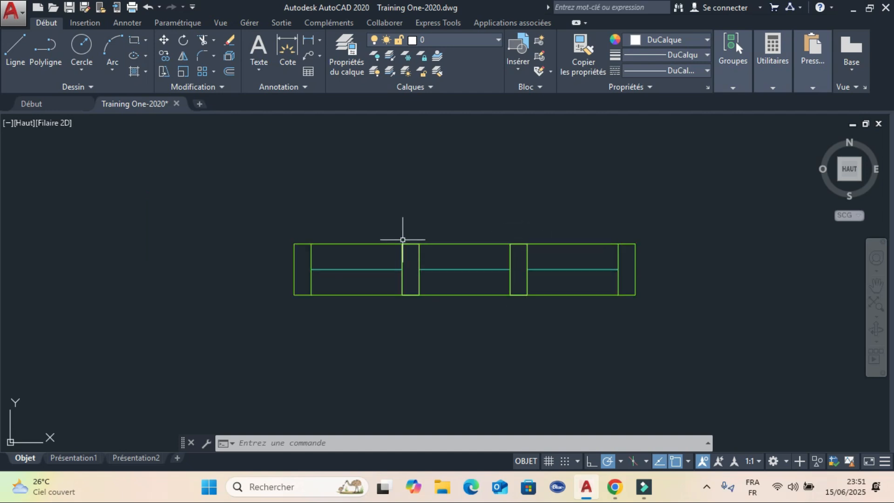
middle_drag(434, 339, 474, 280)
scroll(474, 279, down, 5)
scroll(460, 274, up, 1)
middle_drag(500, 321, 570, 313)
scroll(480, 321, down, 3)
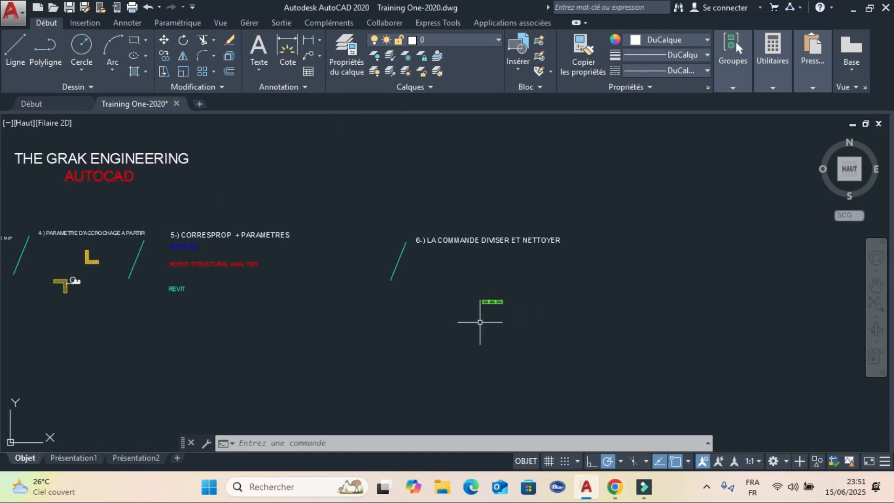
scroll(480, 322, up, 10)
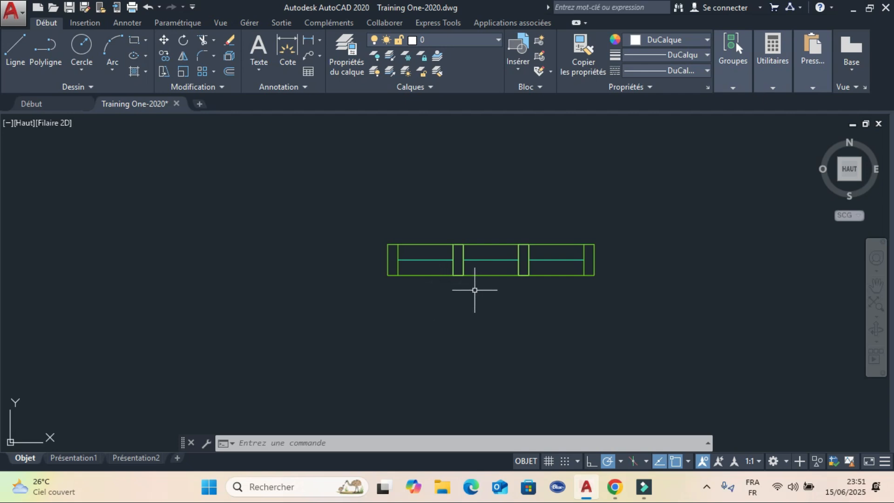
scroll(474, 294, down, 2)
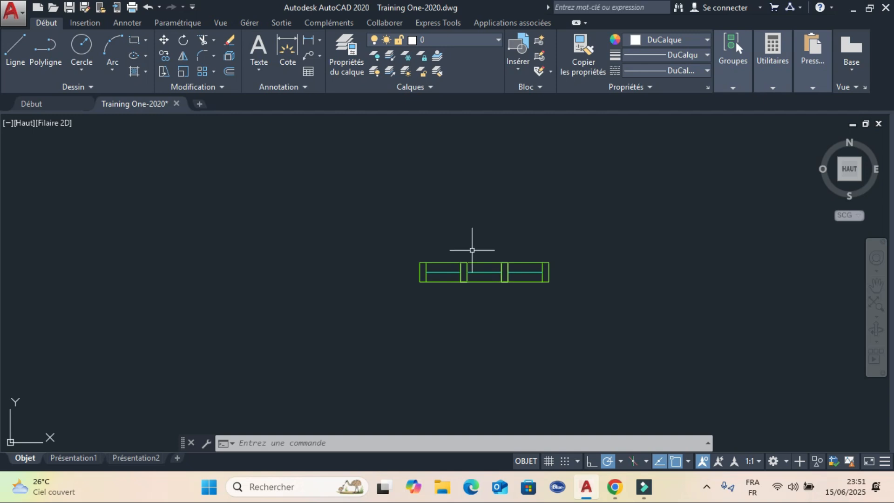
- Review the training exercises across the drawing, from the DIVISER and NETTOYER section back to the earlier ones
scroll(475, 247, down, 4)
middle_drag(503, 260, 508, 271)
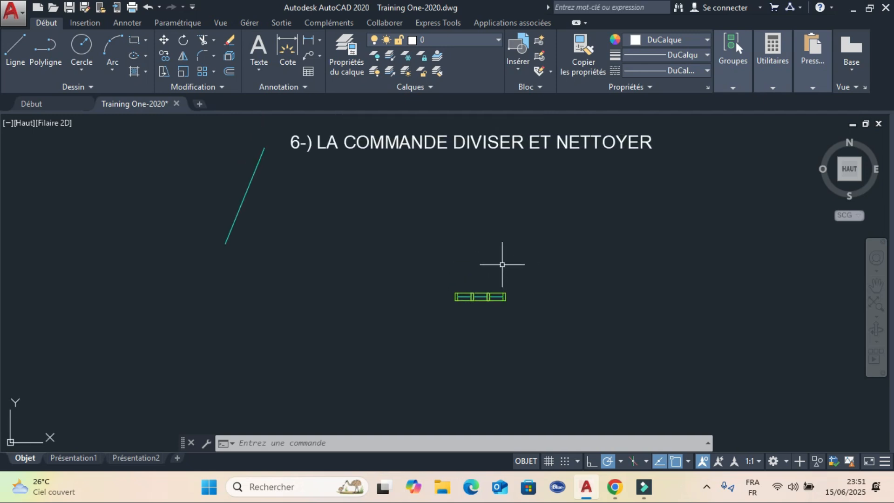
scroll(507, 254, down, 5)
middle_drag(408, 236, 518, 256)
mouse_move(362, 260)
middle_down()
mouse_move(451, 249)
mouse_move(482, 274)
middle_up()
middle_drag(437, 296, 459, 286)
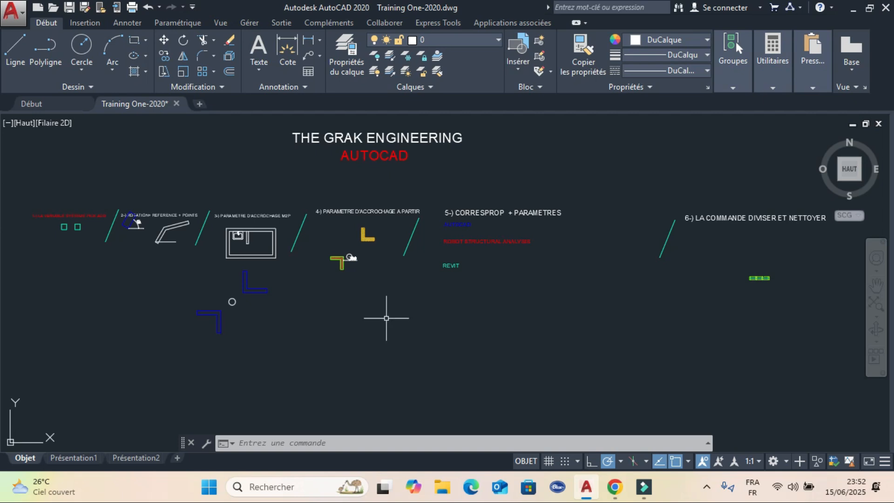
mouse_move(398, 279)
middle_down()
mouse_move(430, 301)
mouse_move(424, 293)
middle_up()
scroll(410, 301, up, 2)
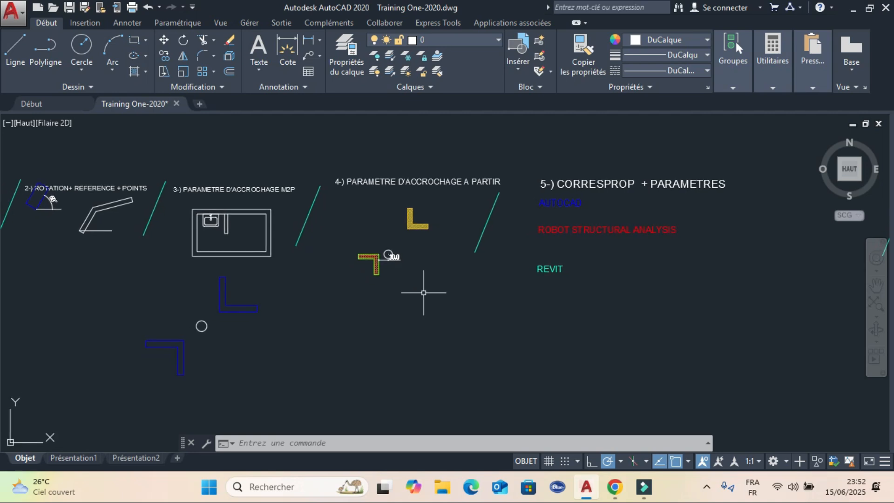